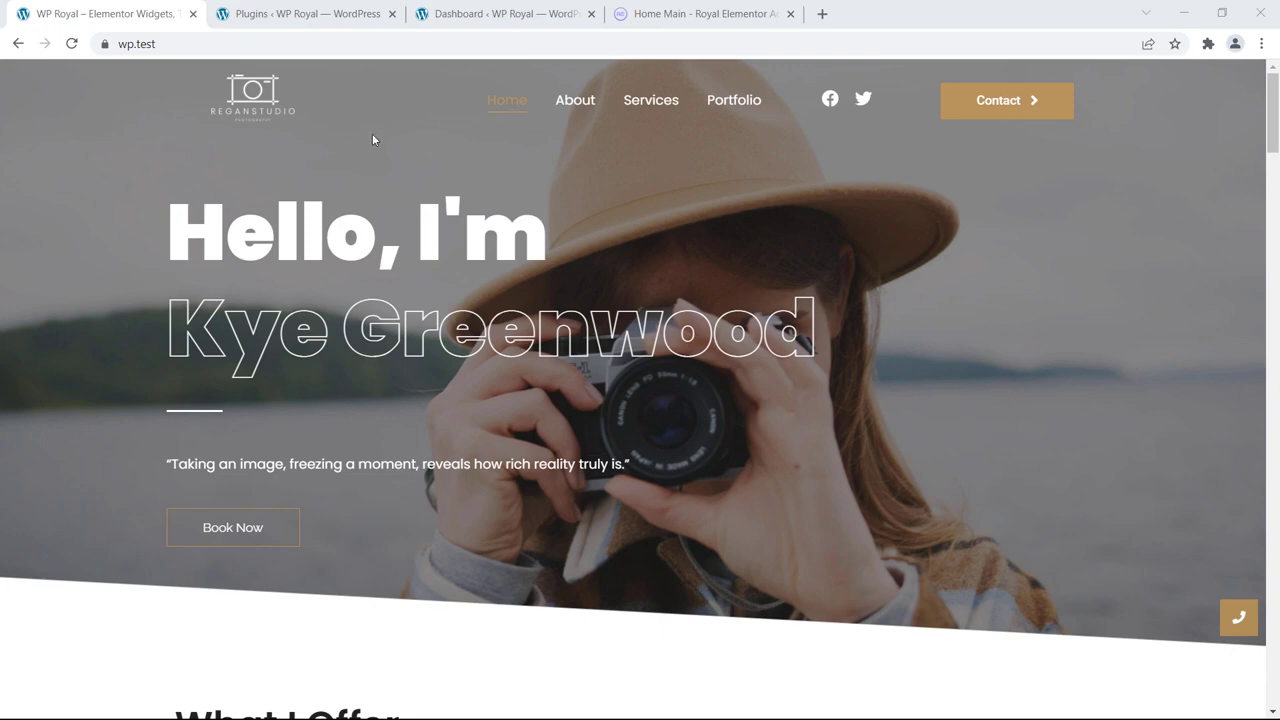
Check the installed plugins list for Elementor and Royal Elementor Addons.
left_click(317, 16)
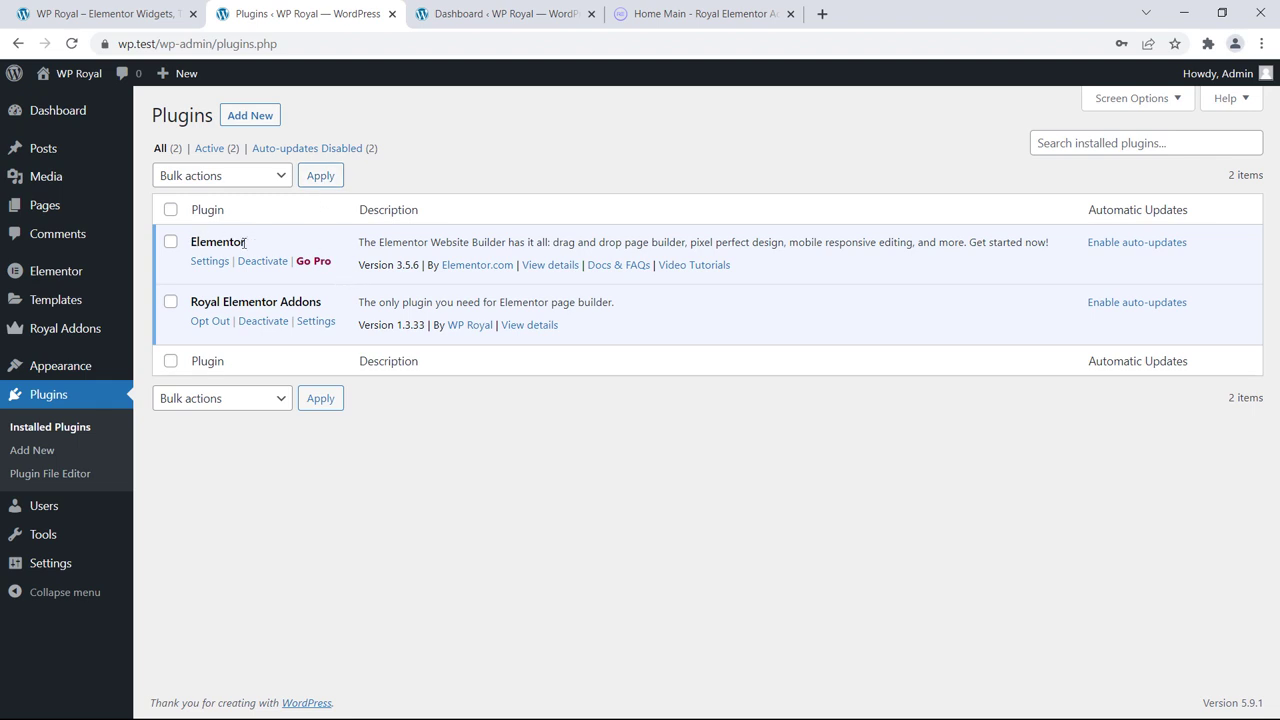
left_click_drag(191, 301, 329, 303)
left_click(342, 305)
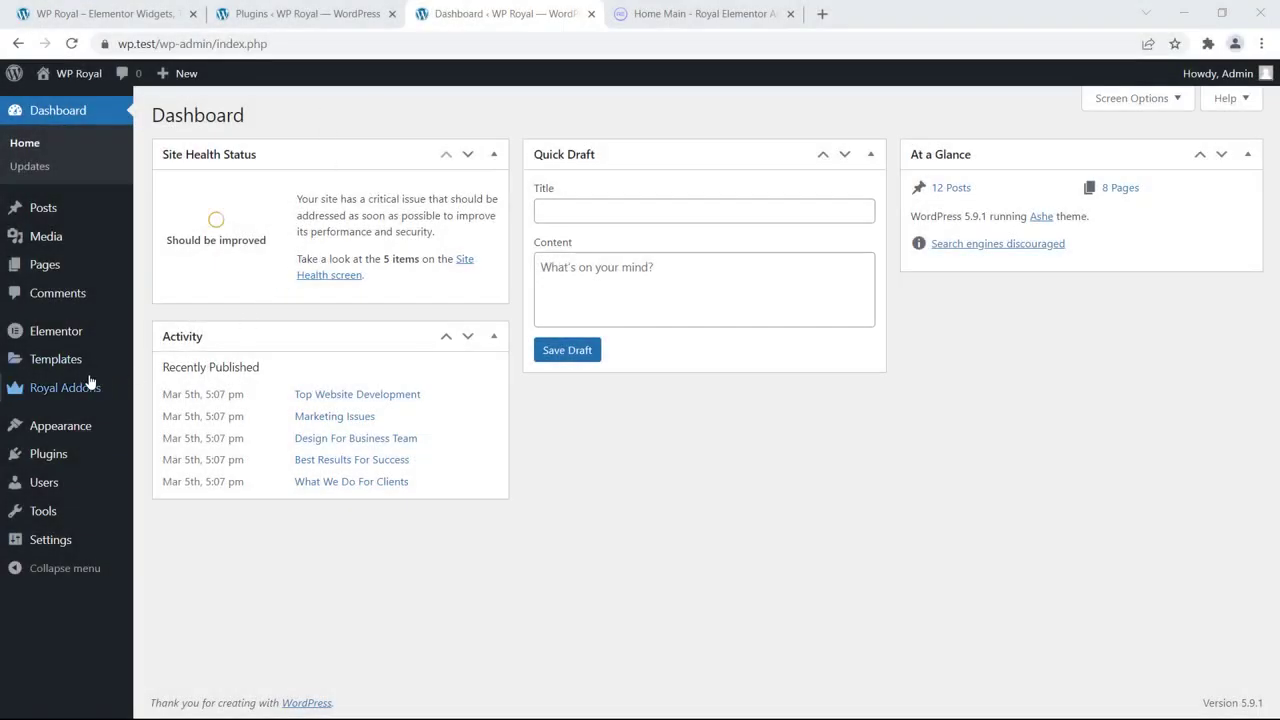
Open the Royal Addons Header & Footer page, view the footer templates, and return to the header templates.
mouse_move(70, 388)
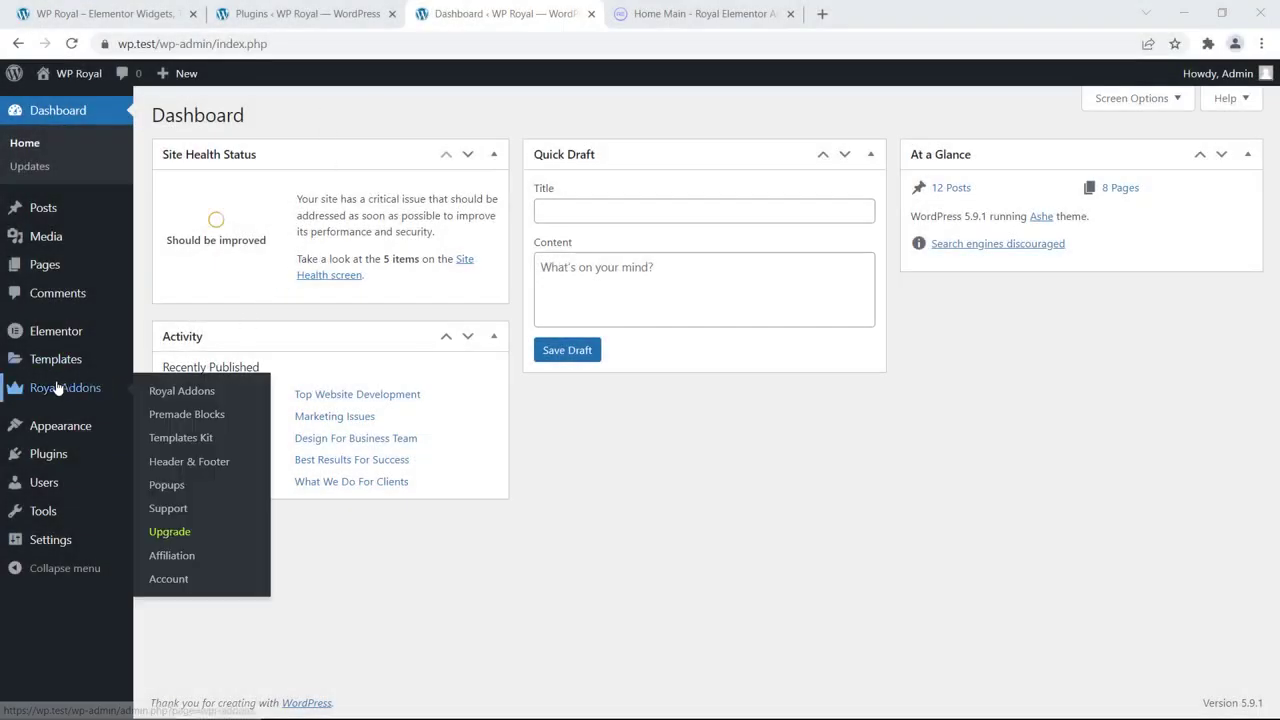
left_click(217, 468)
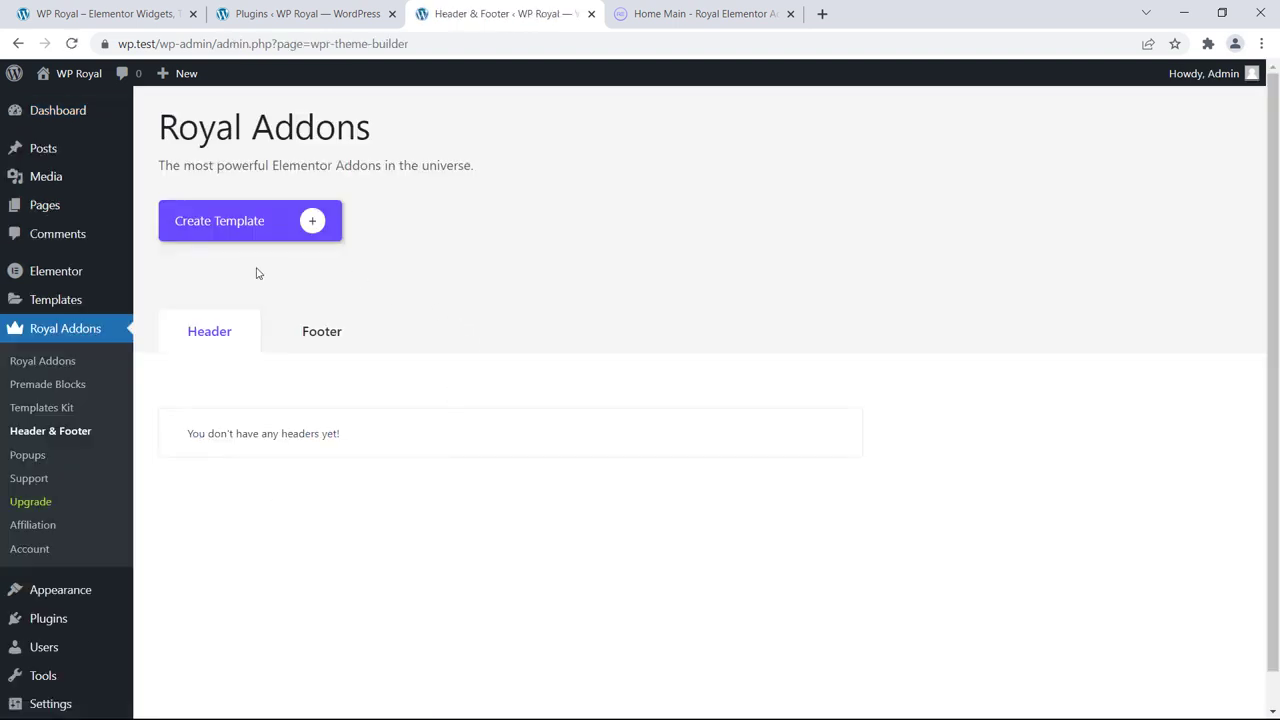
left_click(310, 336)
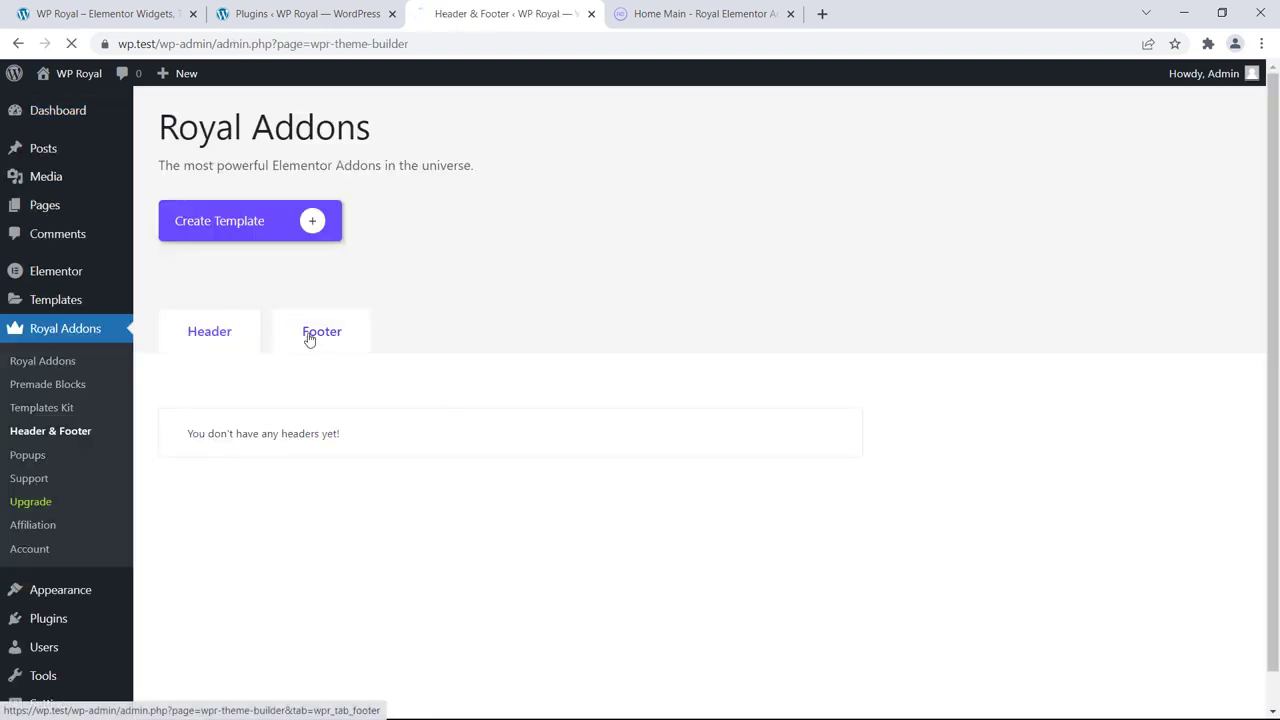
left_click(219, 341)
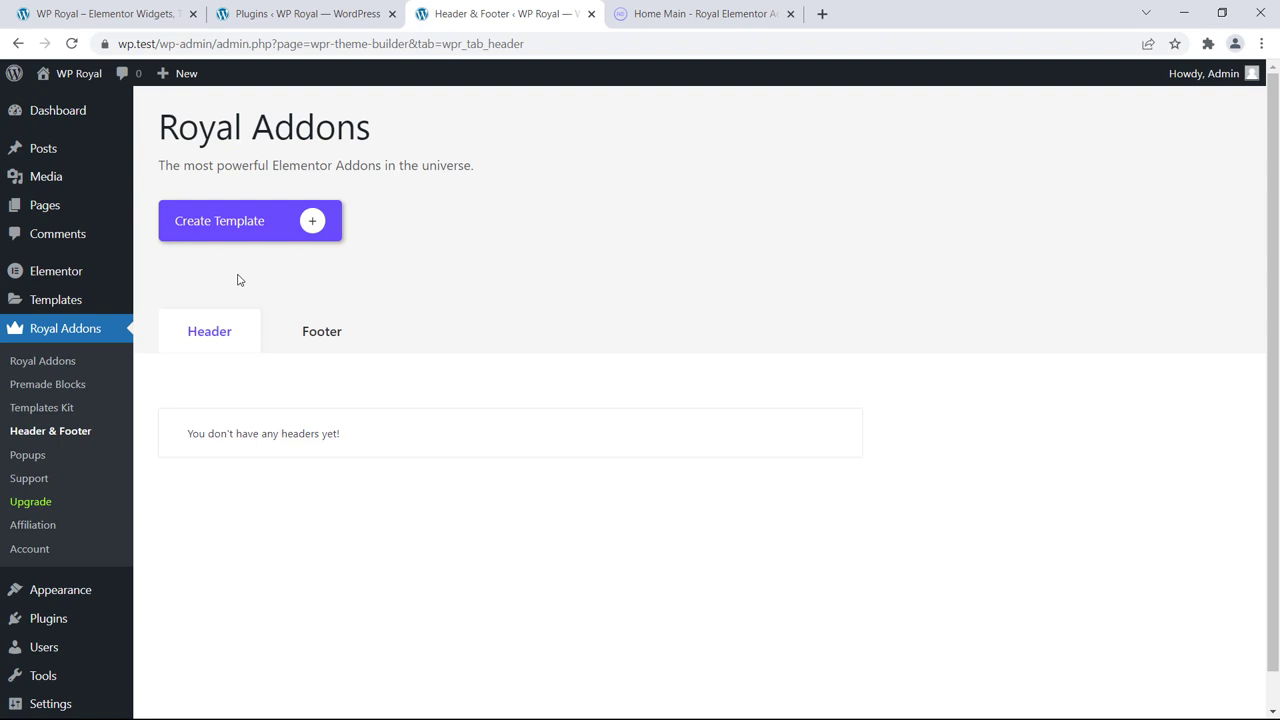
Create a new header template named "Header".
left_click(312, 221)
left_click(535, 413)
type("Header")
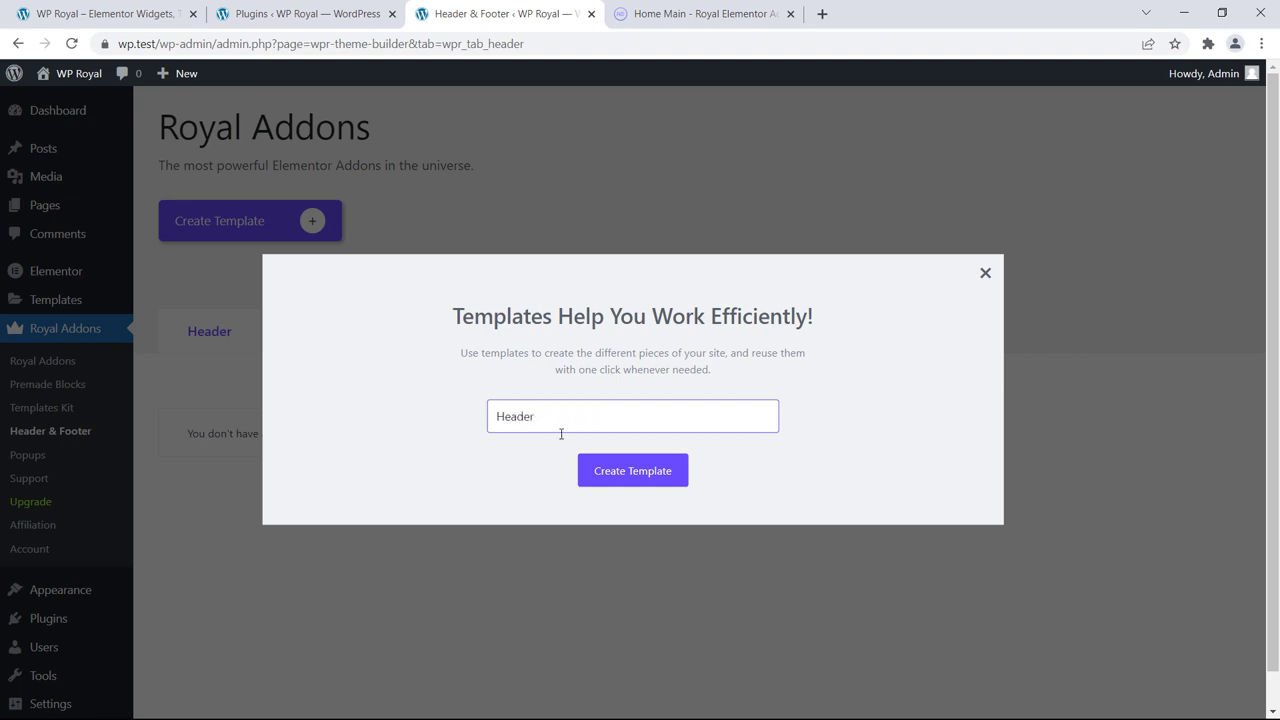
left_click(623, 471)
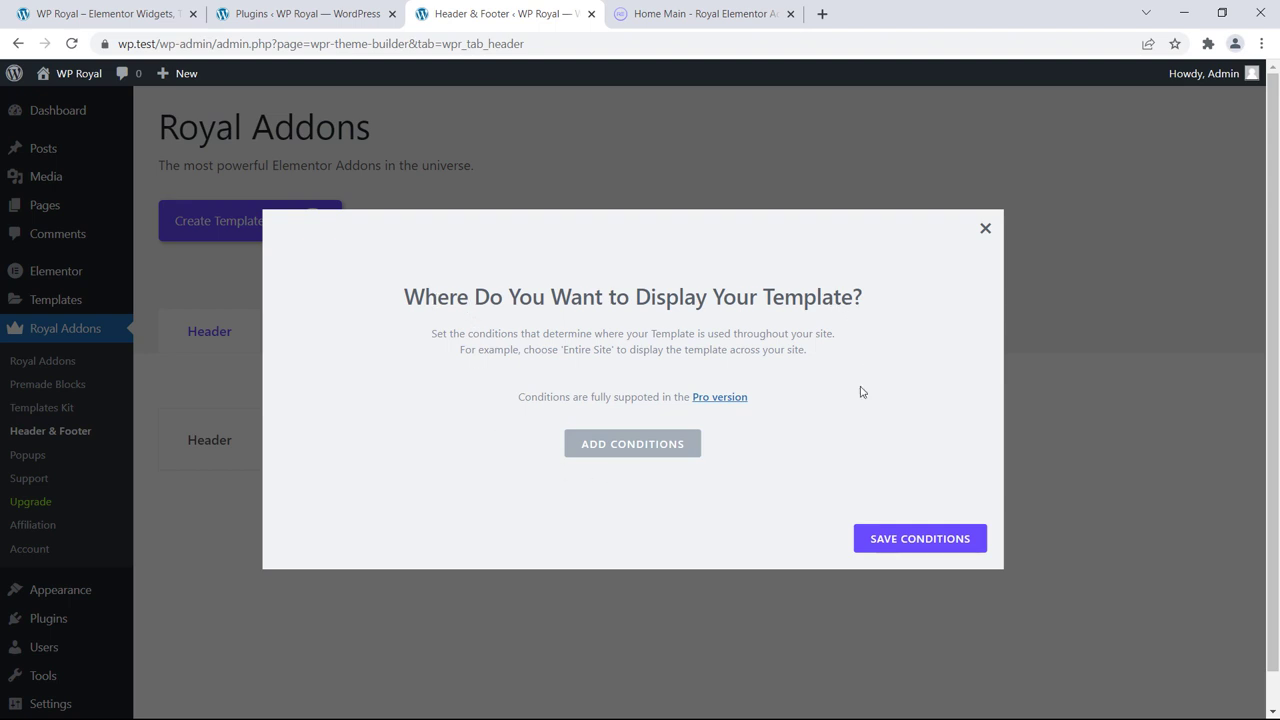
Add an Entire Site display condition, enable the template on Elementor Canvas pages, and save the conditions.
left_click(637, 449)
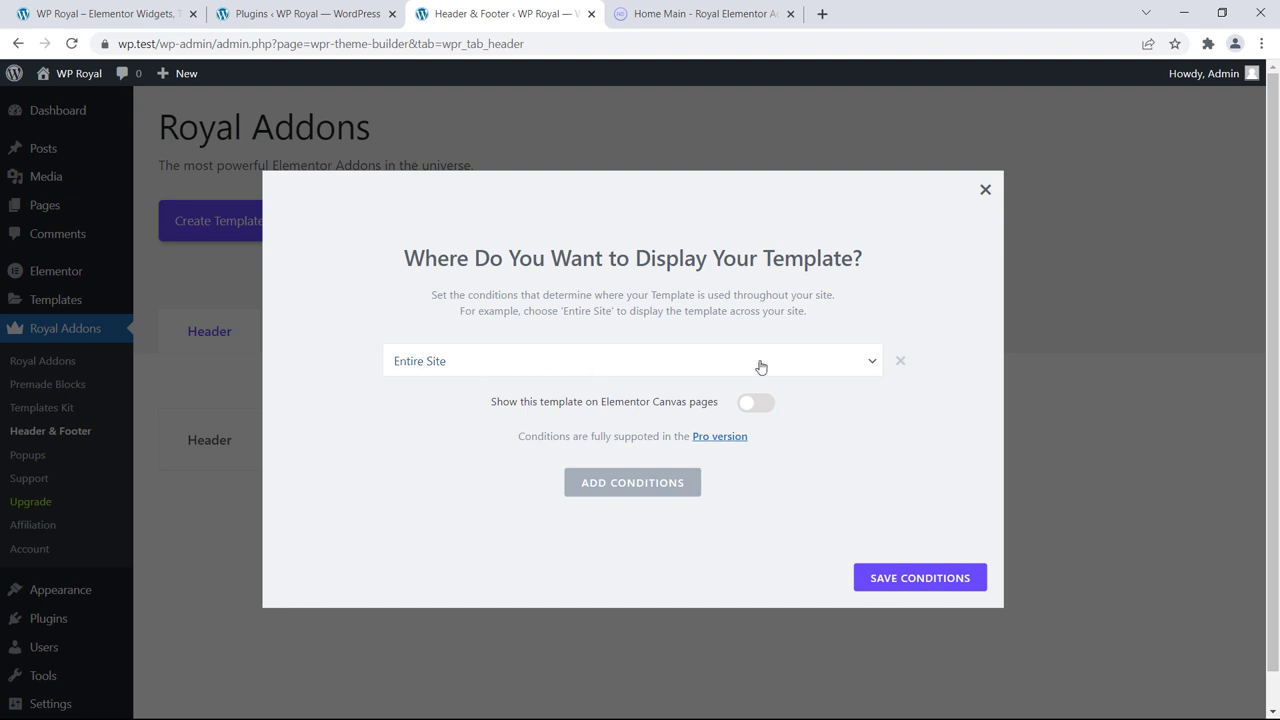
left_click(800, 366)
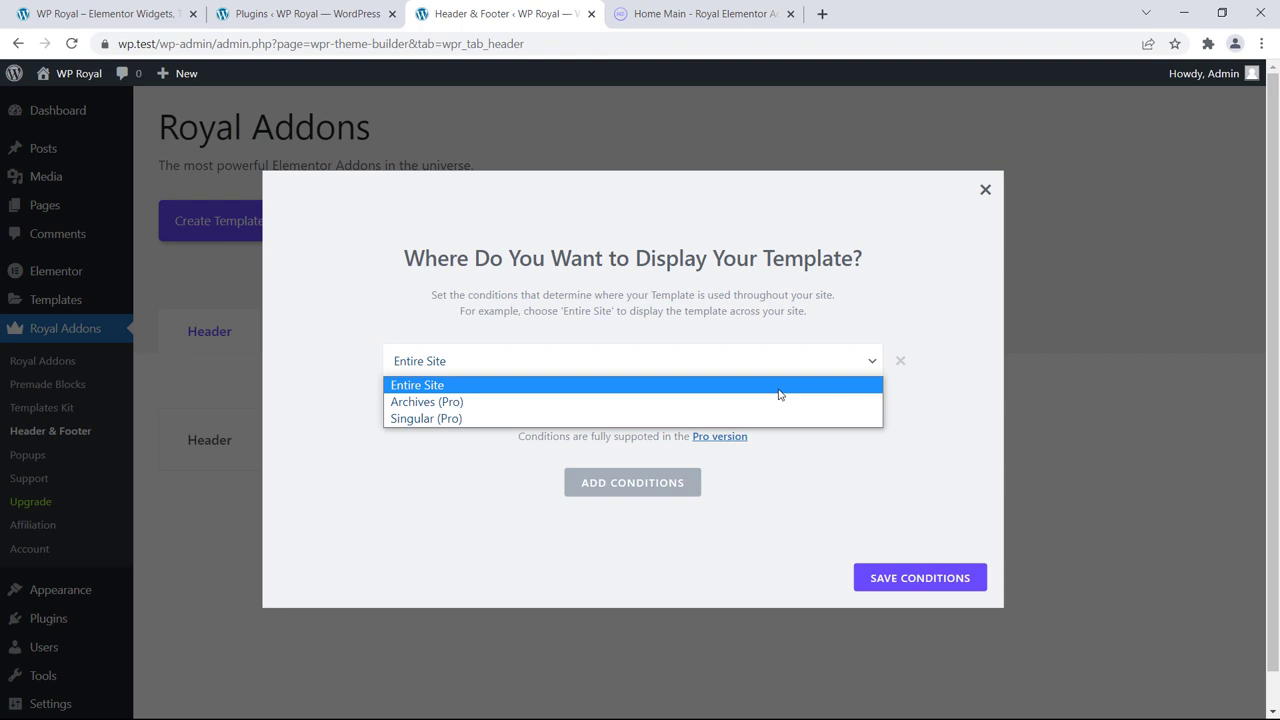
left_click(779, 385)
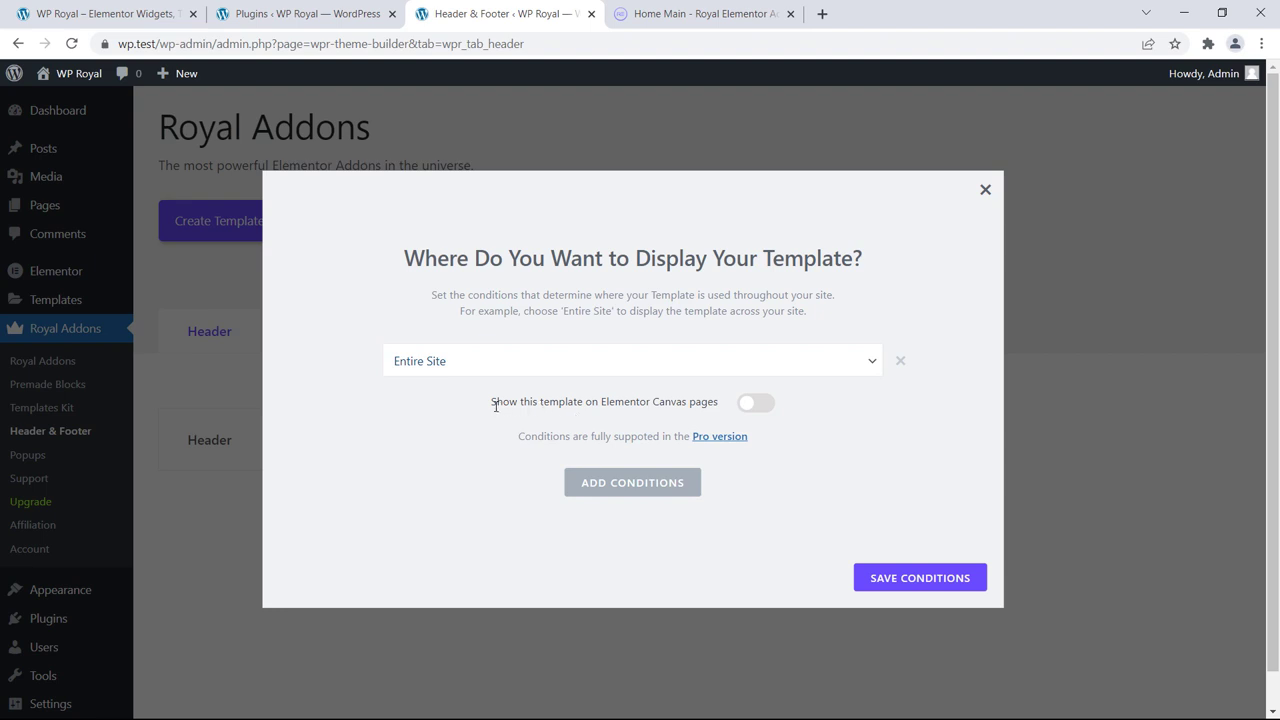
left_click(763, 404)
left_click(924, 579)
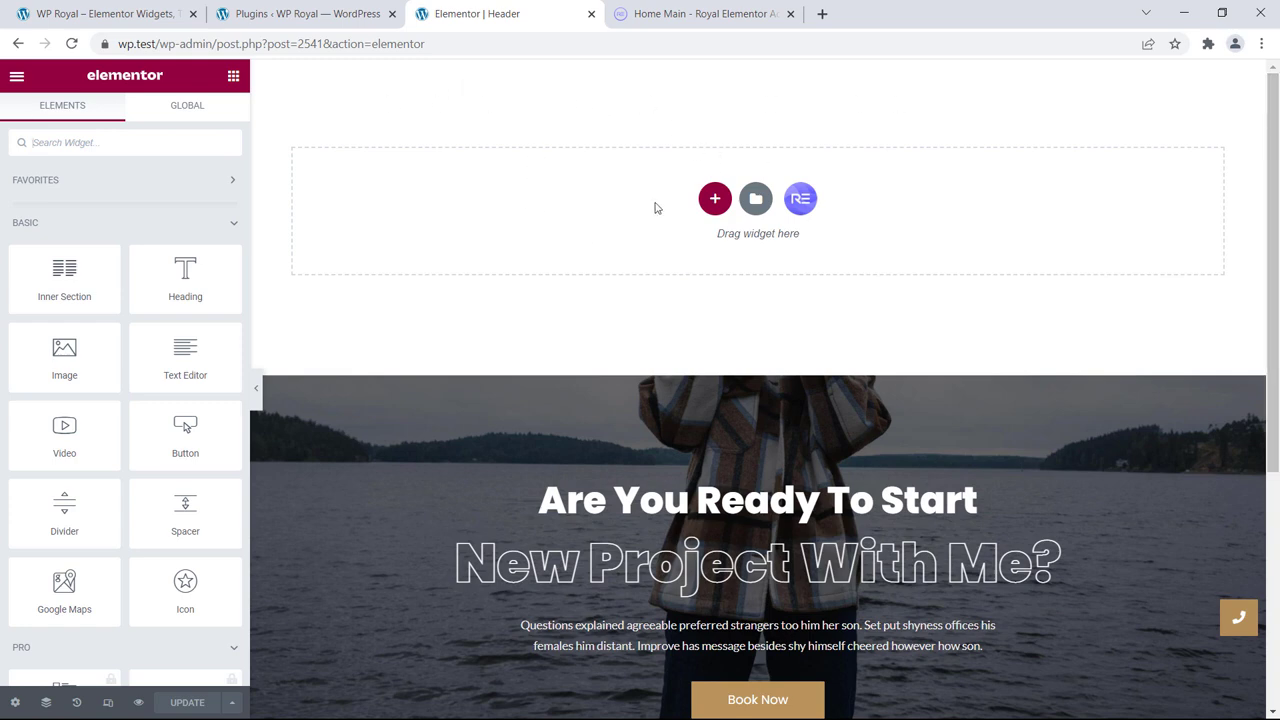
Add a section with four equal columns and set the first column's width to 20%.
left_click(712, 199)
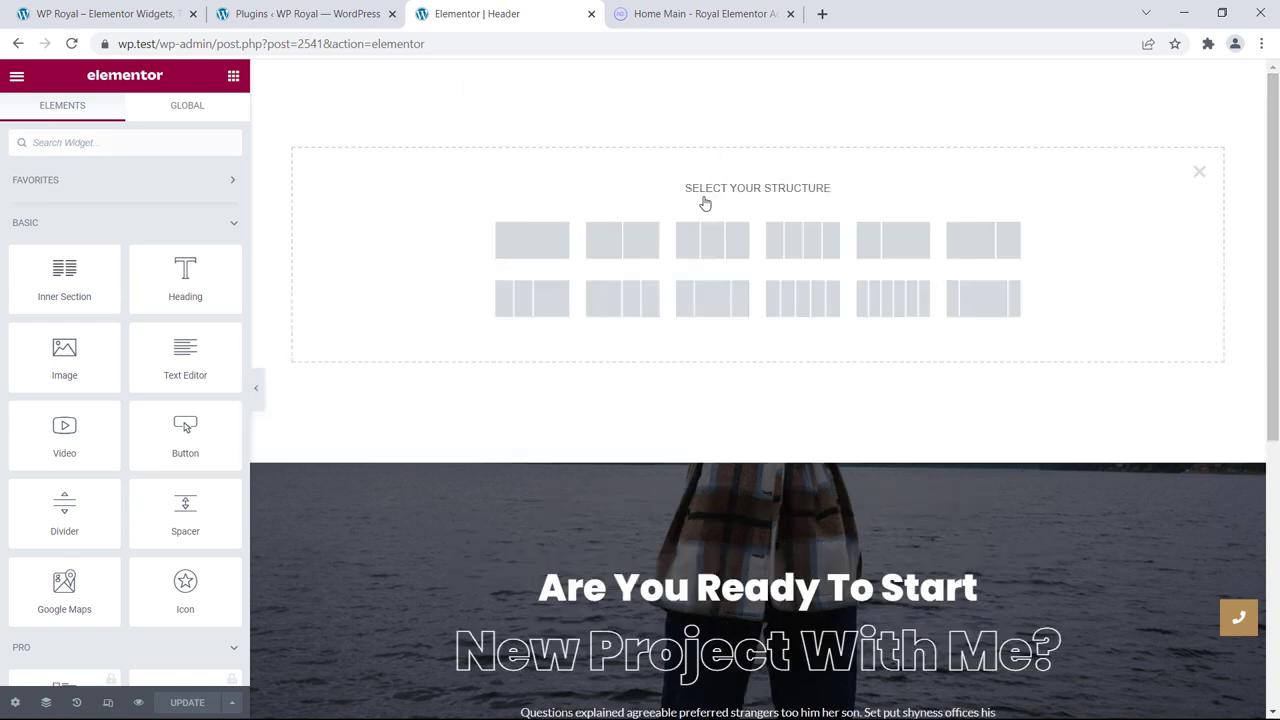
left_click(790, 240)
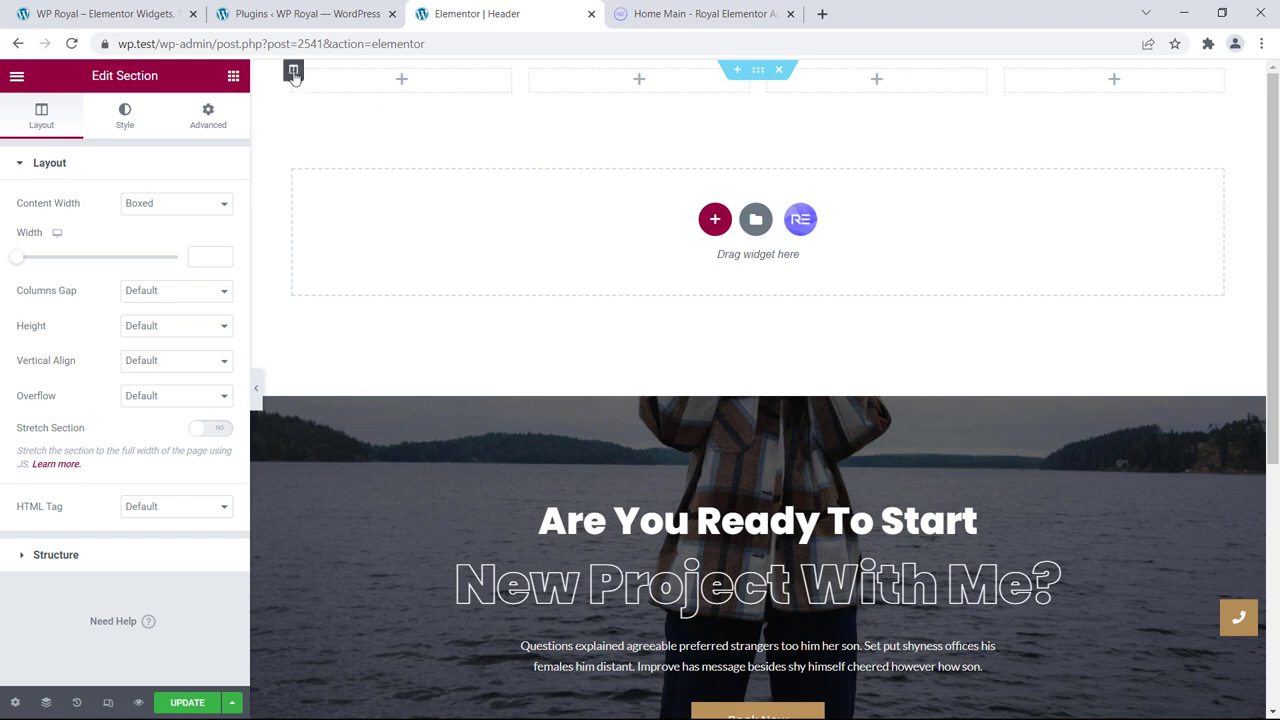
left_click(293, 70)
left_click(199, 203)
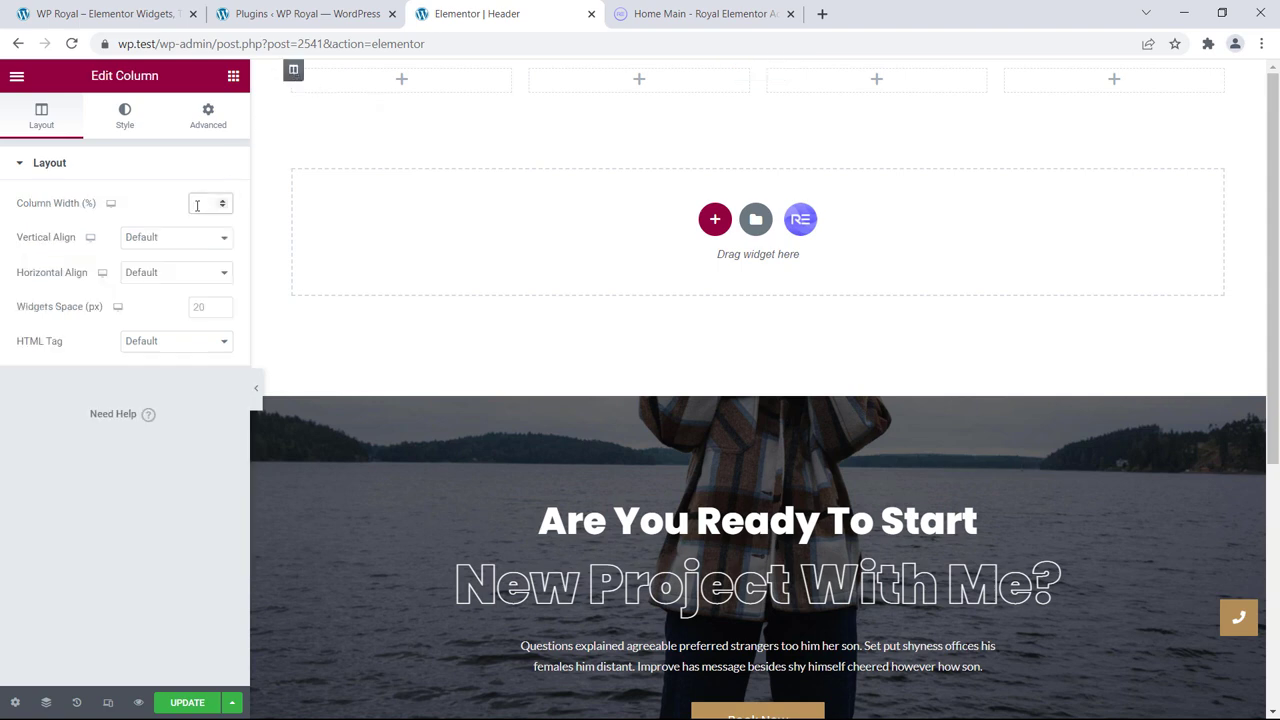
type("20")
Set the second column's width to 45% and the third column's width to 15%.
left_click(484, 72)
left_click_drag(208, 203, 183, 205)
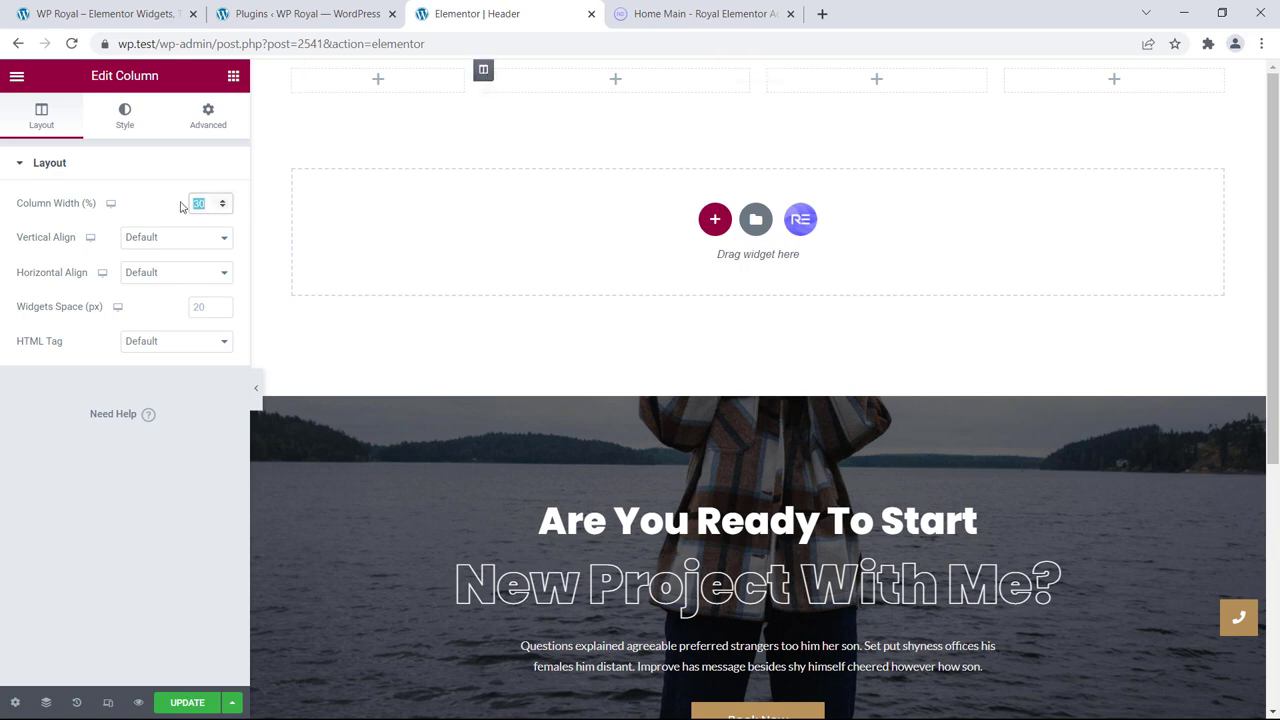
type("45")
left_click(910, 70)
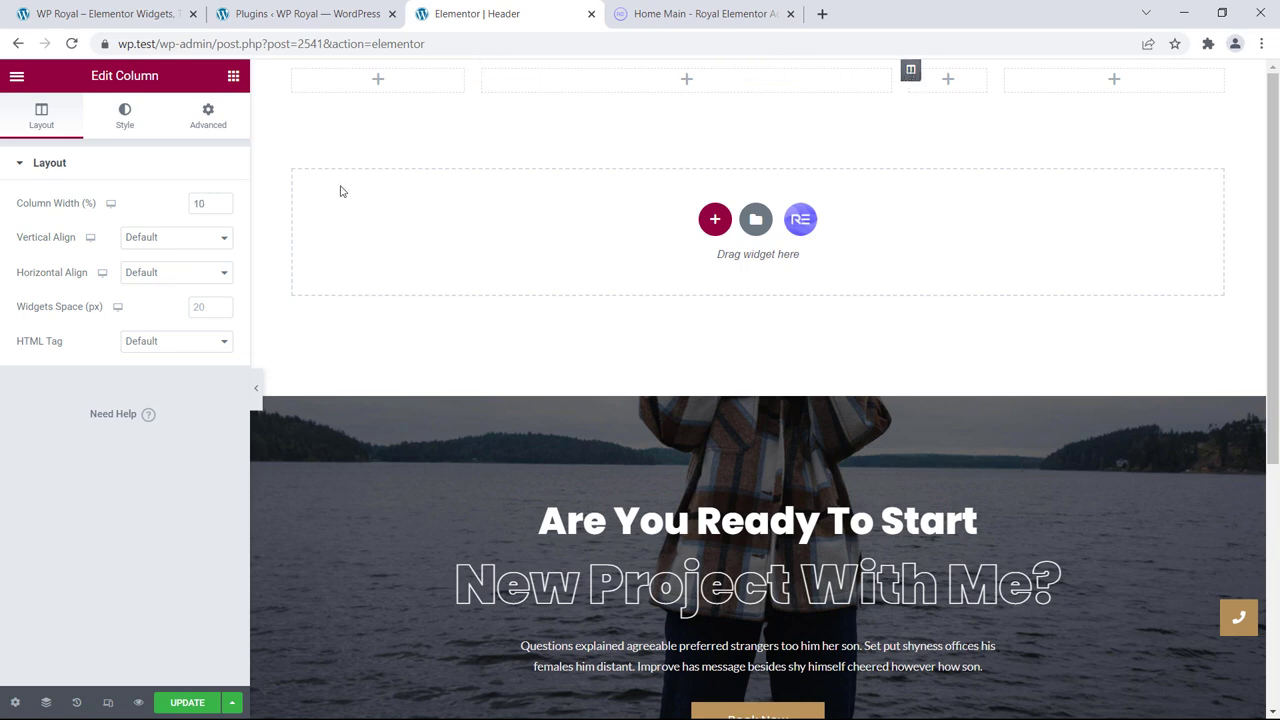
left_click_drag(208, 205, 200, 203)
type("15")
Set the section's height to Min Height with a minimum of 100 px.
left_click(759, 72)
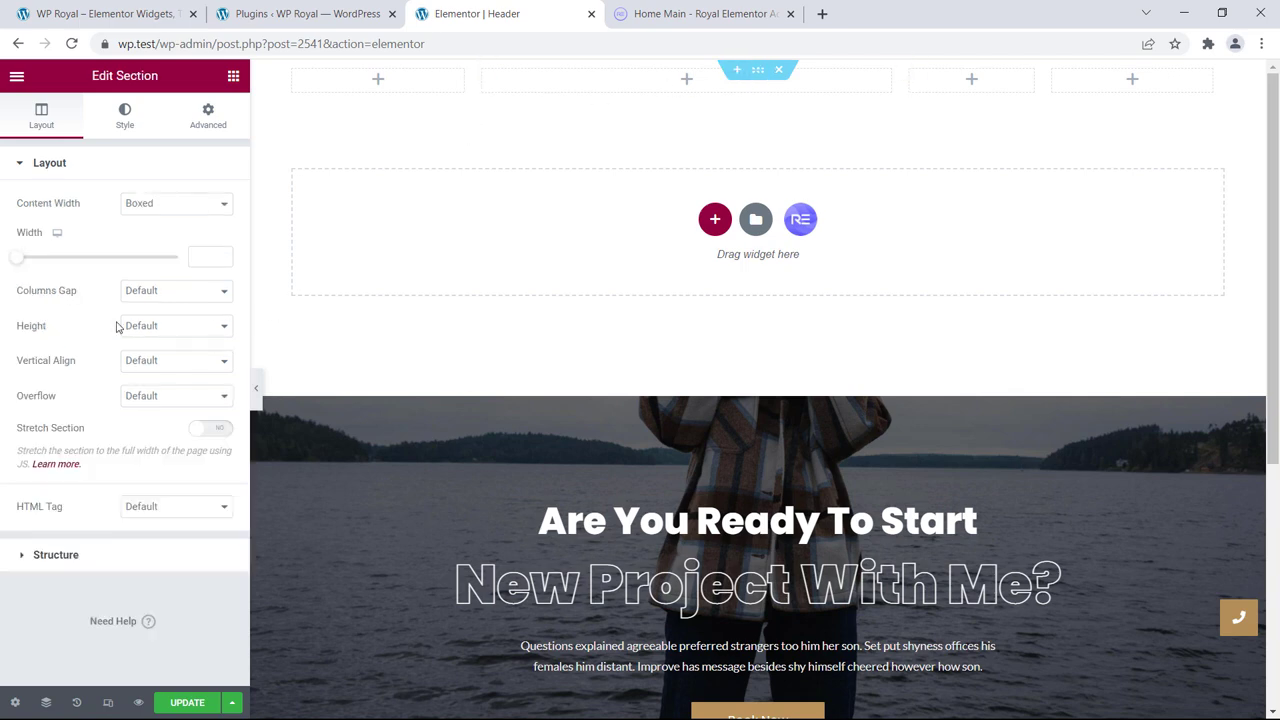
left_click(150, 326)
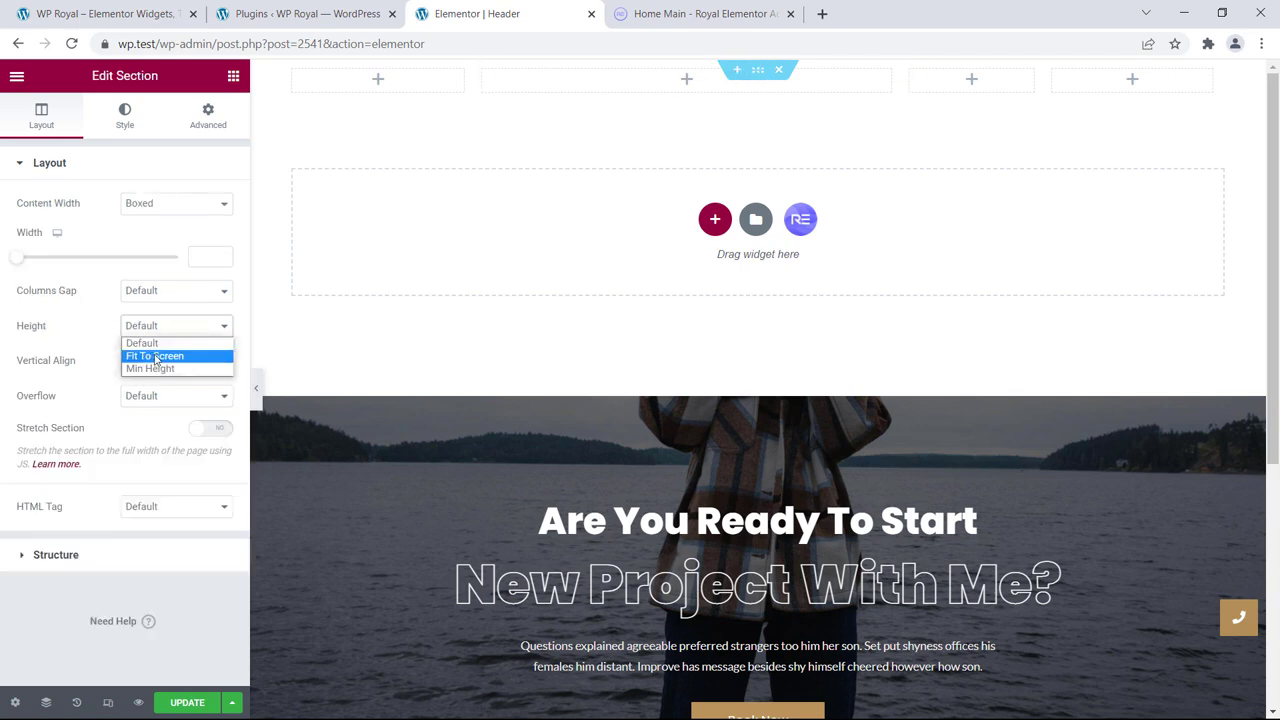
left_click(152, 364)
left_click_drag(200, 380, 188, 383)
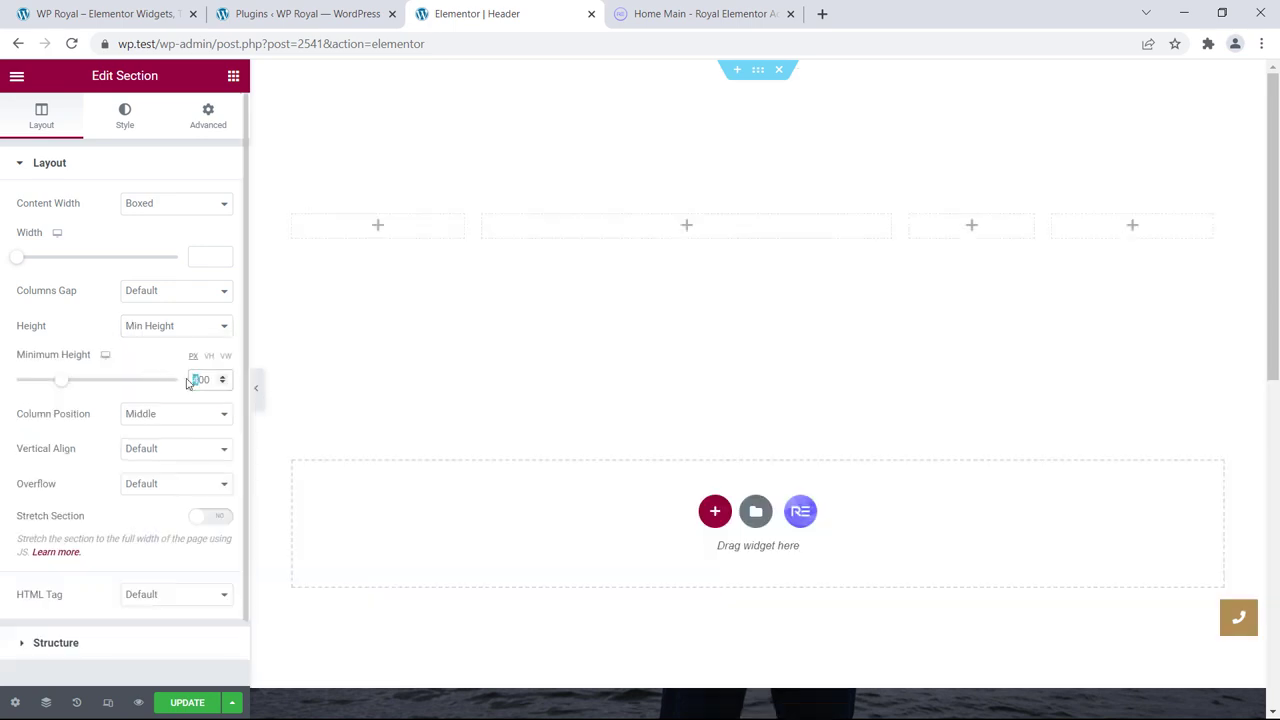
type("1")
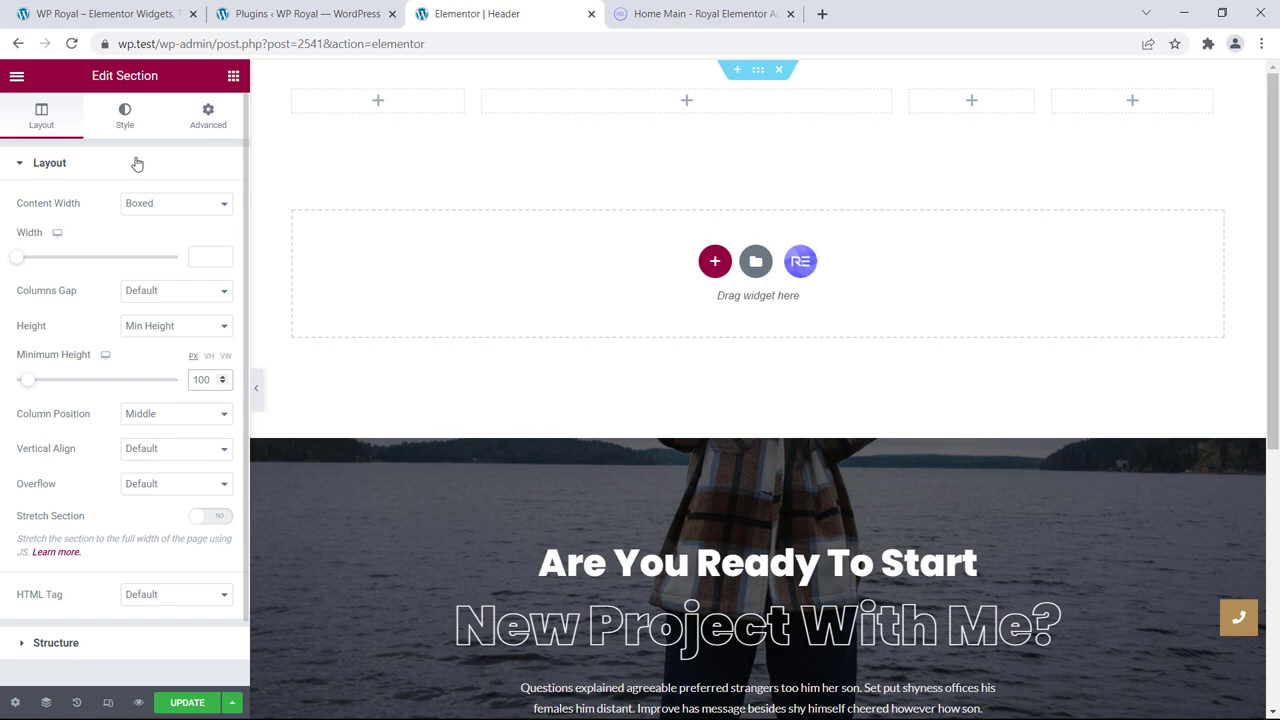
Give the header section a classic background with a dark grey colour.
left_click(125, 116)
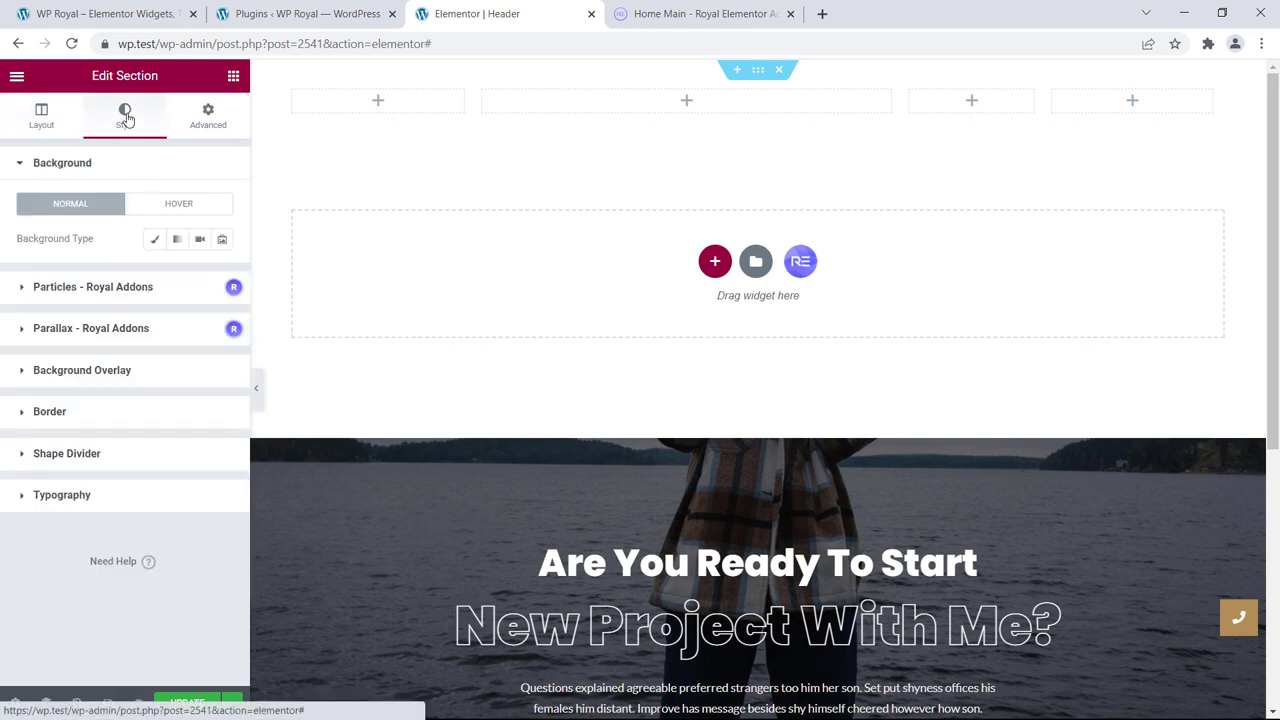
left_click(153, 243)
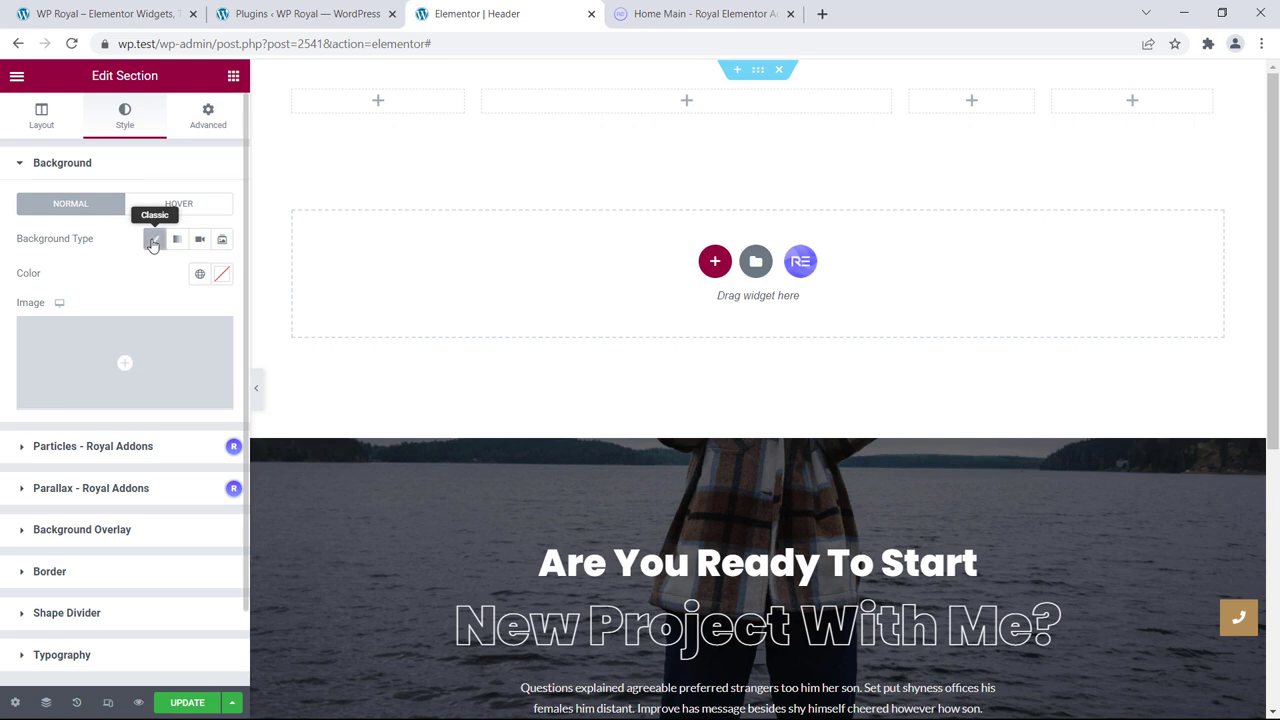
left_click(221, 273)
left_click(46, 395)
left_click_drag(38, 398, 24, 420)
left_click(113, 282)
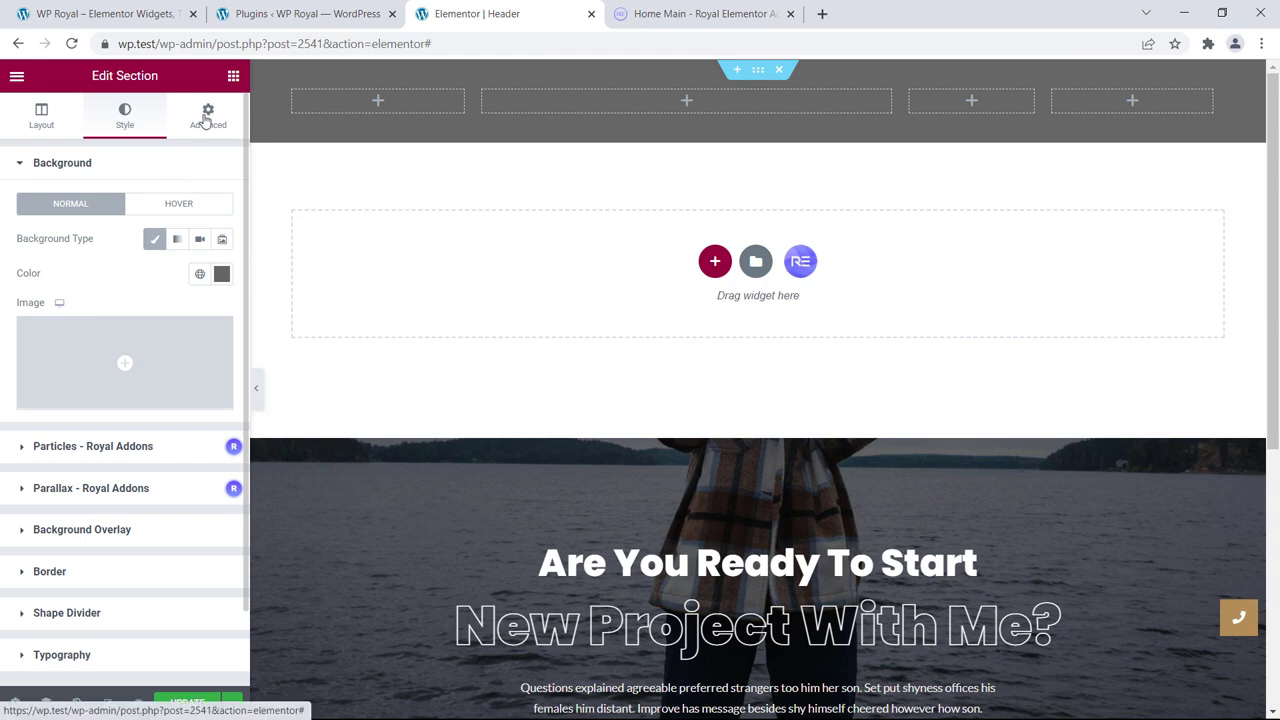
Set the header section's Z-Index to 9999.
left_click(205, 119)
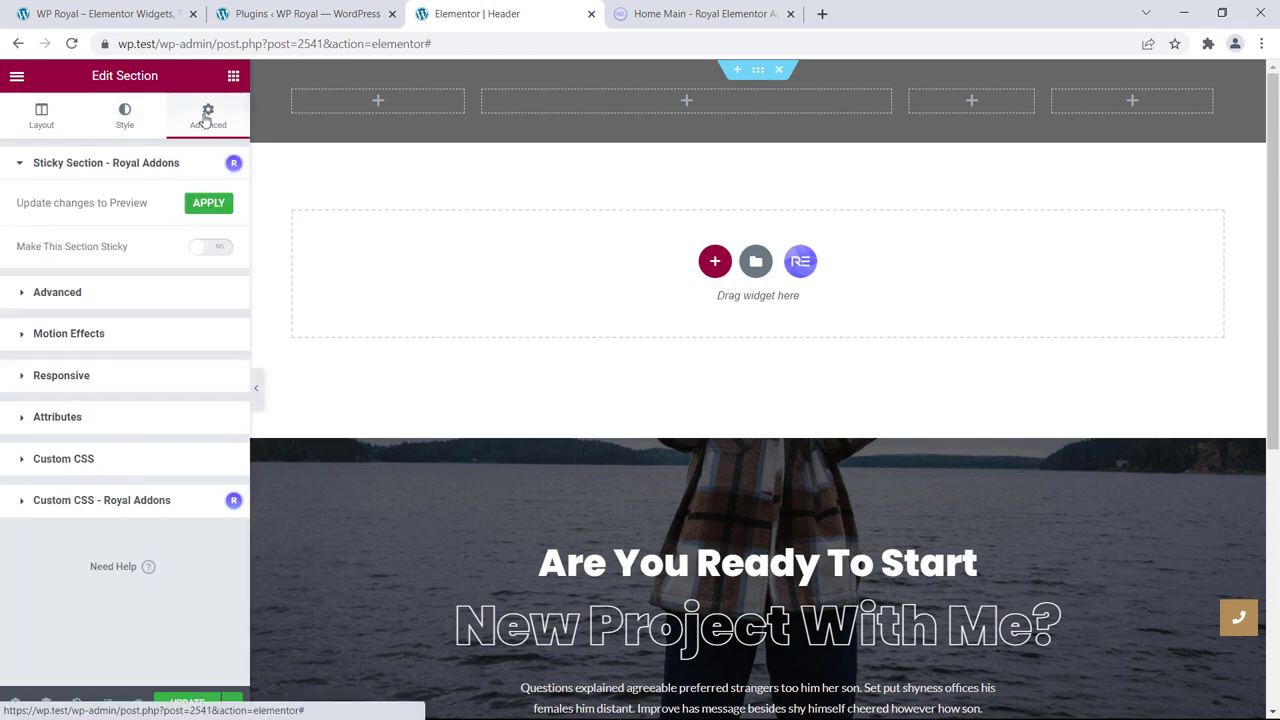
left_click(70, 292)
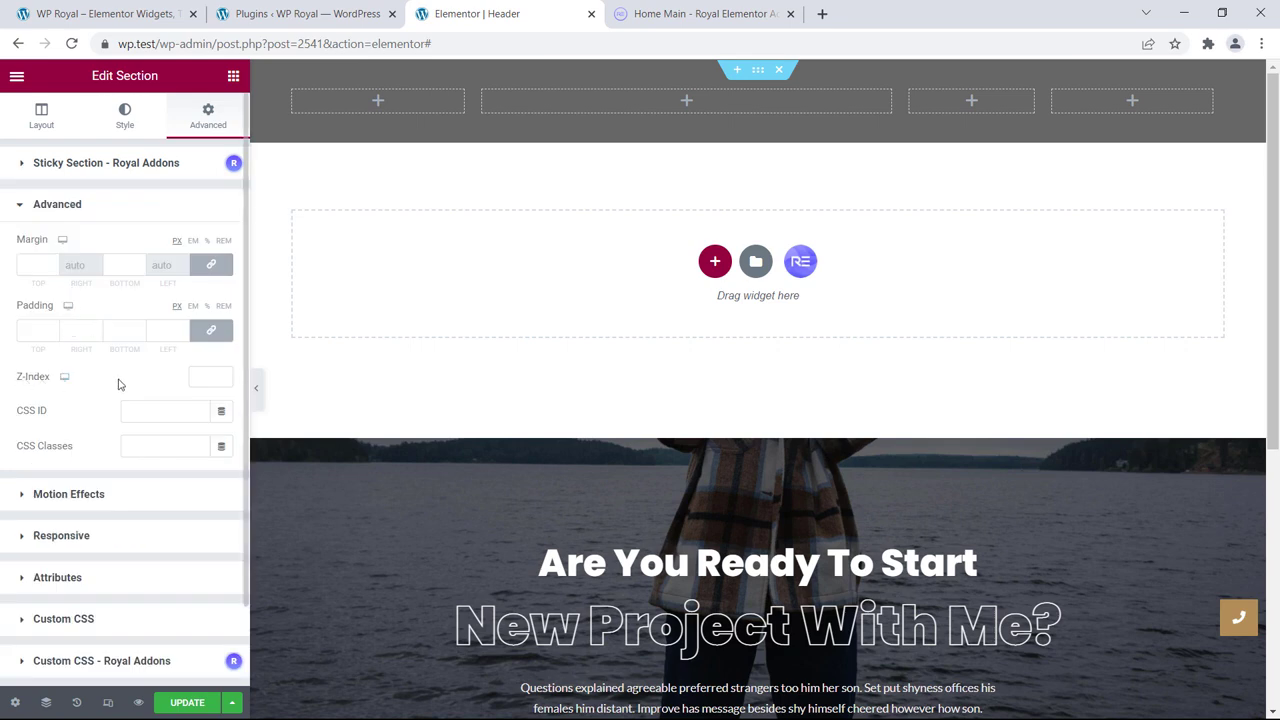
left_click(198, 378)
left_click(444, 188)
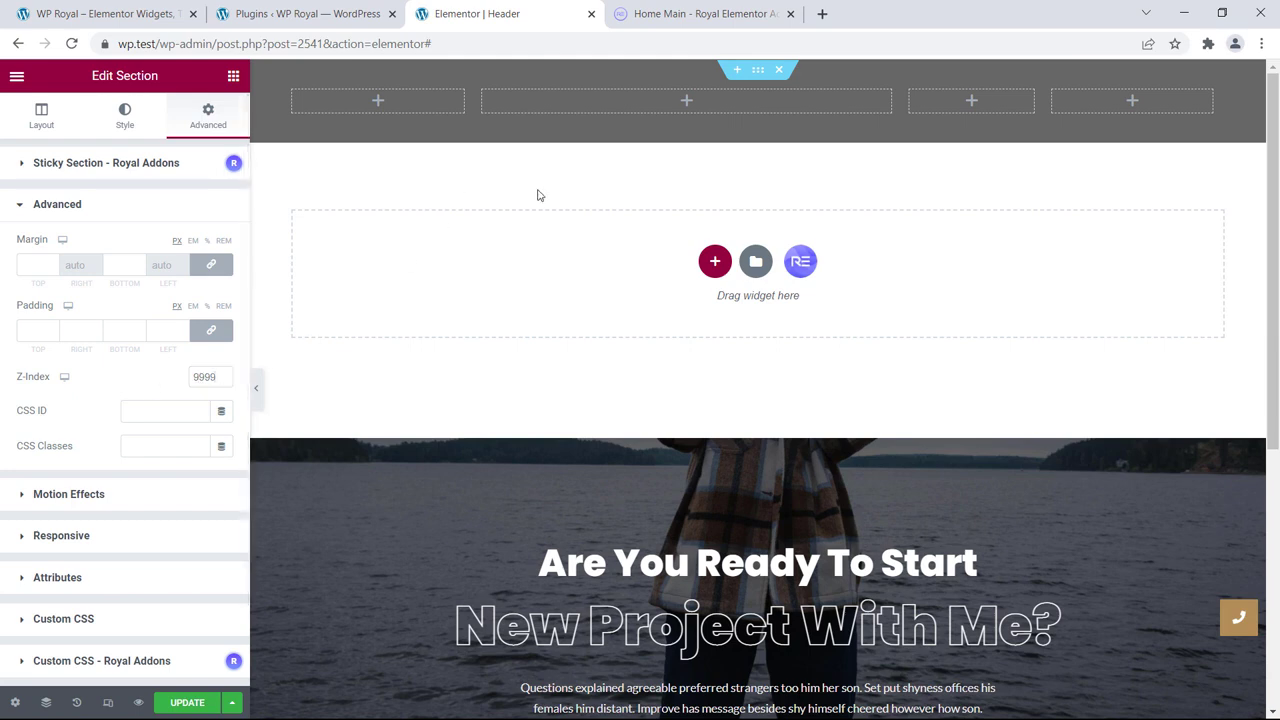
Add the Royal Addons Nav Menu widget to the second column.
left_click(686, 102)
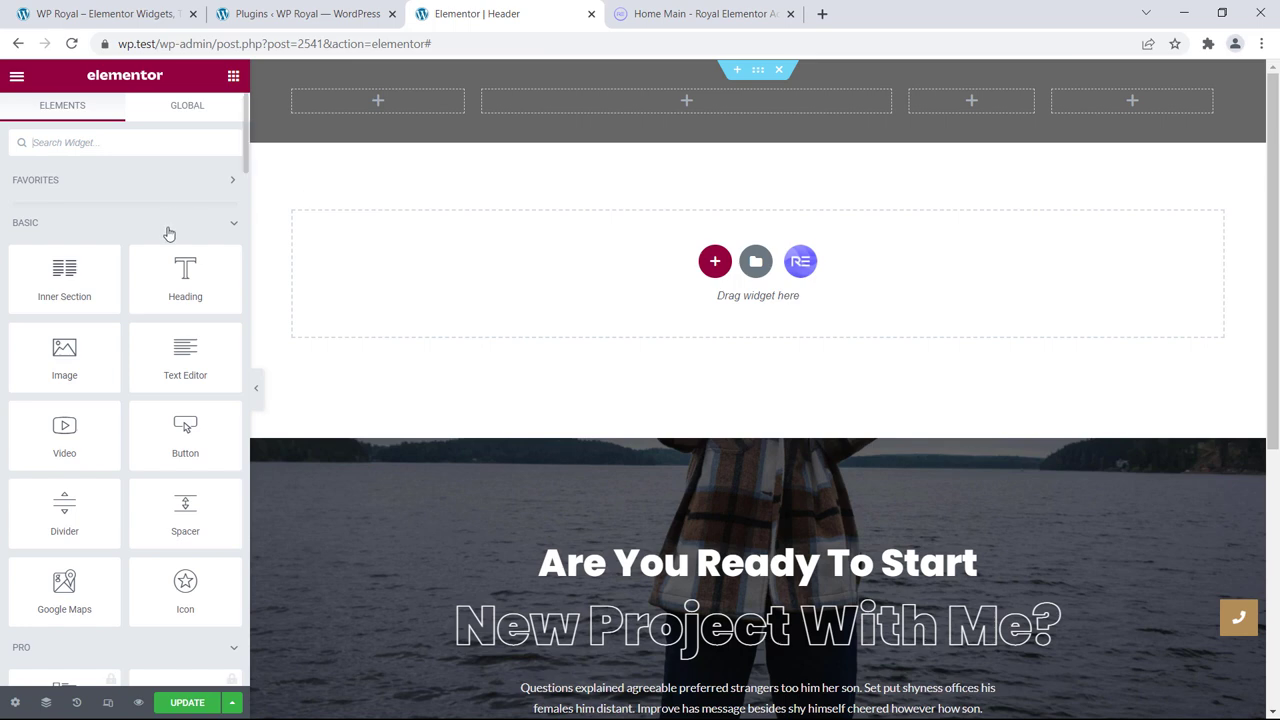
scroll(166, 233, "down", 20)
scroll(168, 233, "down", 1)
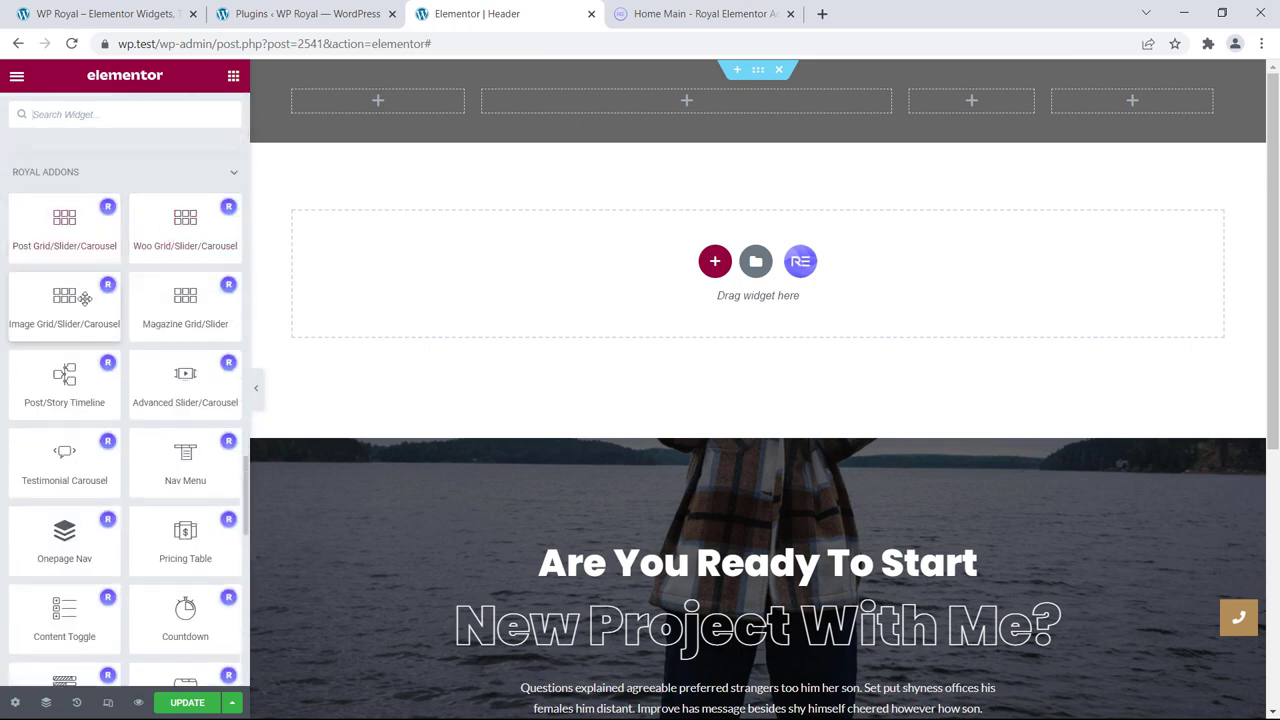
left_click_drag(180, 457, 695, 108)
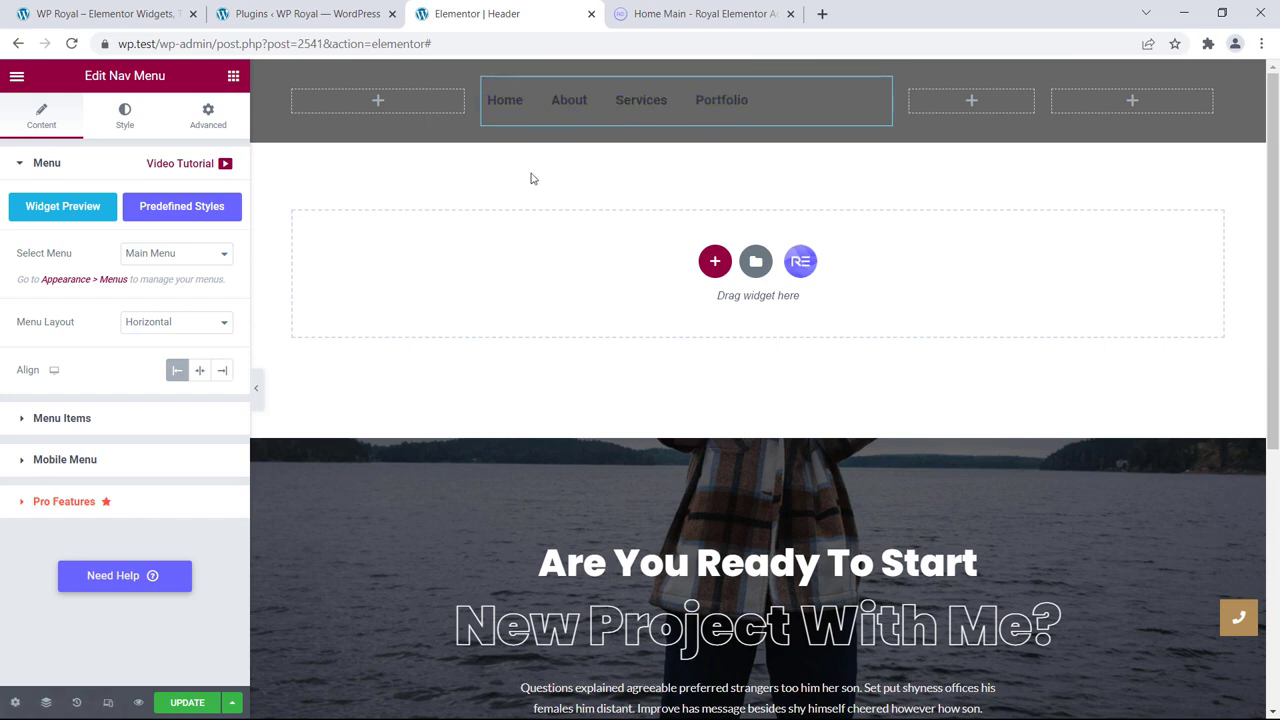
Keep Main Menu as the nav menu's source and align the menu to the right.
left_click(183, 256)
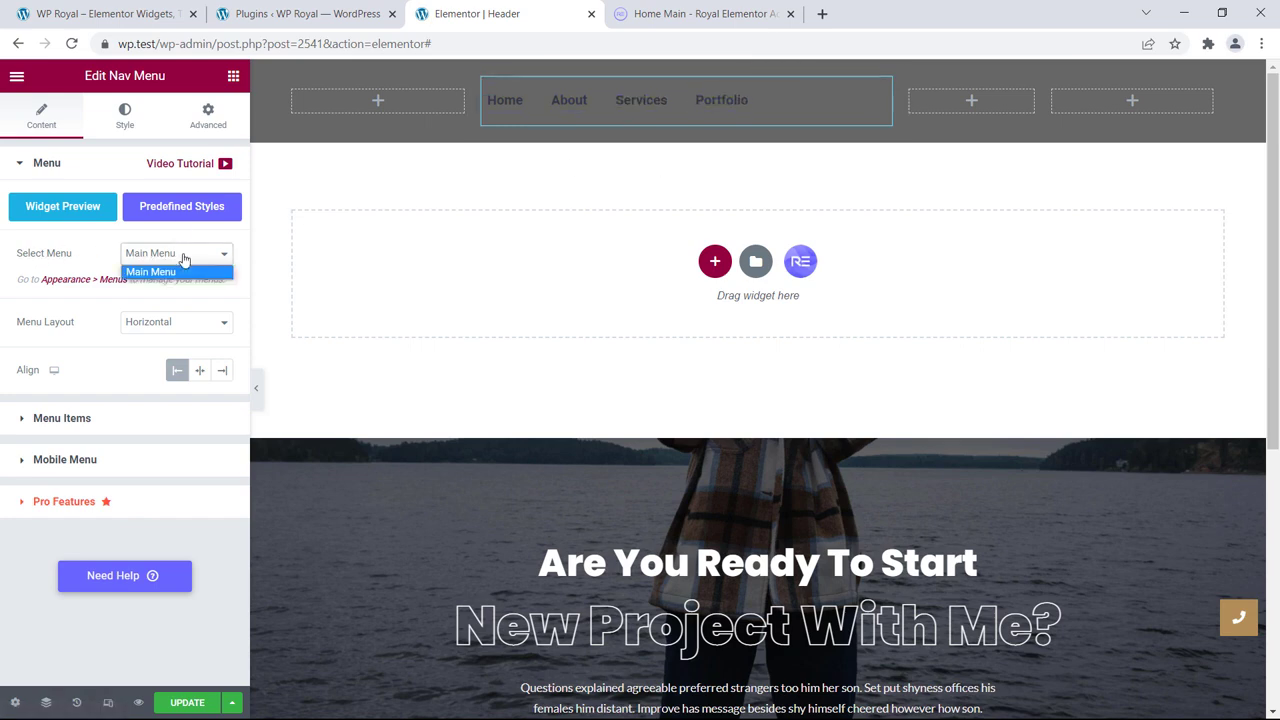
left_click(183, 258)
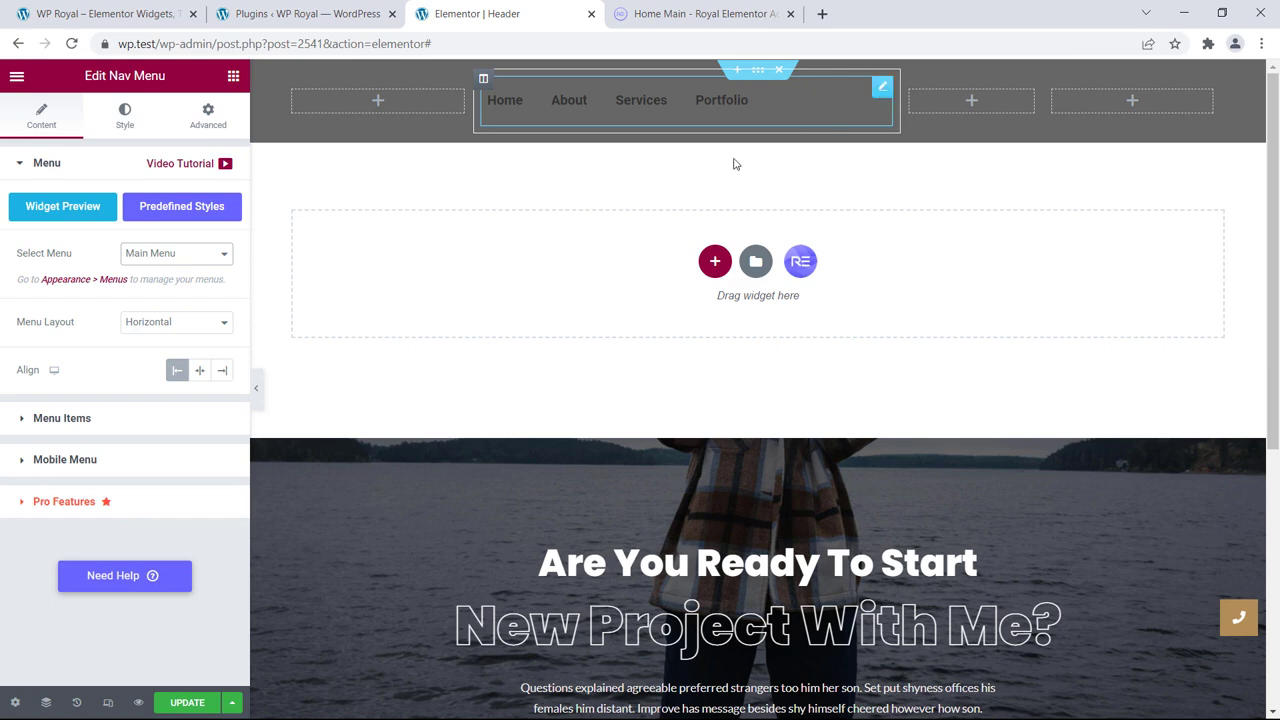
left_click(223, 373)
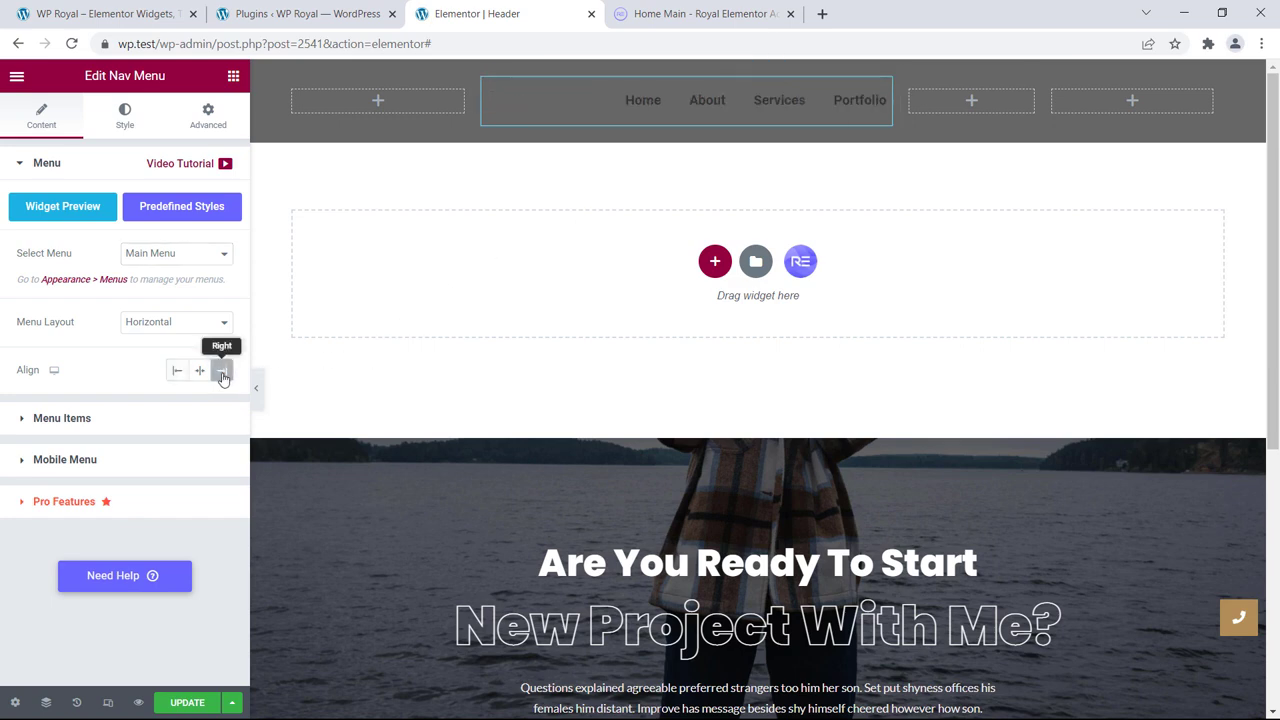
Set the normal text colour of the nav menu items to white.
left_click(121, 122)
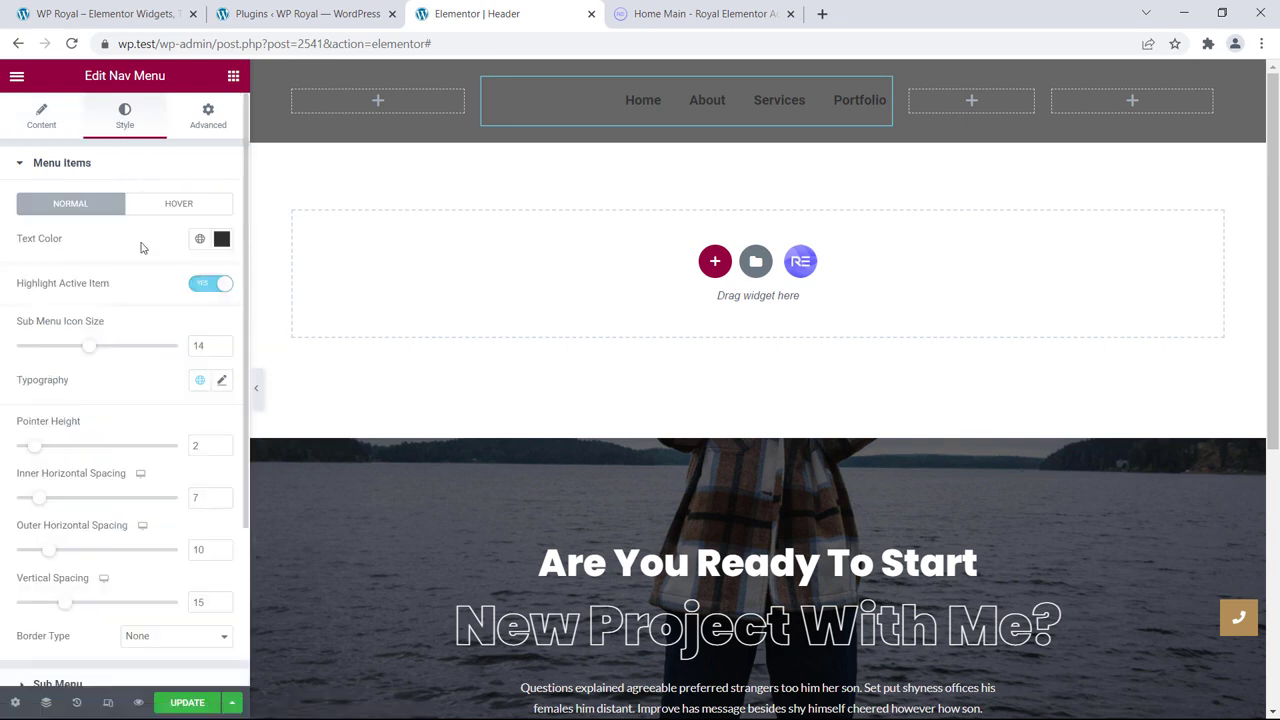
left_click(221, 238)
left_click_drag(137, 323, 94, 277)
left_click(138, 238)
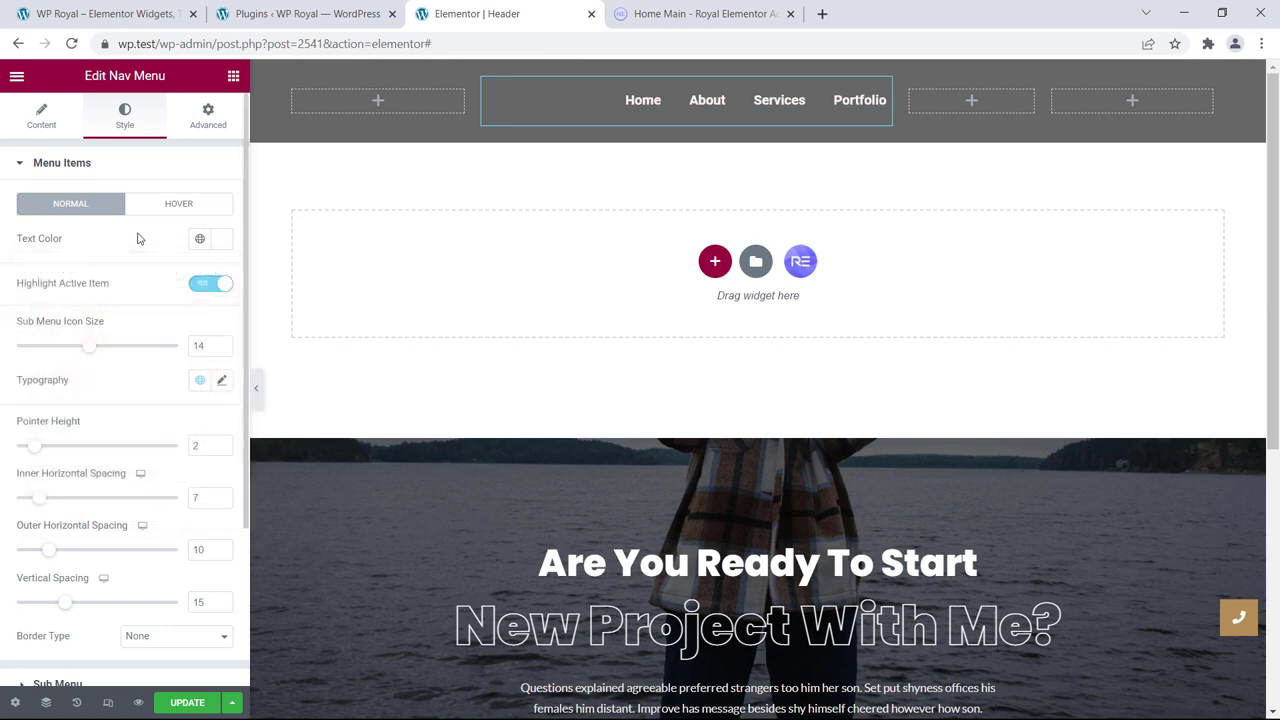
Set the nav menu items' typography to the Poppins font family with Normal weight.
left_click(222, 380)
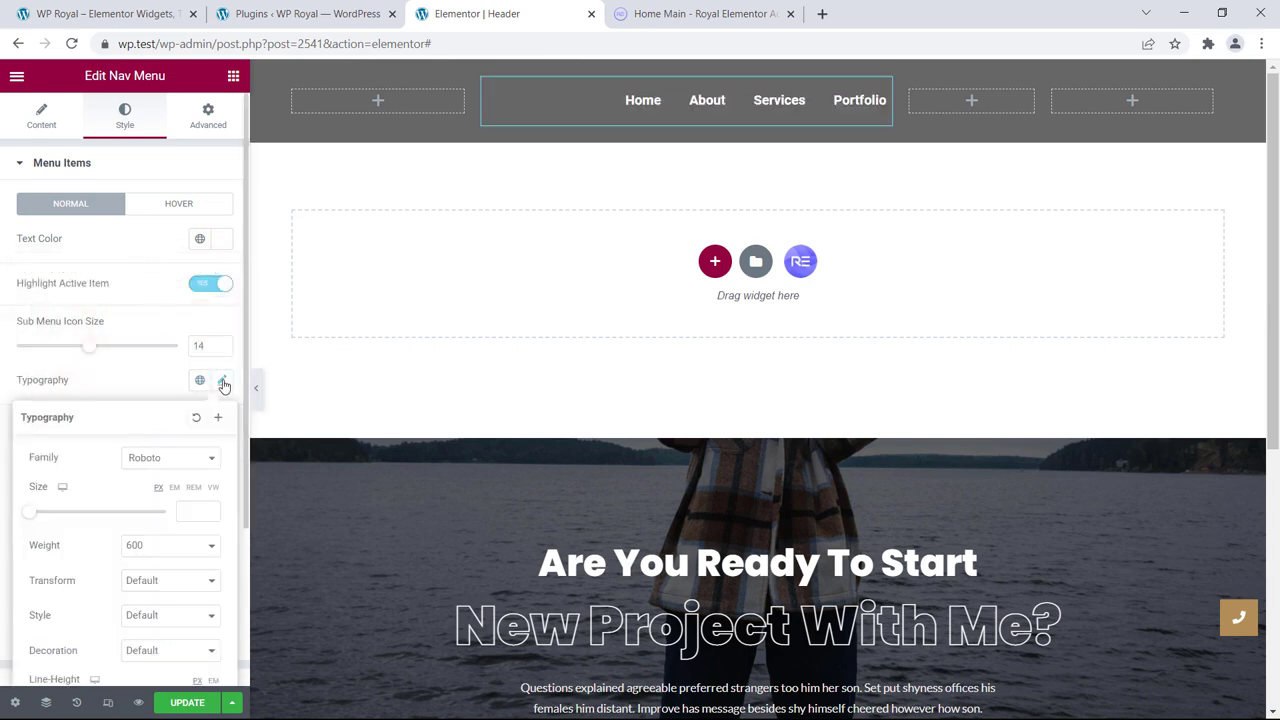
left_click(172, 459)
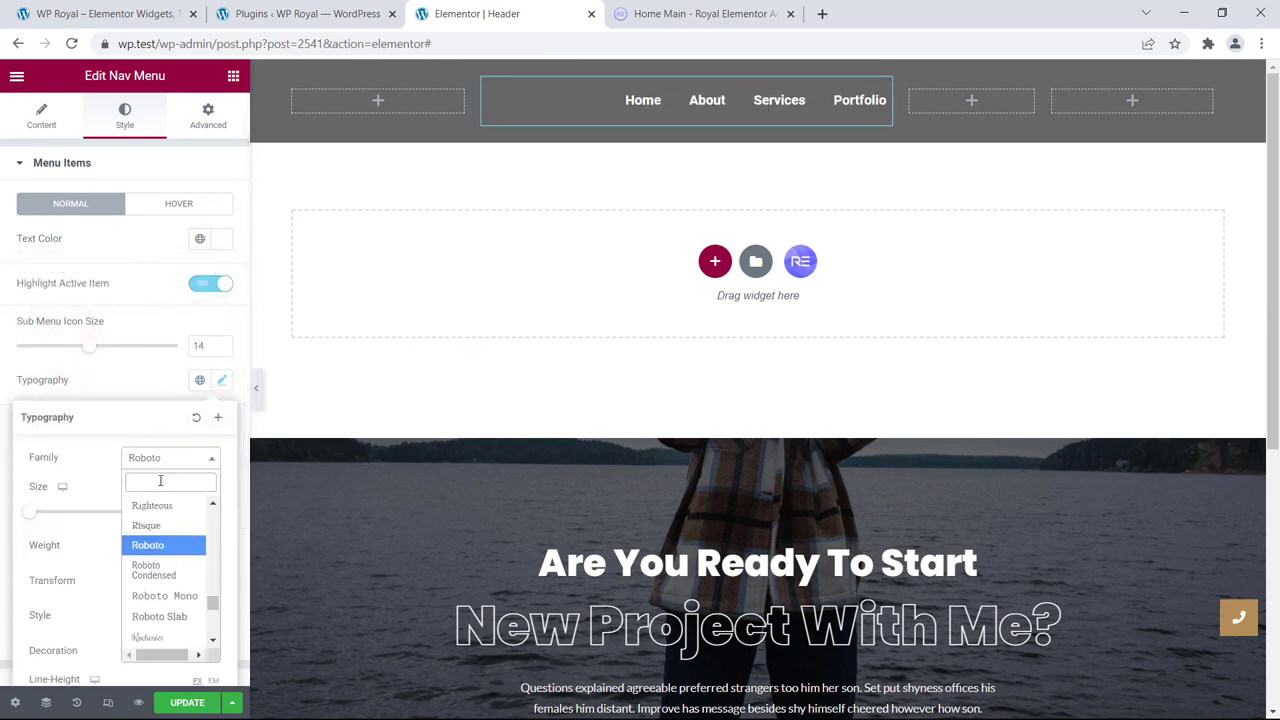
type("pop")
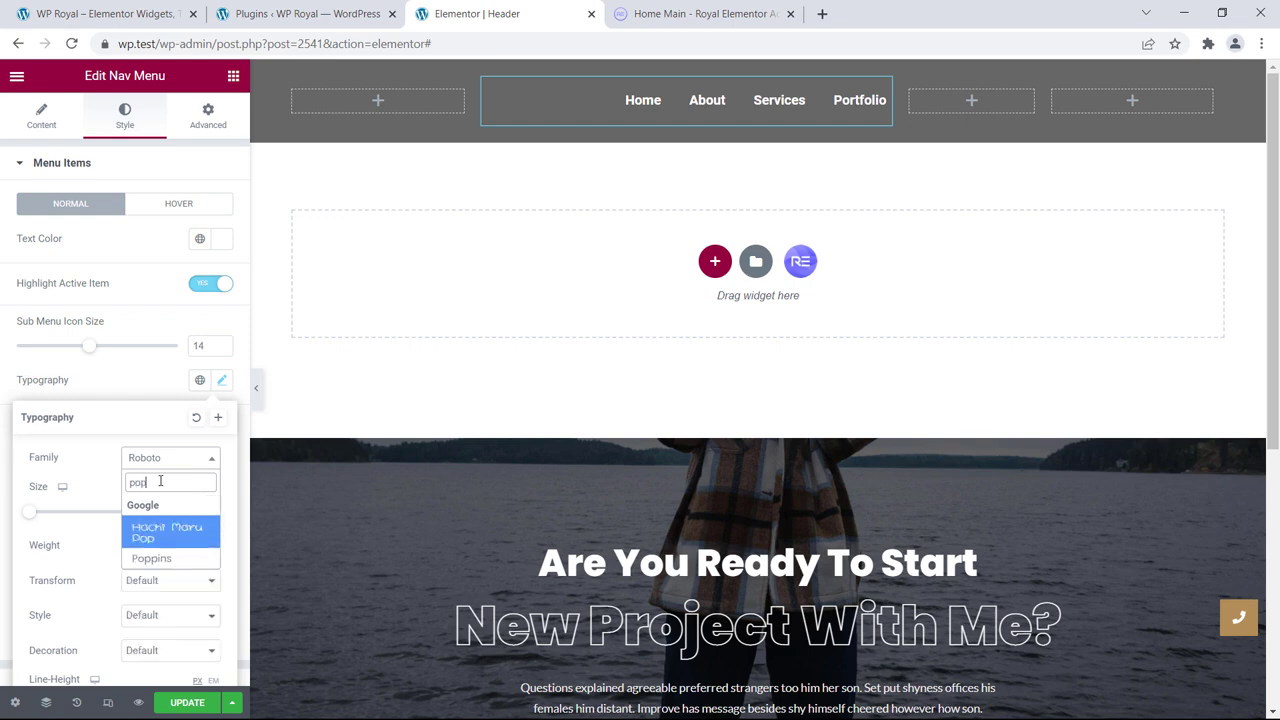
type("p")
left_click(150, 524)
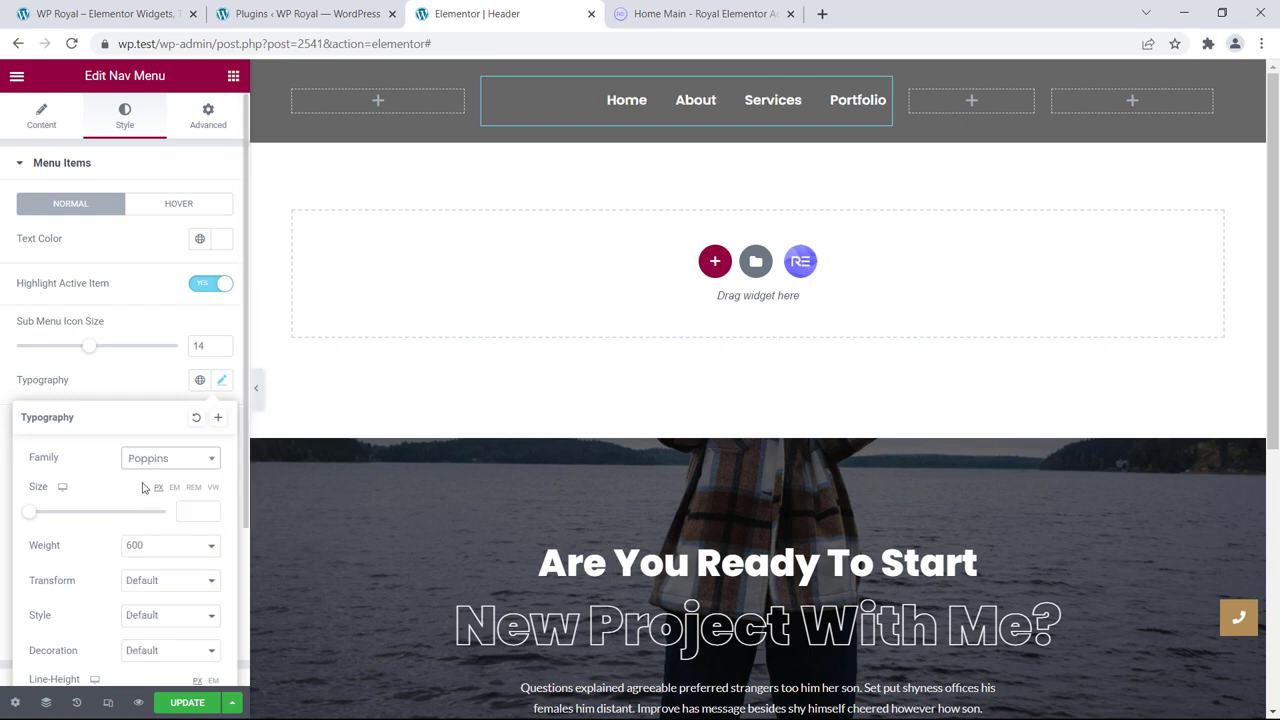
scroll(143, 487, "down", 1)
left_click(156, 449)
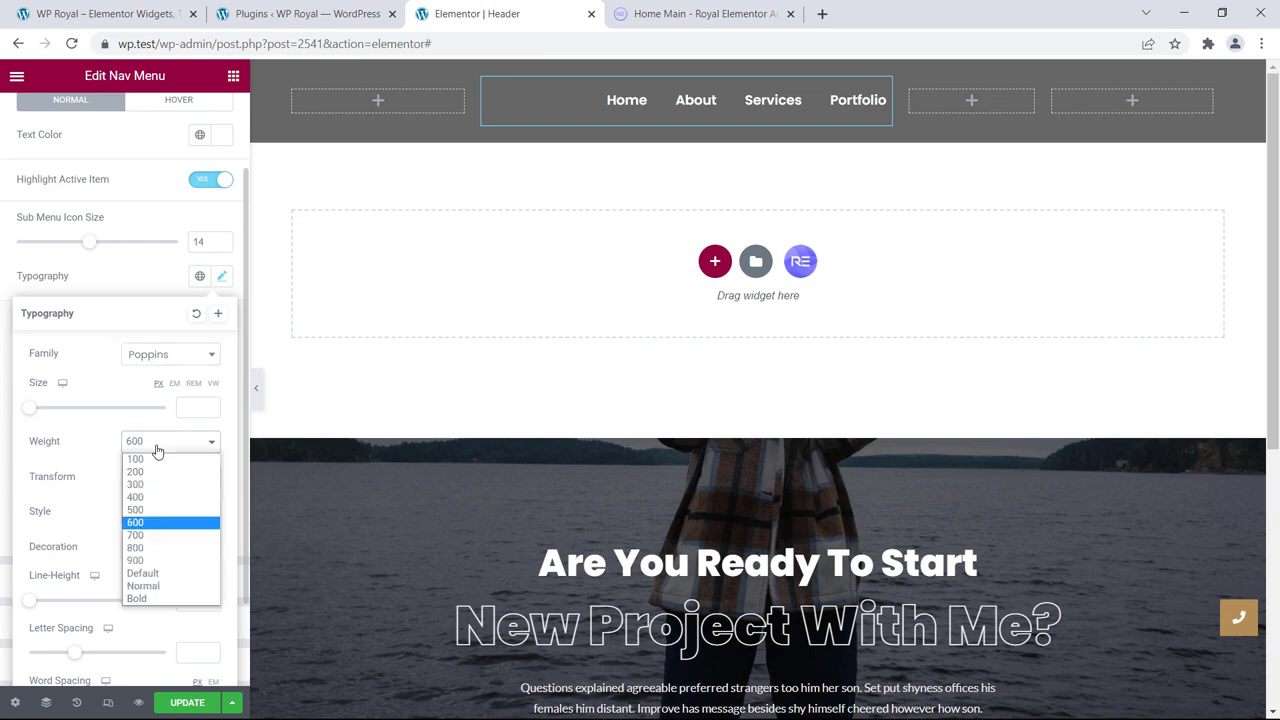
left_click(150, 586)
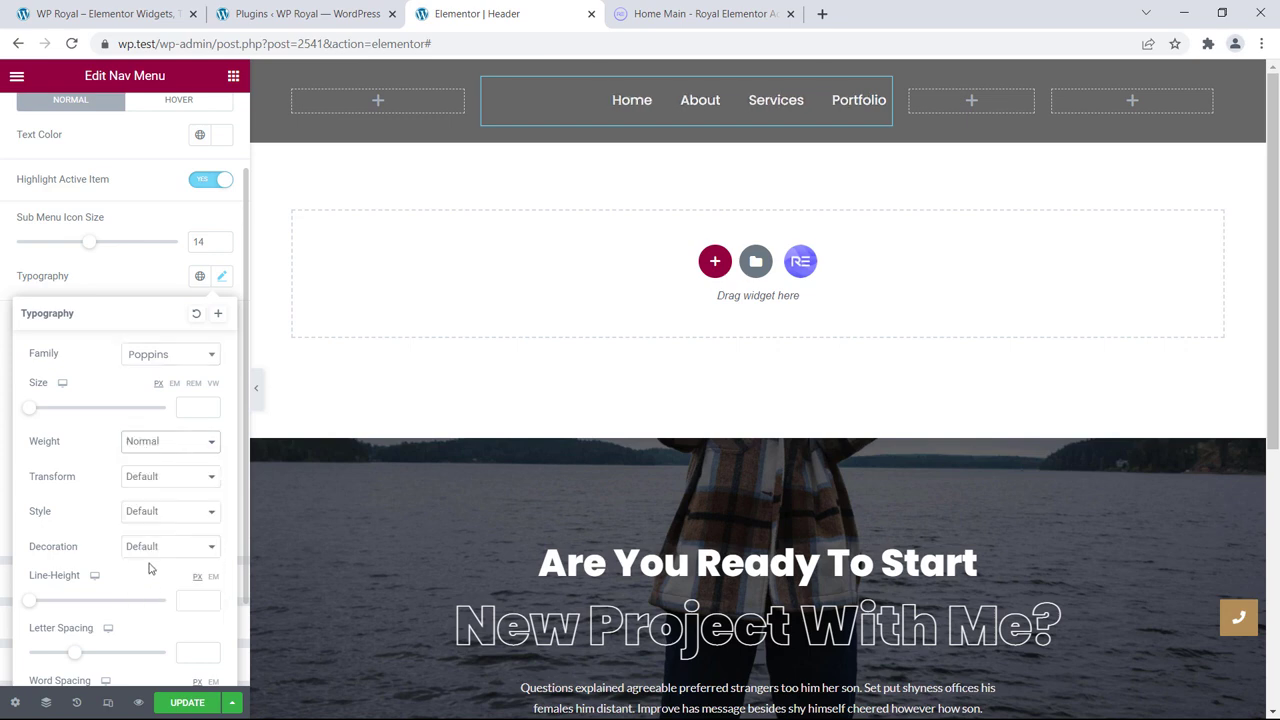
left_click(129, 287)
scroll(171, 288, "up", 1)
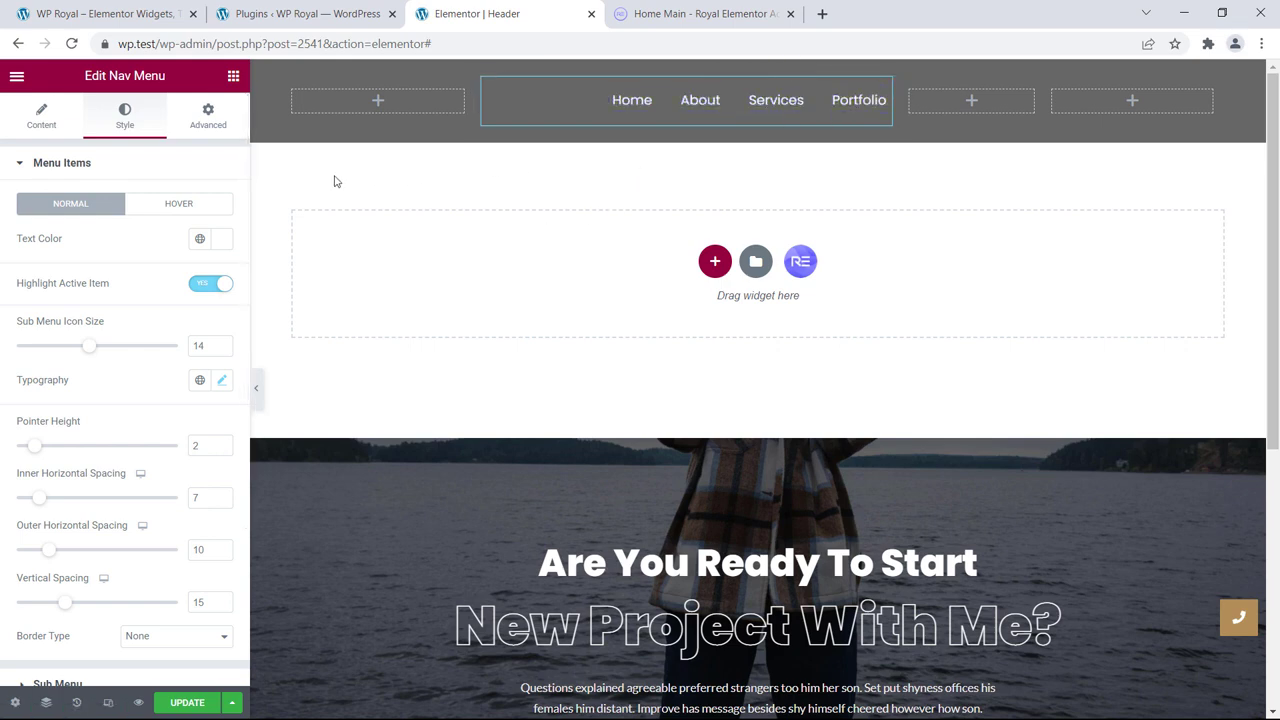
Set both the hover text colour and the pointer colour of the menu items to #A1783E.
left_click(175, 205)
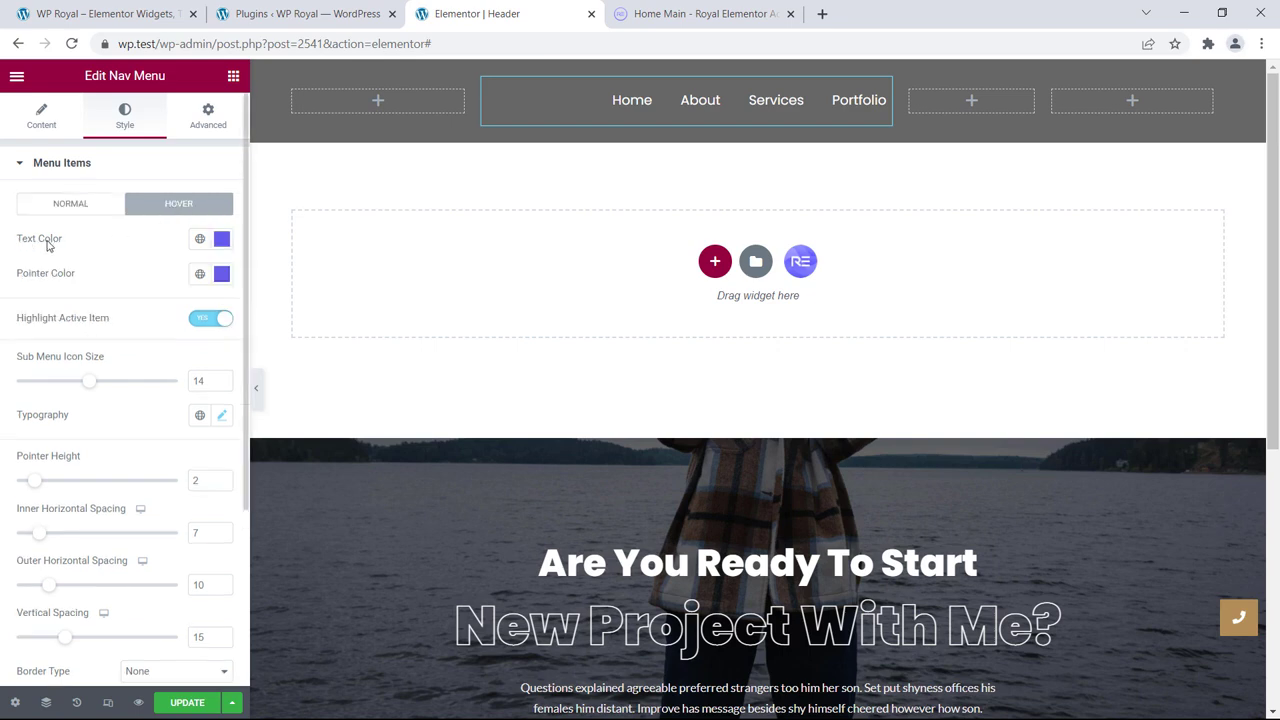
left_click(221, 239)
type("#A1783E")
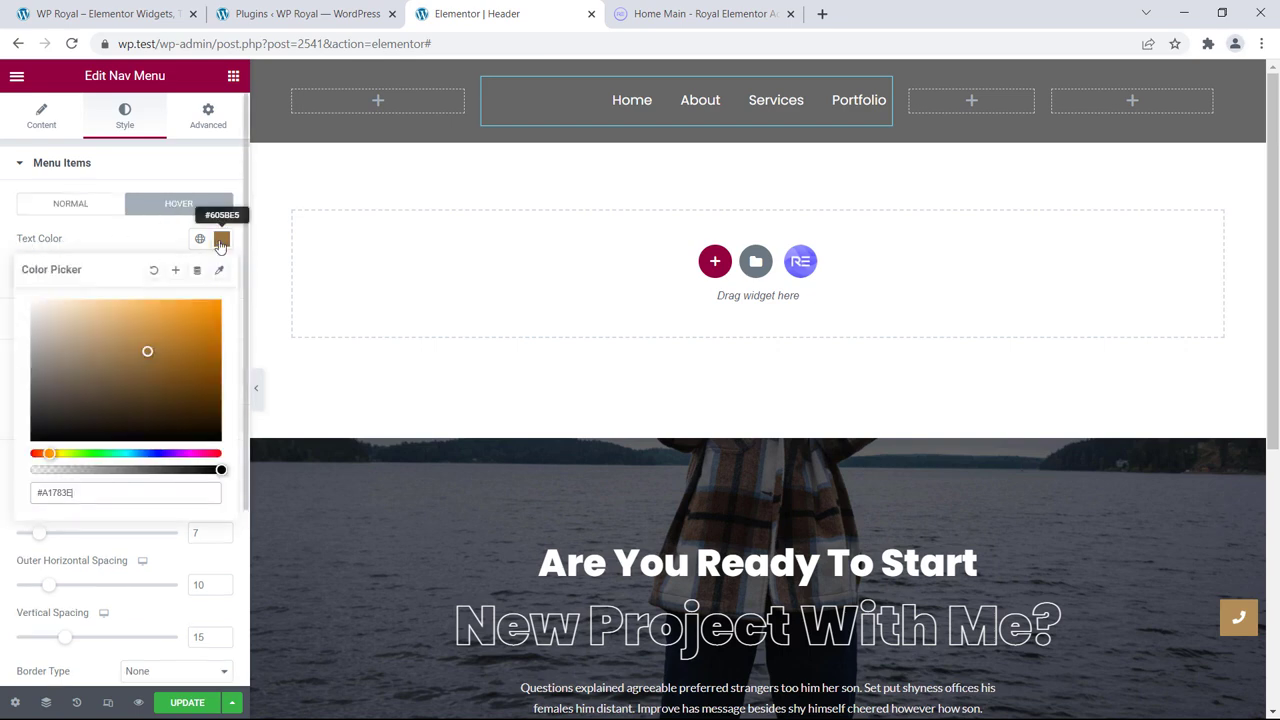
left_click(236, 247)
left_click(221, 277)
type("#A1783E")
left_click(150, 258)
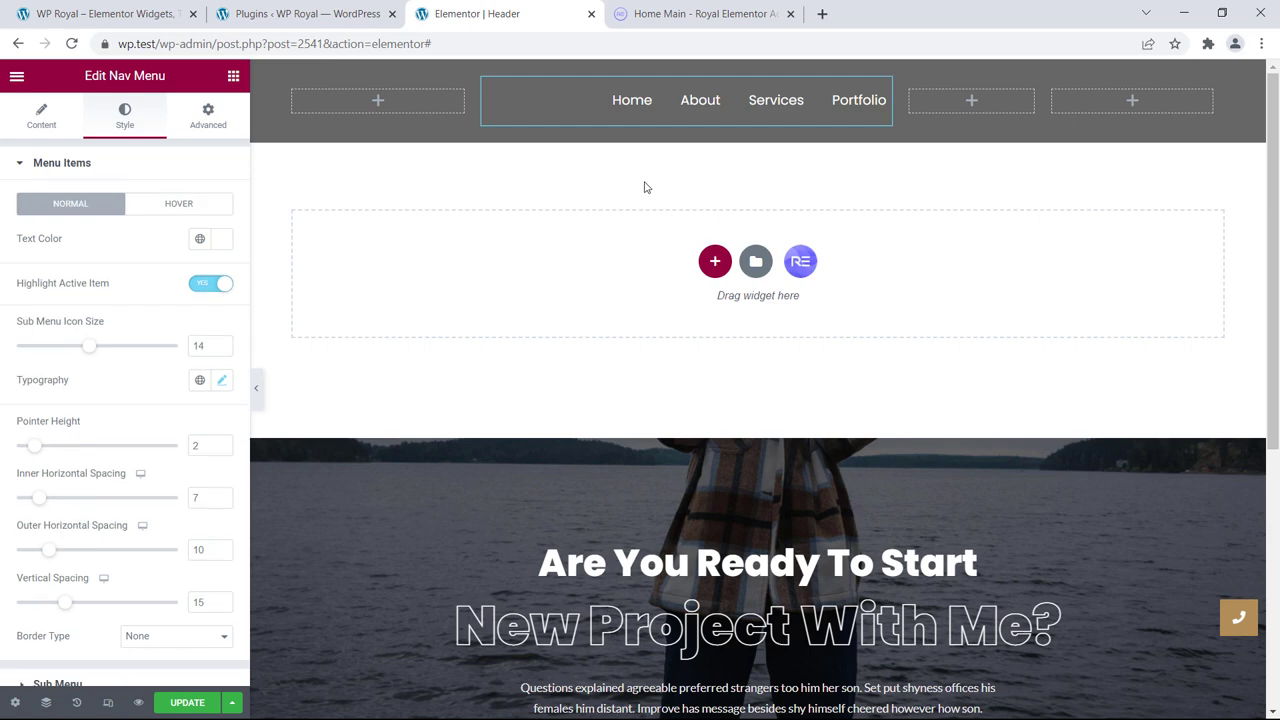
Add the Royal Addons Button widget to the fourth column of the header.
left_click(1133, 104)
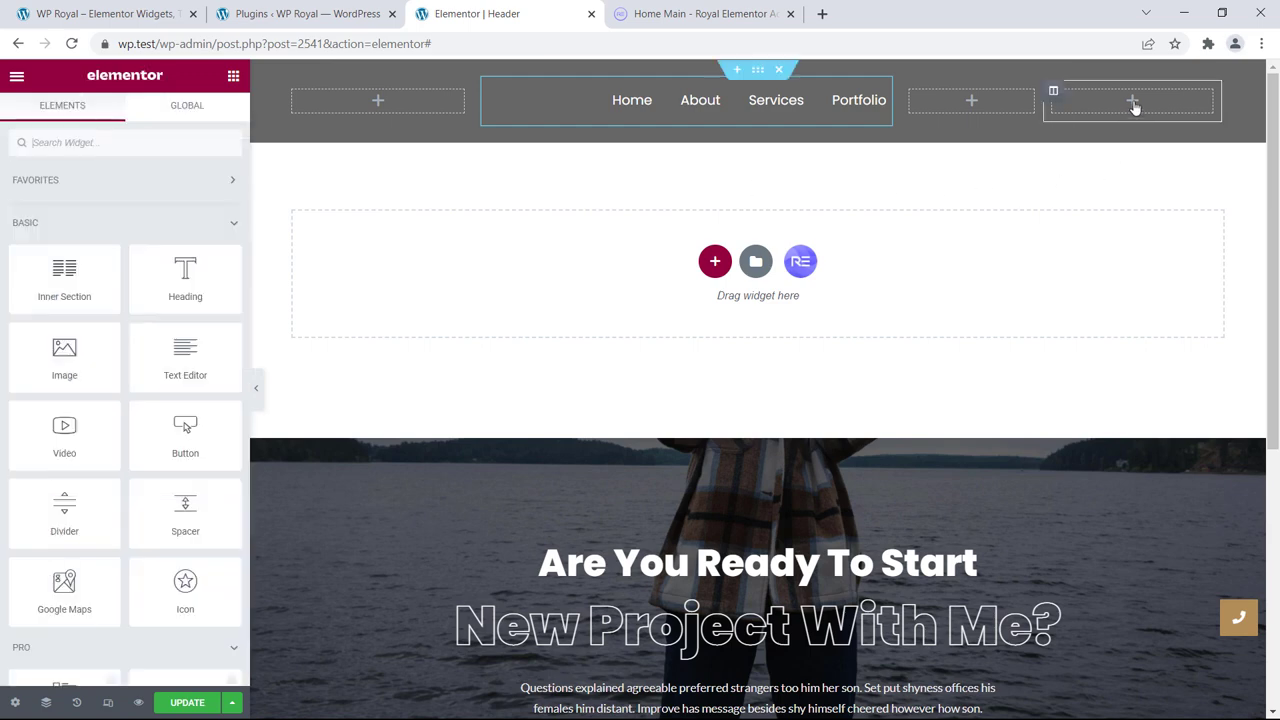
scroll(208, 311, "down", 20)
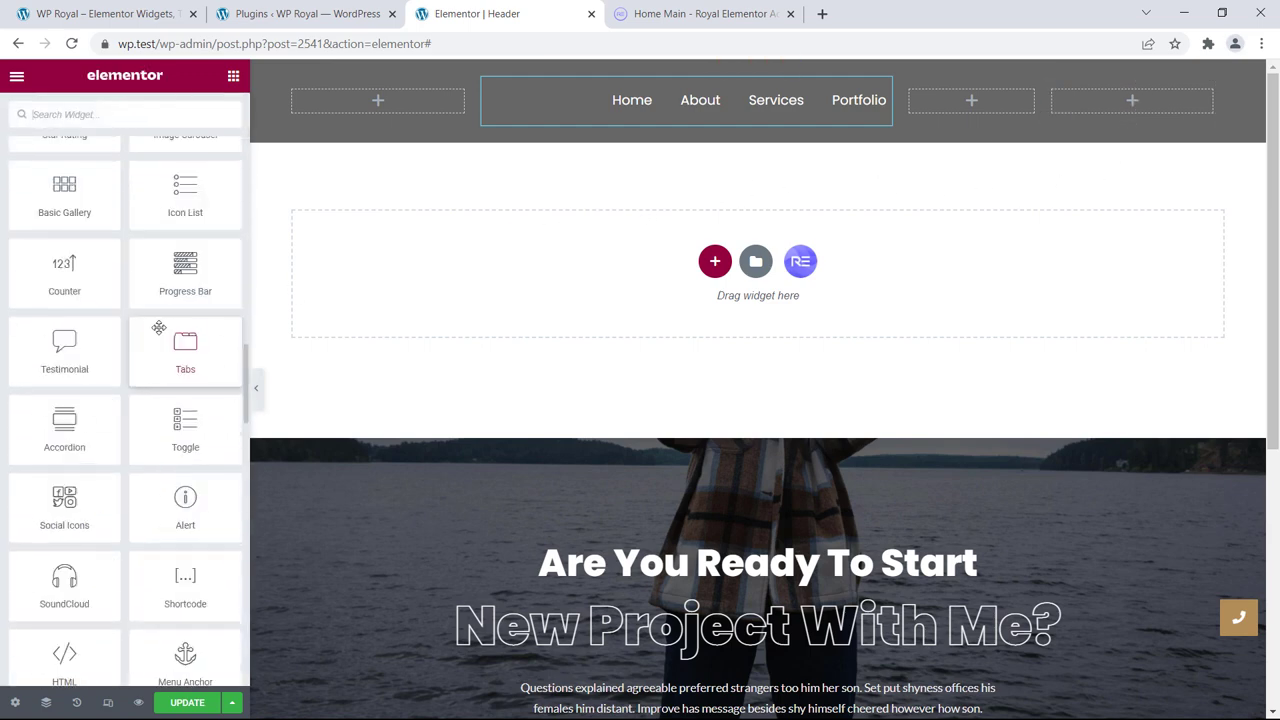
scroll(159, 327, "up", 3)
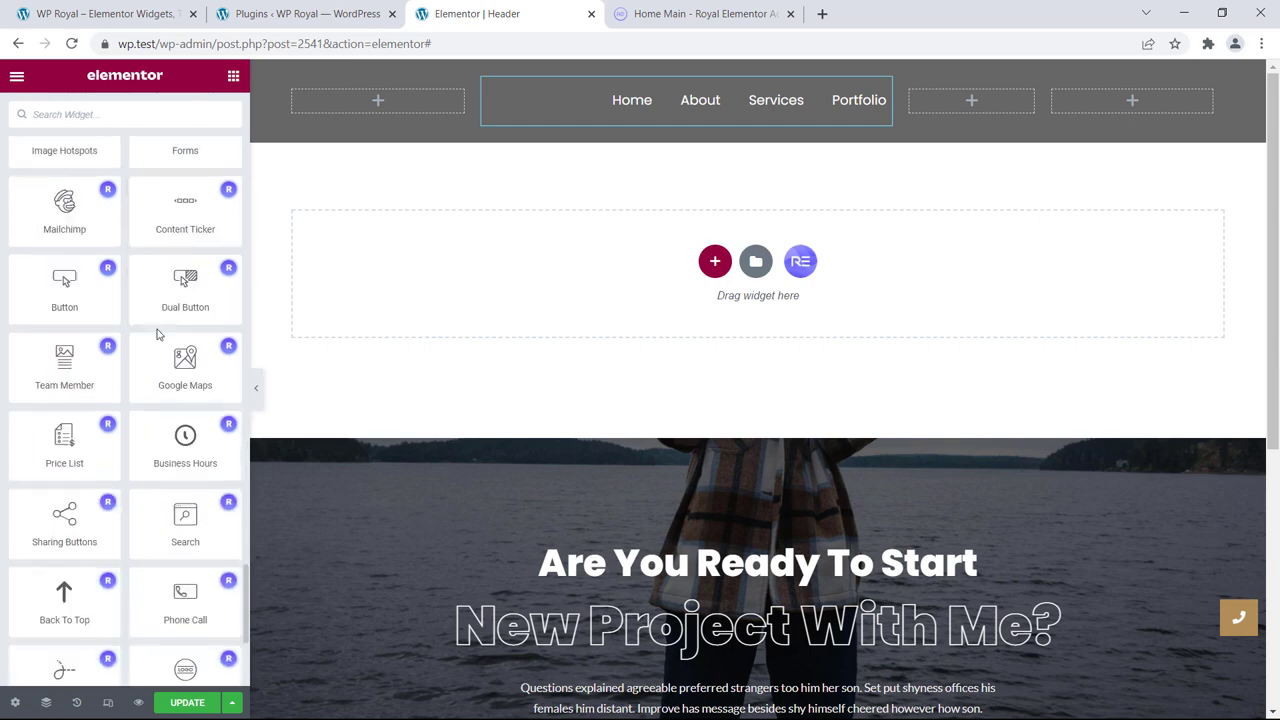
left_click_drag(64, 290, 1131, 107)
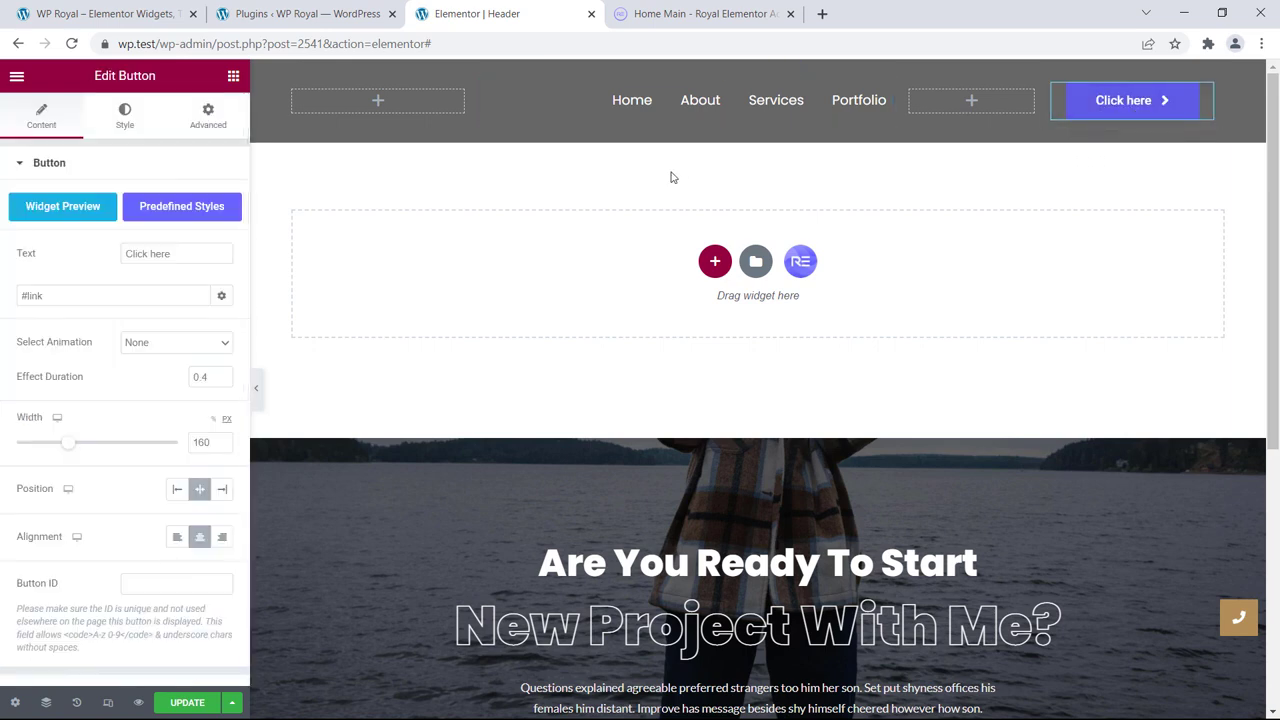
Set the button's text to "Contact" and its link to /contact.
left_click_drag(172, 254, 117, 258)
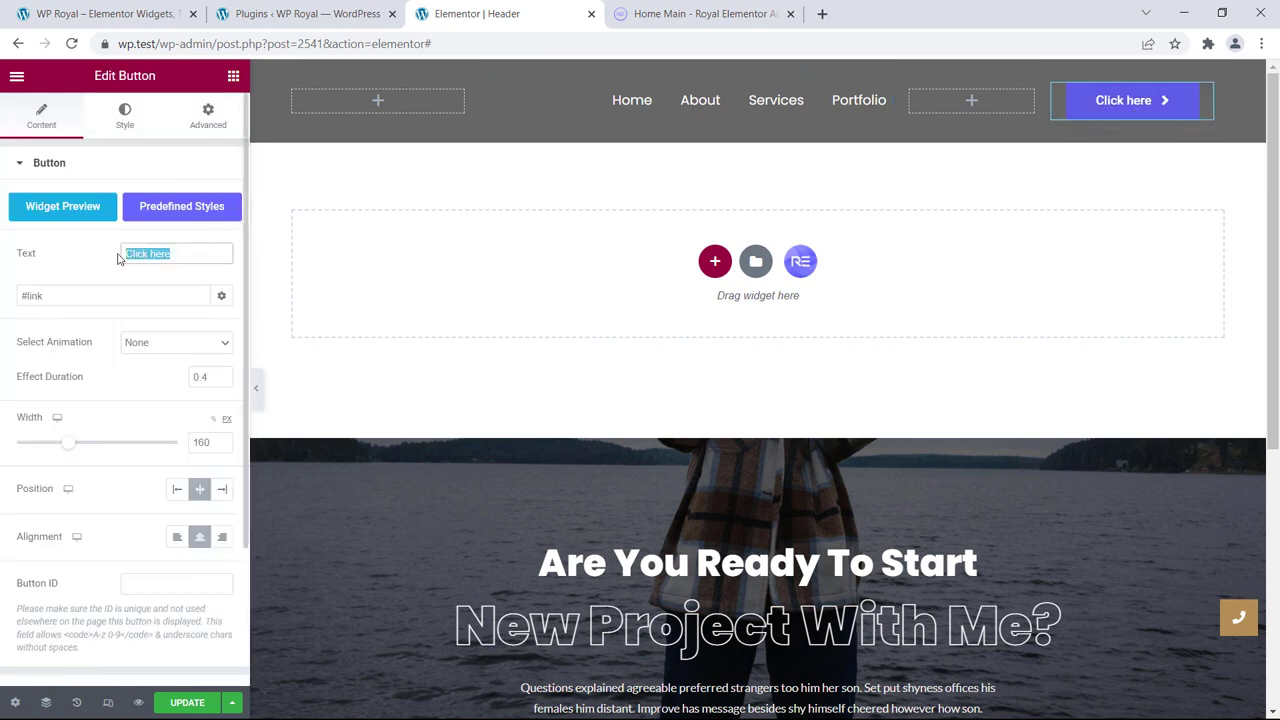
type("Contact")
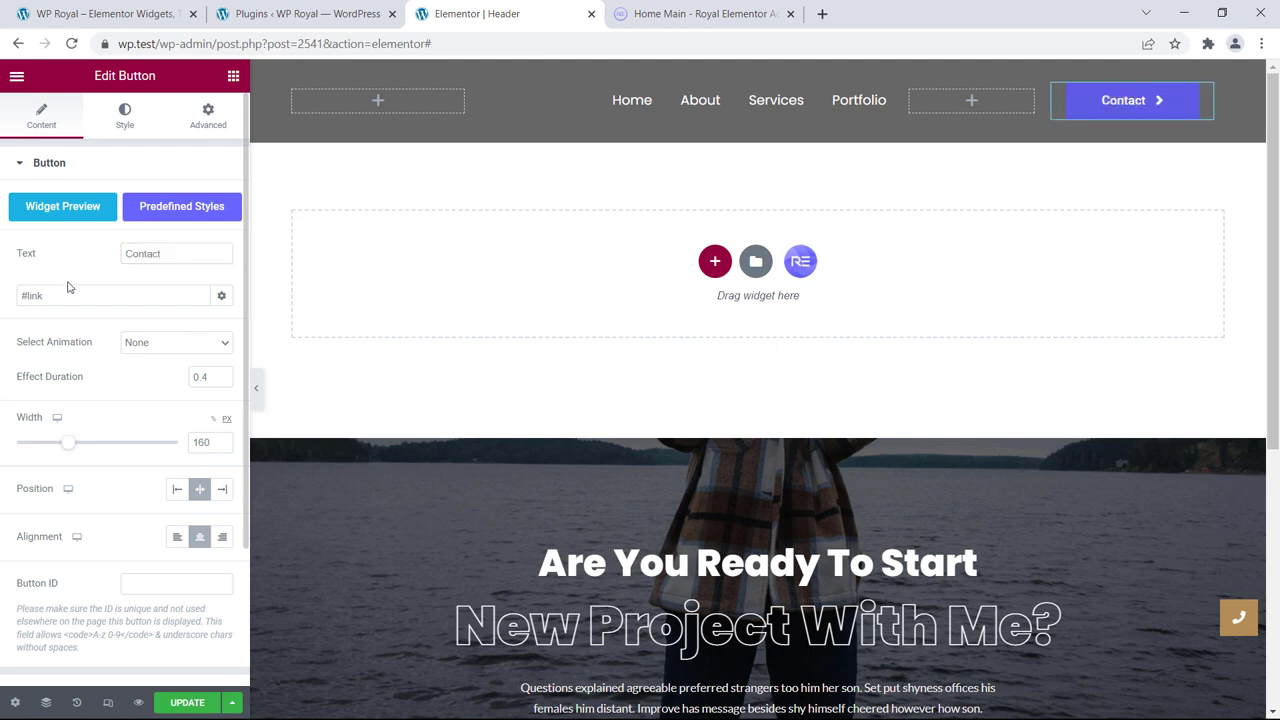
left_click_drag(49, 296, 3, 300)
type("/contact")
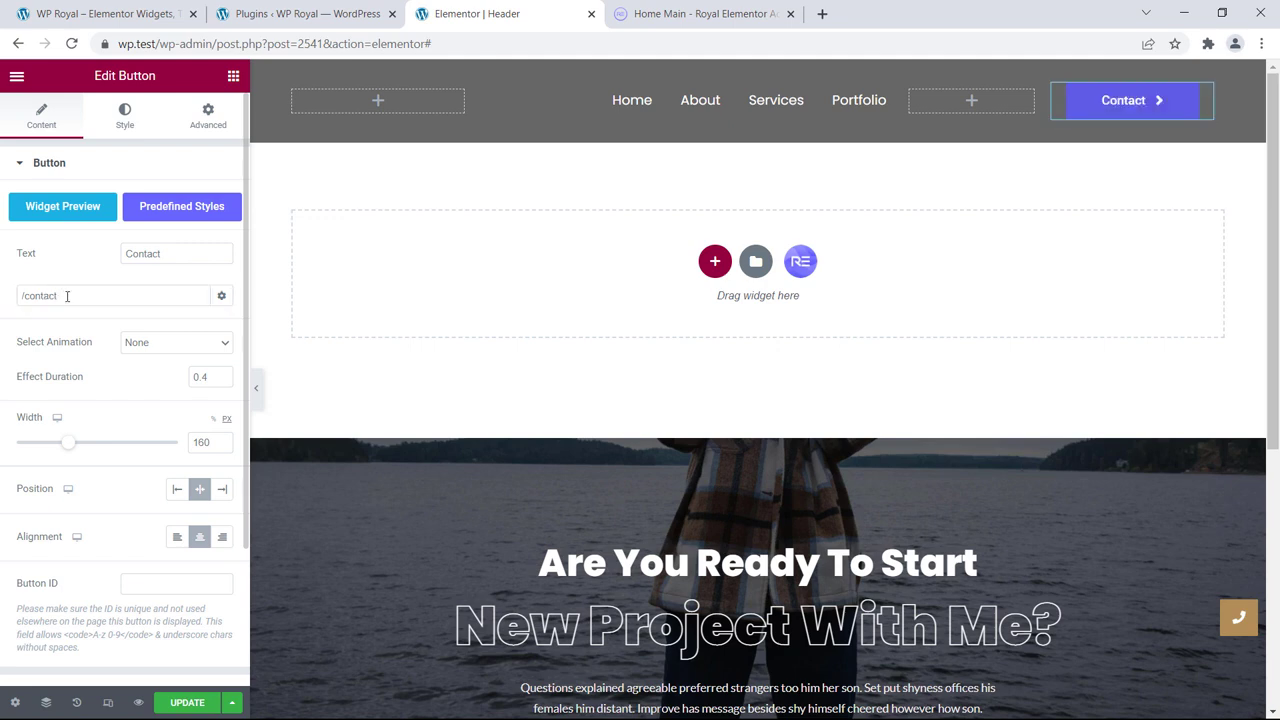
left_click_drag(68, 295, 8, 301)
left_click(84, 274)
Give the Contact button a Classic background in colour #BA935B for its normal state.
left_click(123, 120)
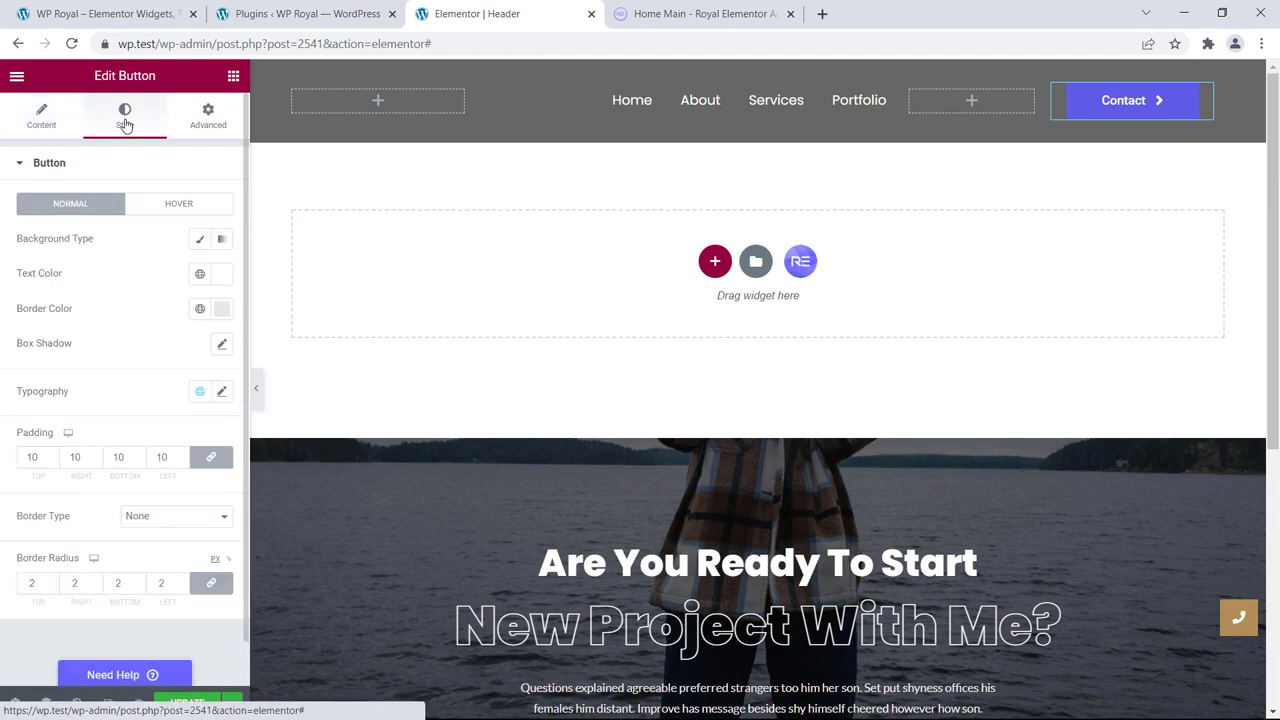
left_click(199, 239)
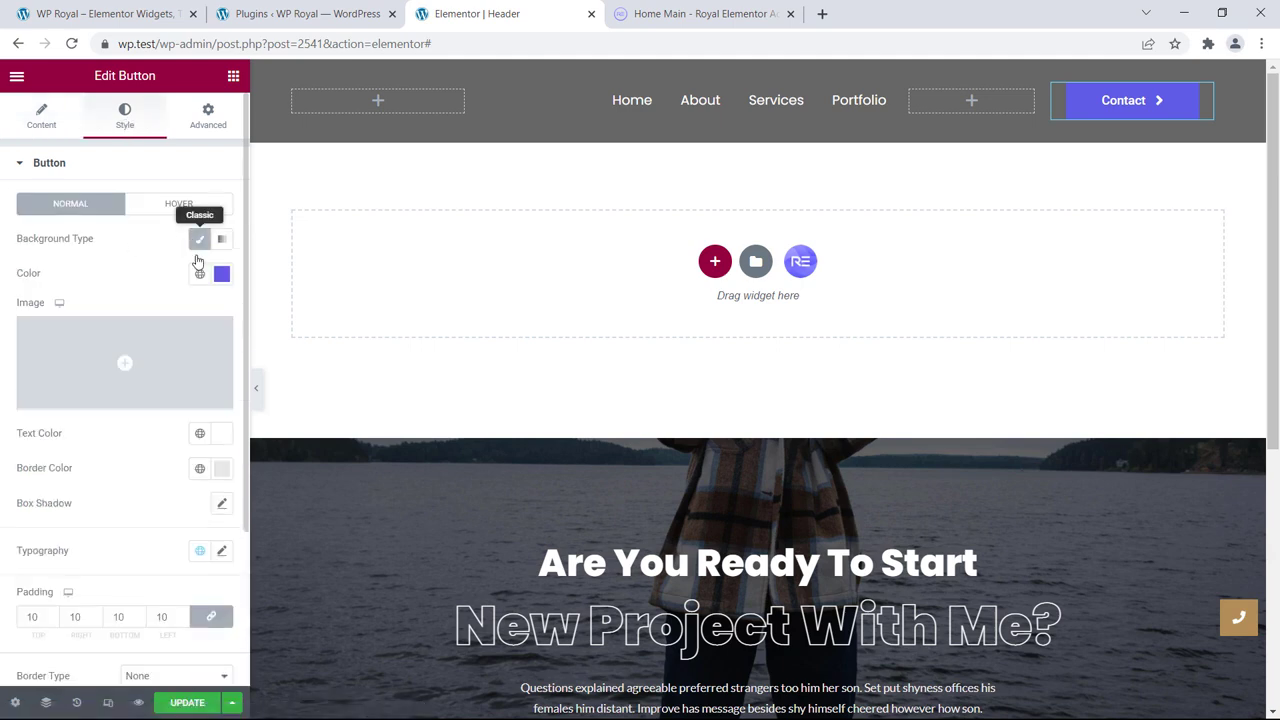
left_click(221, 275)
key("ctrl+v")
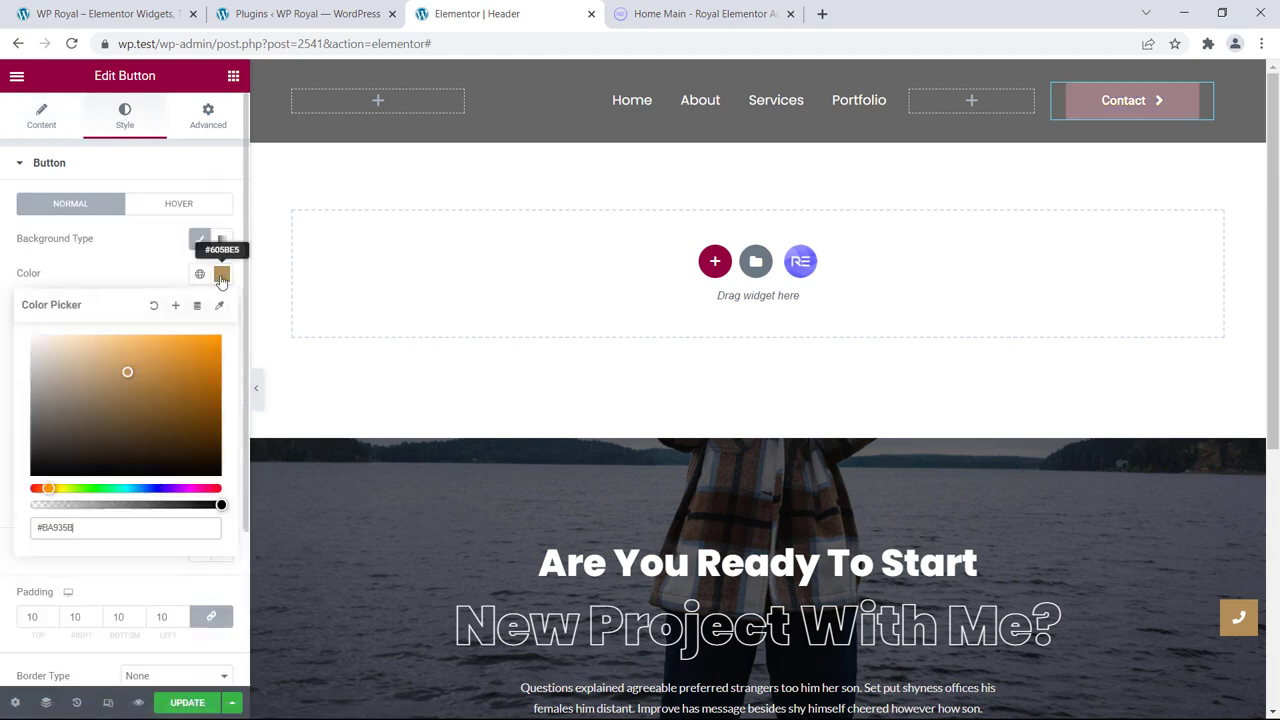
left_click(150, 268)
Give the Contact button a Classic background in colour #A1783E for its hover state.
left_click(172, 207)
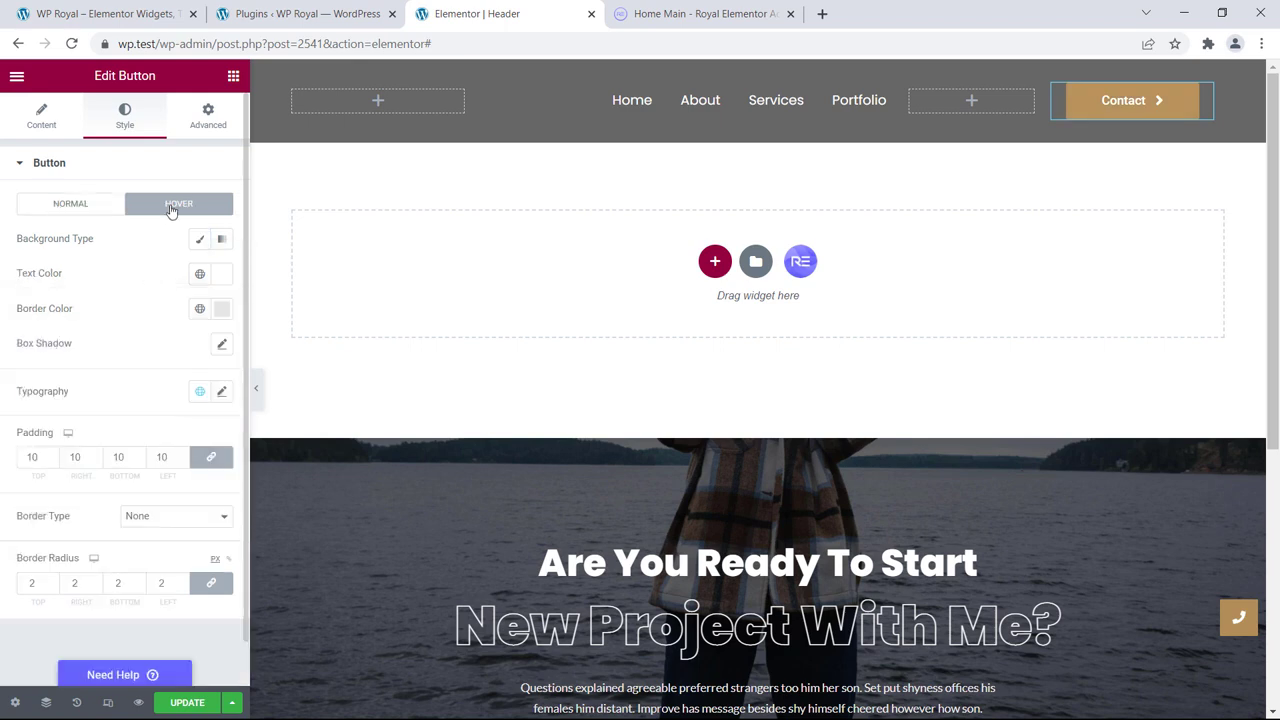
left_click(201, 240)
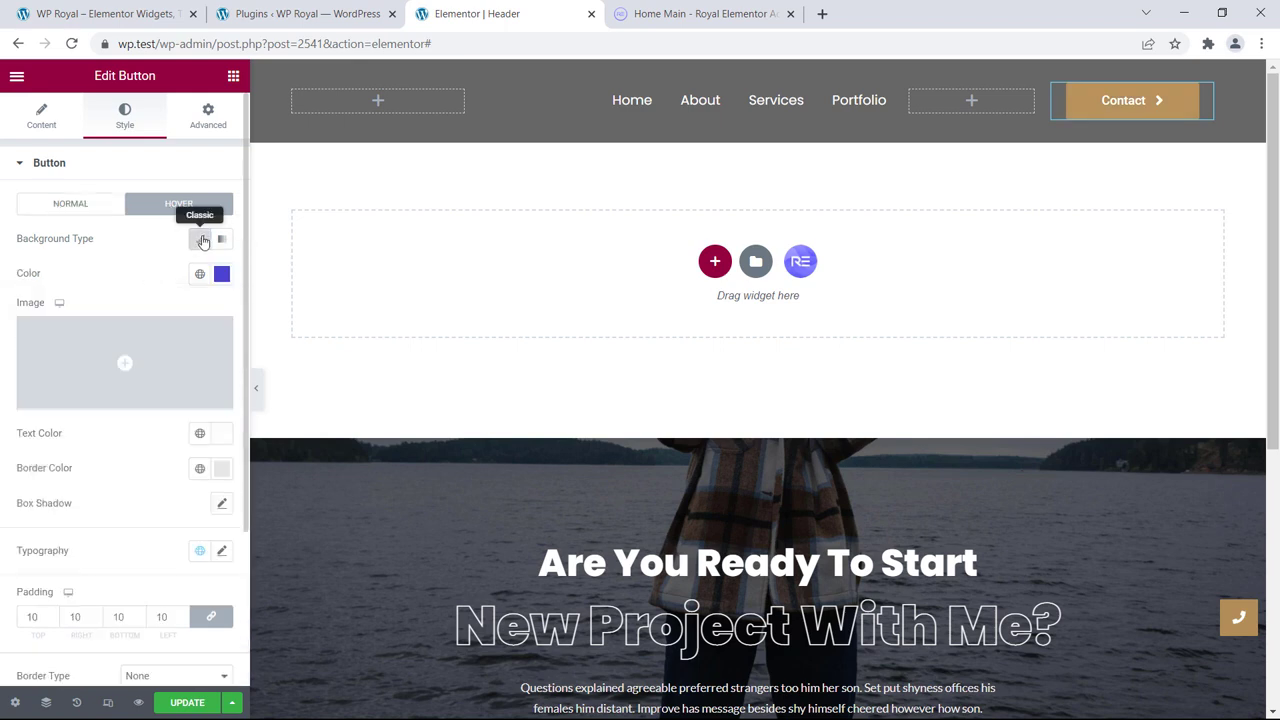
left_click(221, 275)
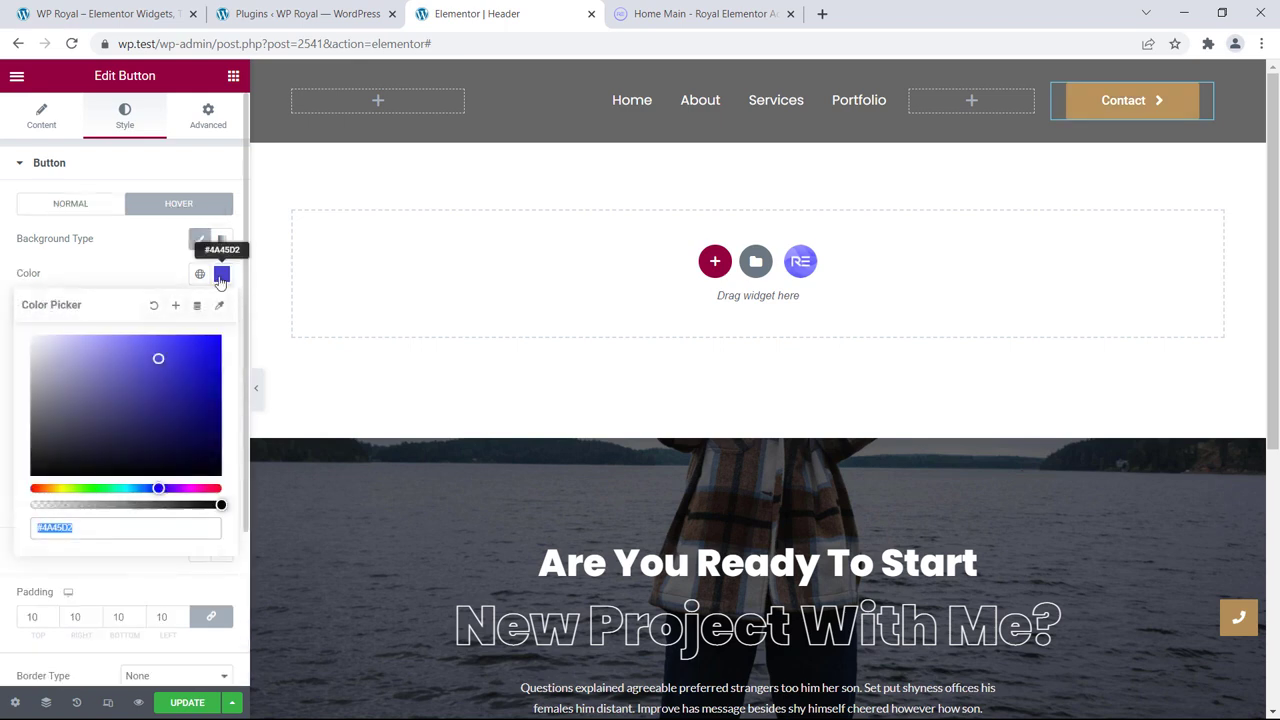
type("#A1783E")
left_click(136, 263)
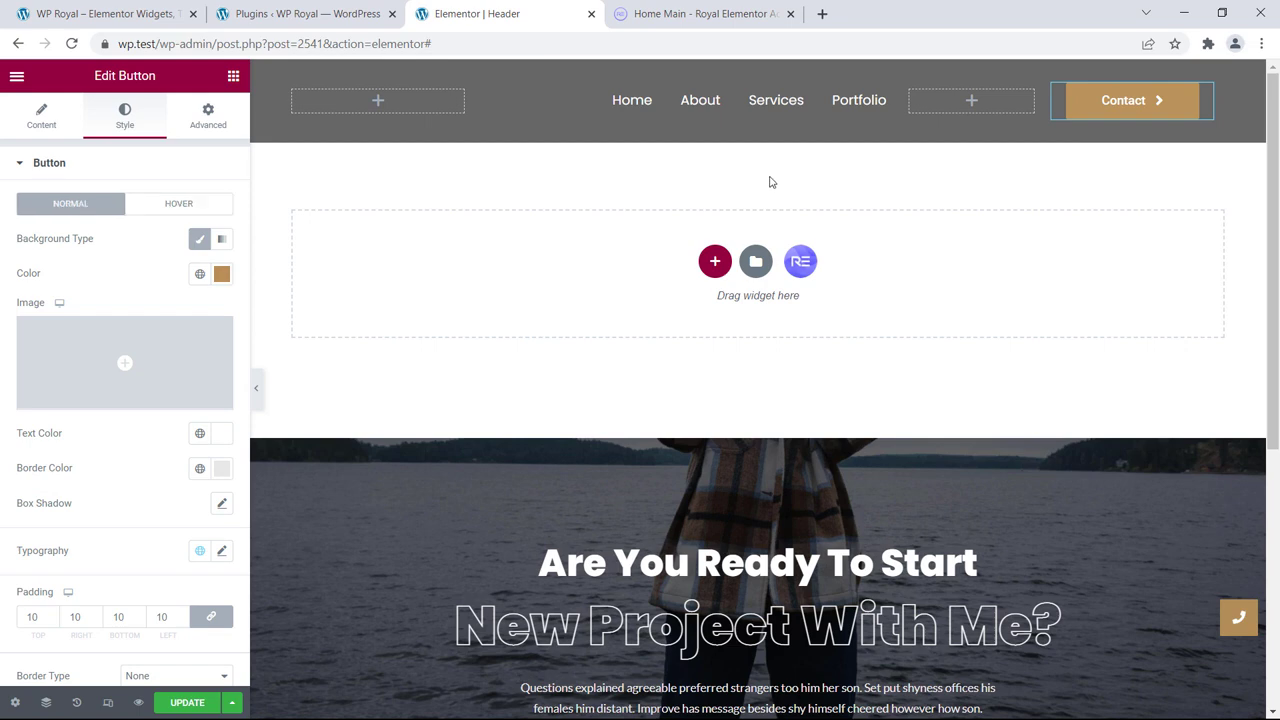
Add the Icon widget to the header's third column and replace its star with the round Facebook icon.
left_click(971, 104)
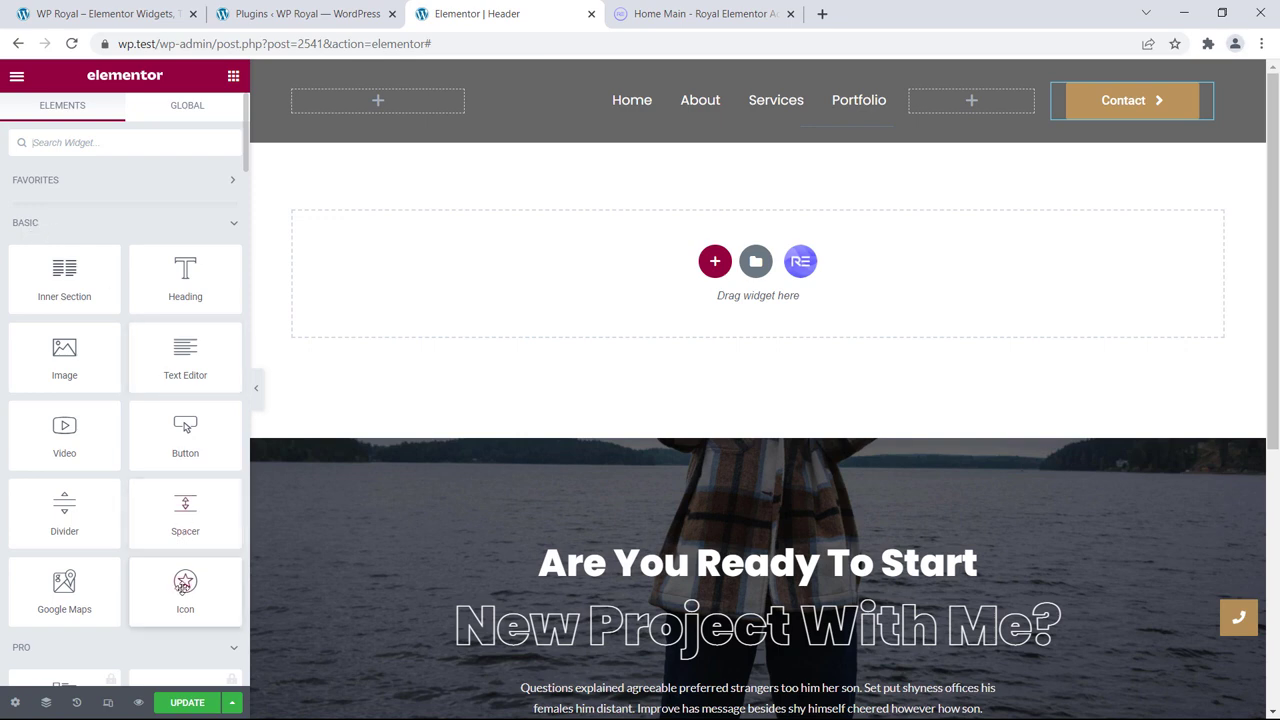
left_click_drag(175, 592, 975, 103)
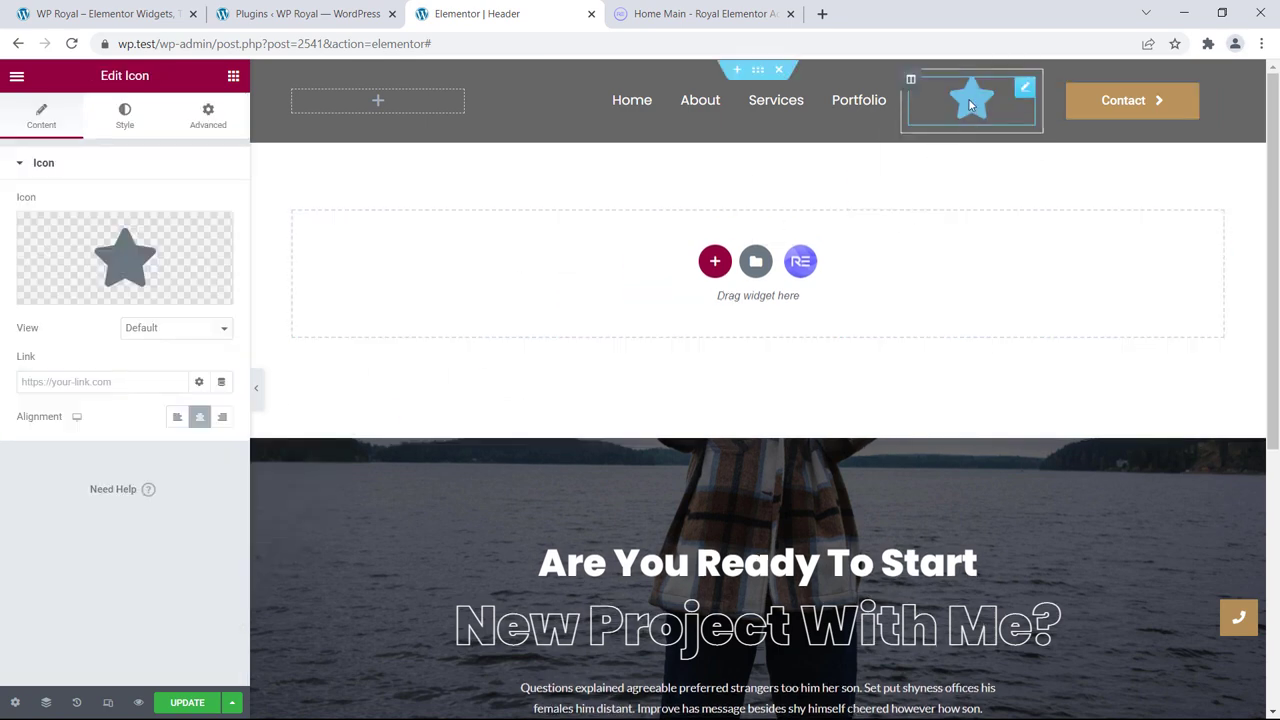
mouse_move(90, 256)
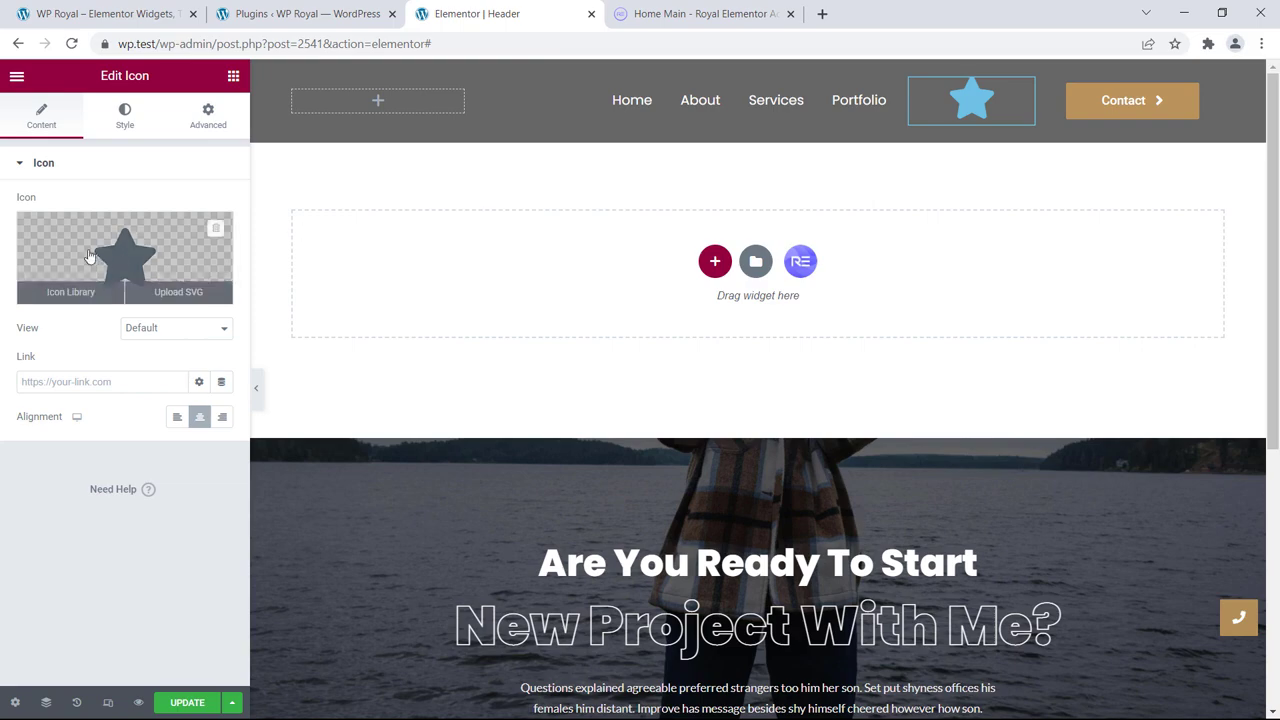
left_click(52, 291)
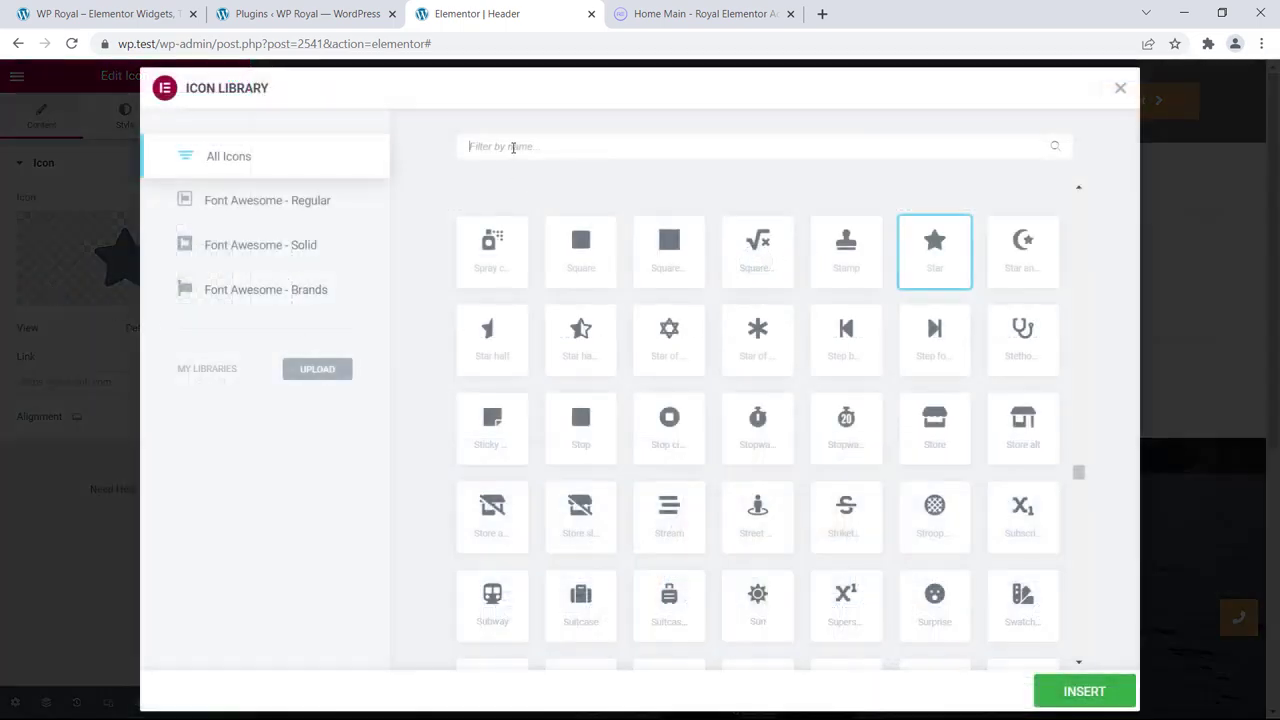
left_click(512, 147)
type("face")
left_click(494, 242)
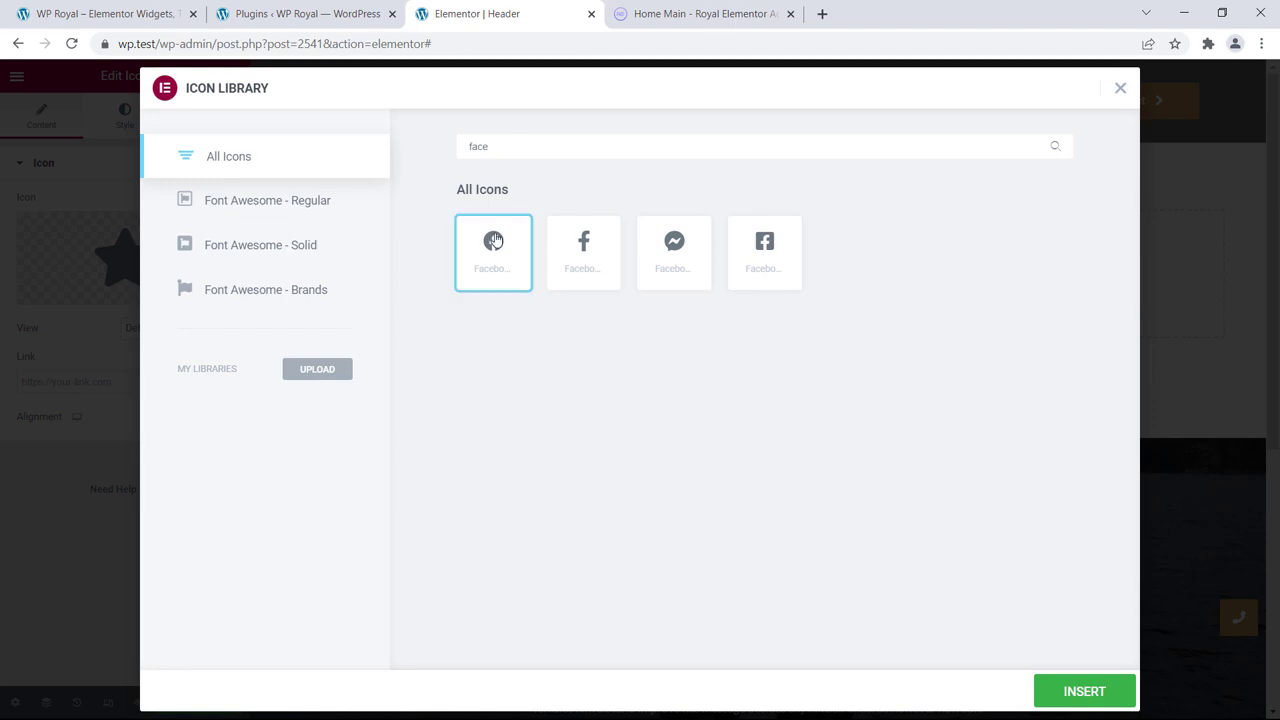
left_click(1100, 676)
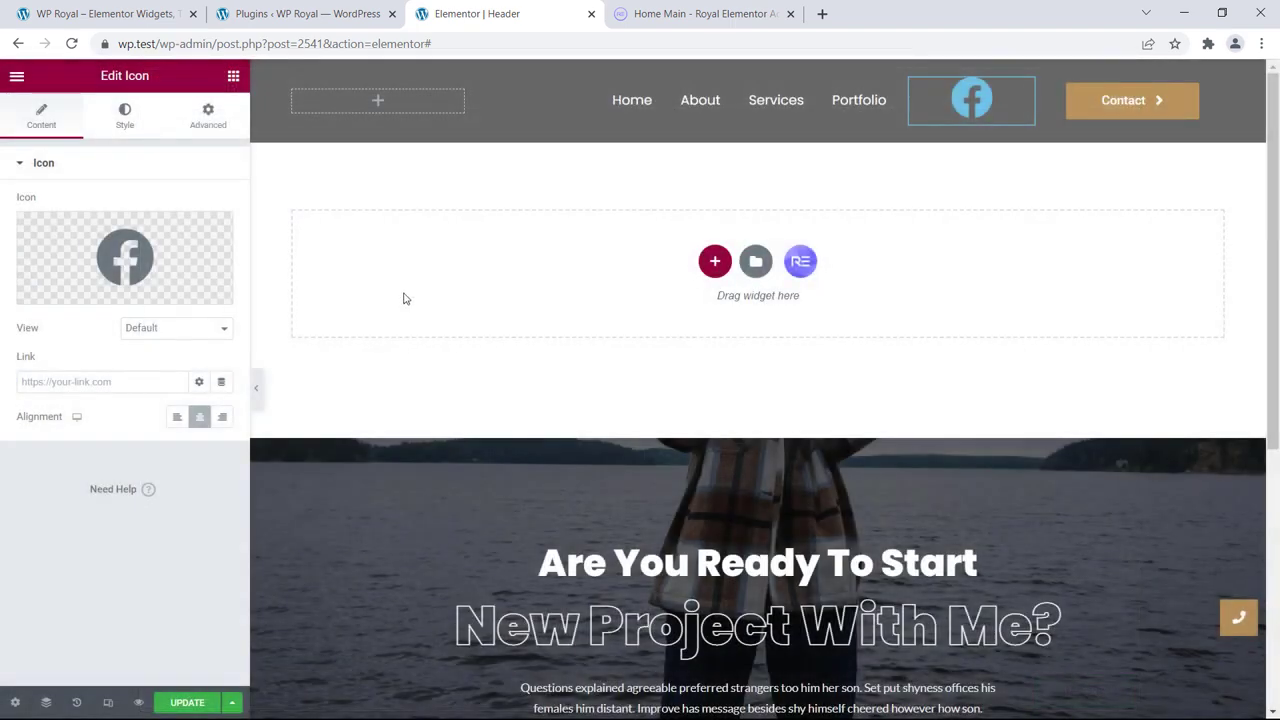
left_click(85, 381)
type("https://facebook.com")
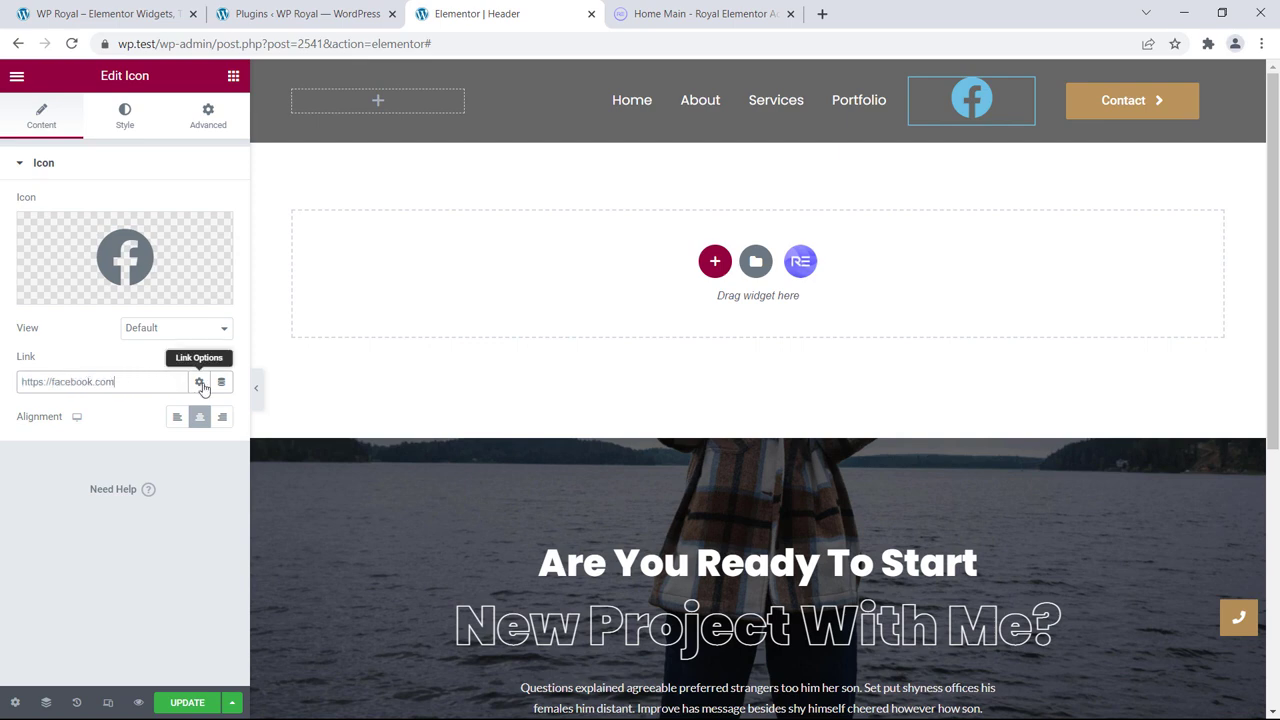
left_click(199, 381)
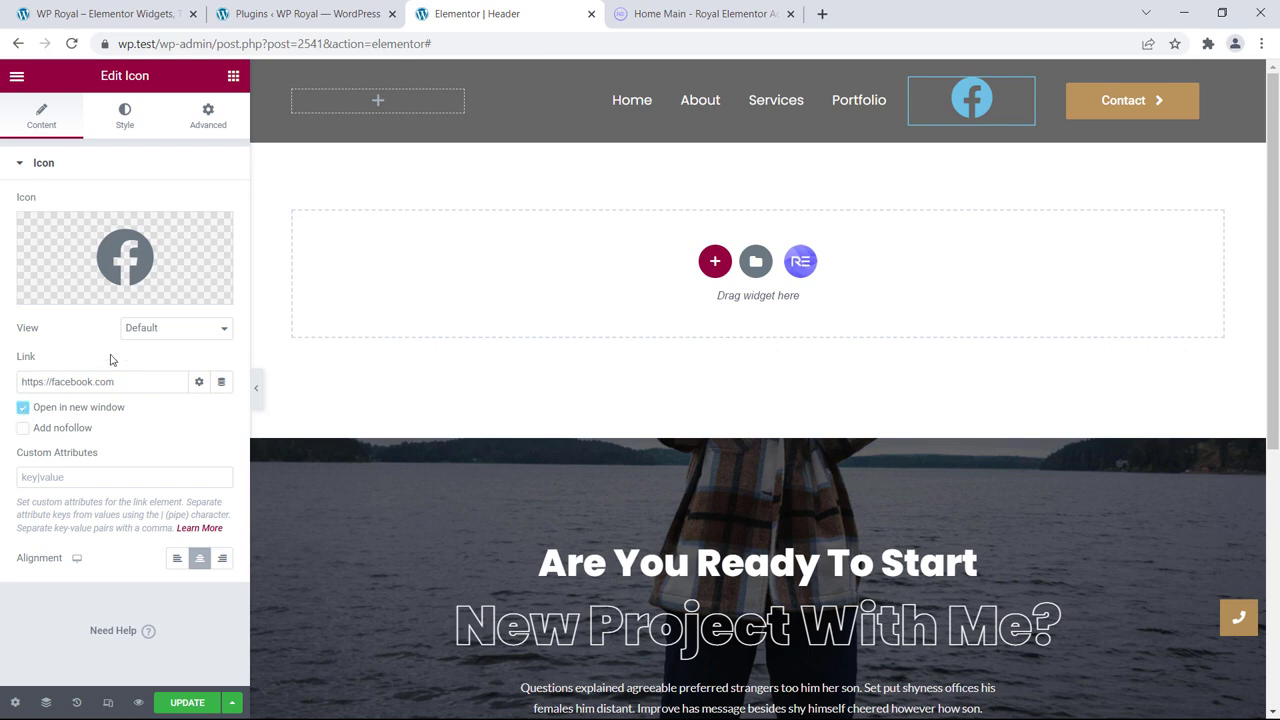
Set the Facebook icon's normal primary colour to white, #FFFFFF.
left_click(124, 117)
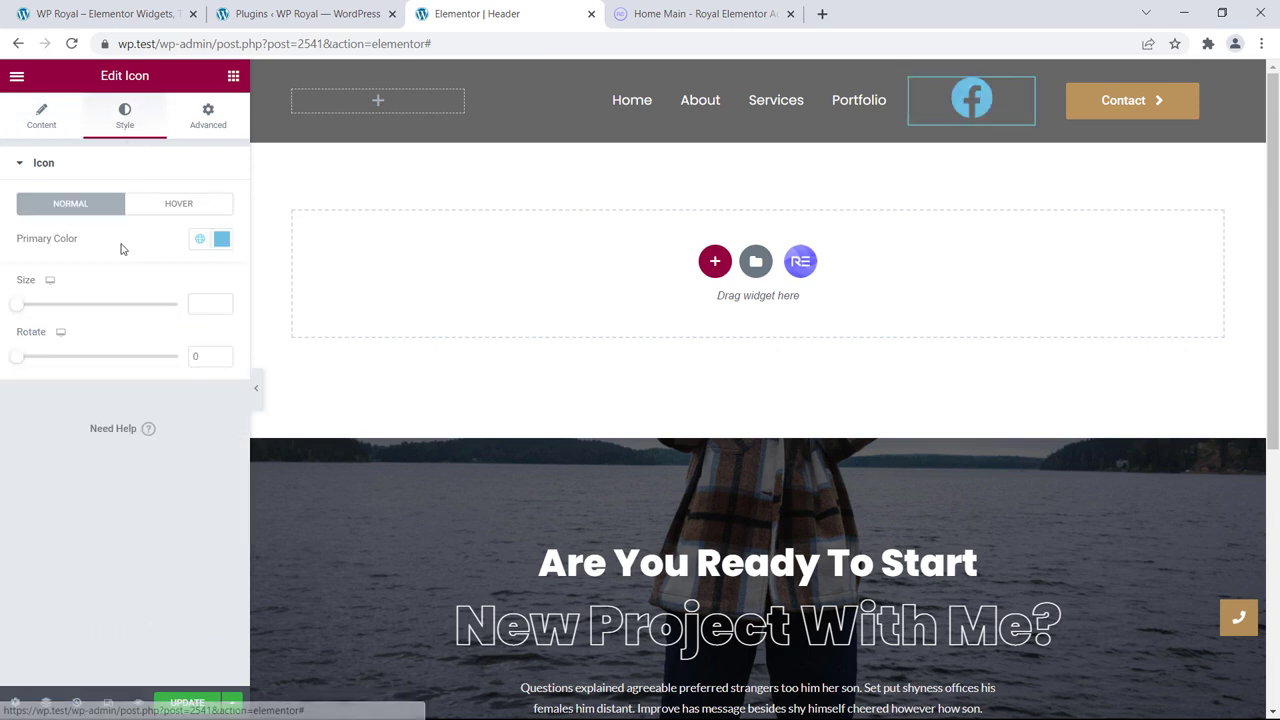
left_click(222, 238)
left_click_drag(90, 310, 22, 296)
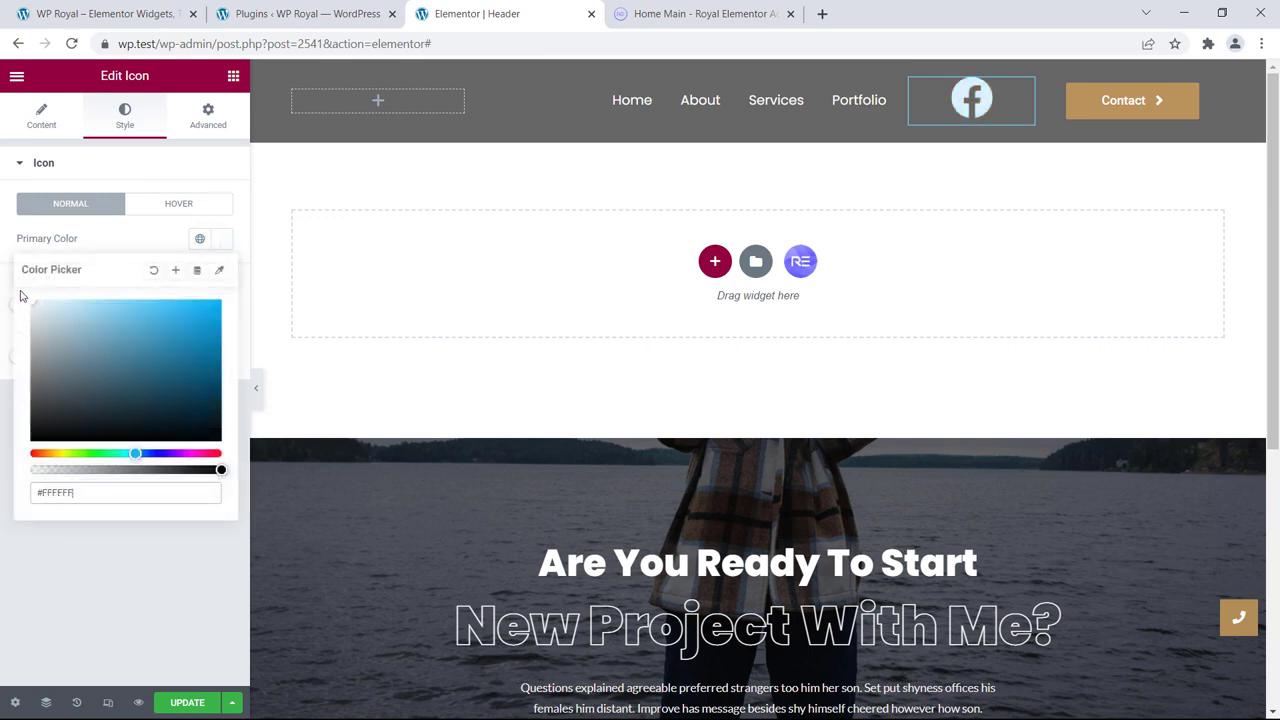
left_click(142, 240)
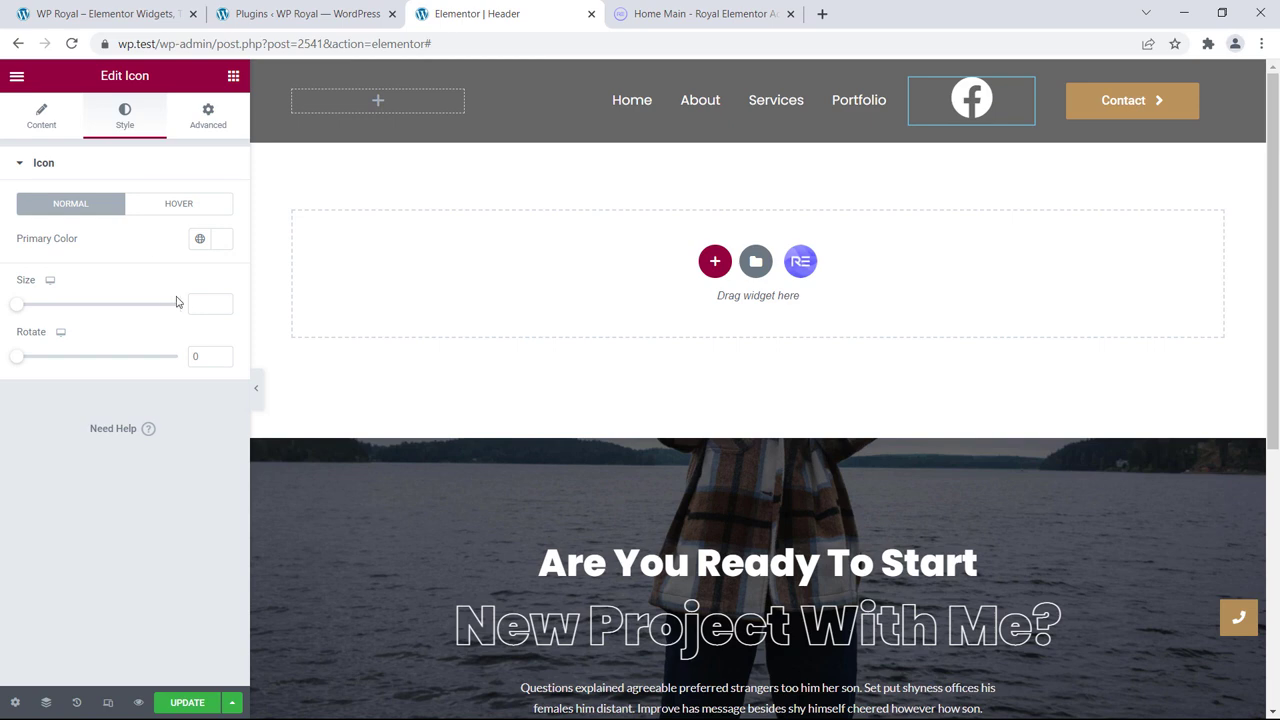
Set the Facebook icon's size to 20 and its hover primary colour to blue.
type("20")
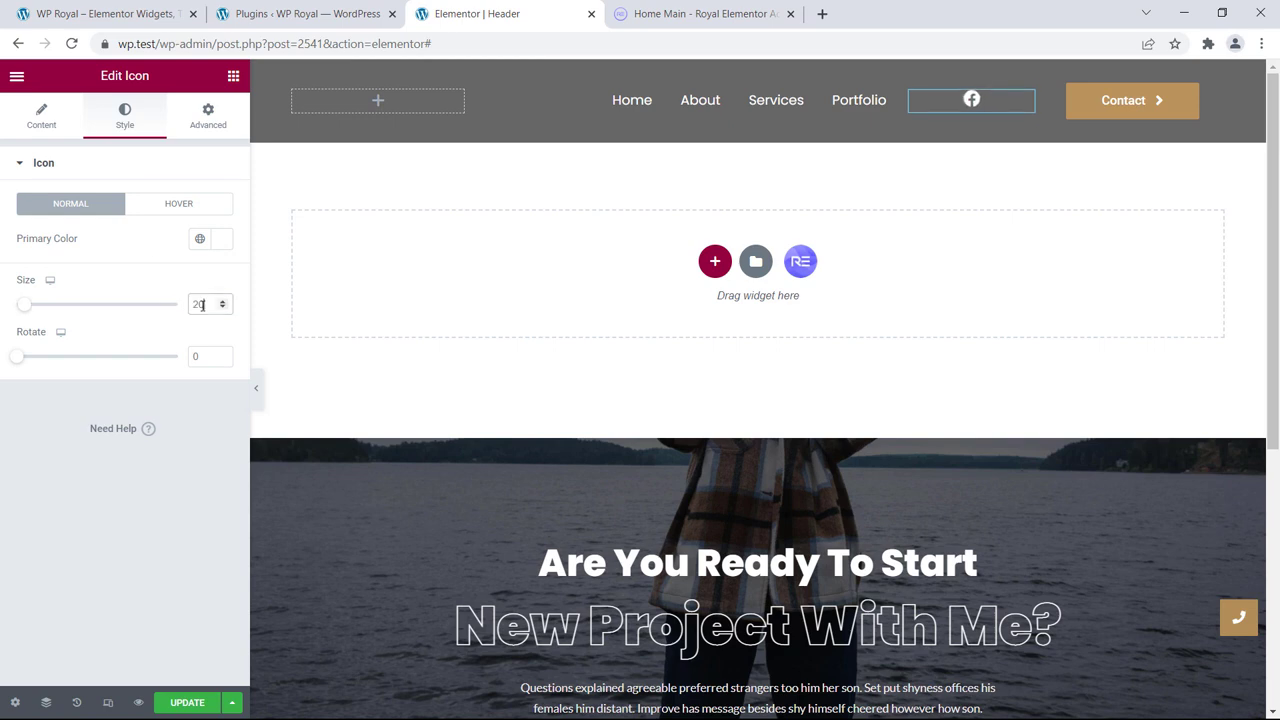
left_click(155, 238)
left_click(176, 205)
left_click(222, 242)
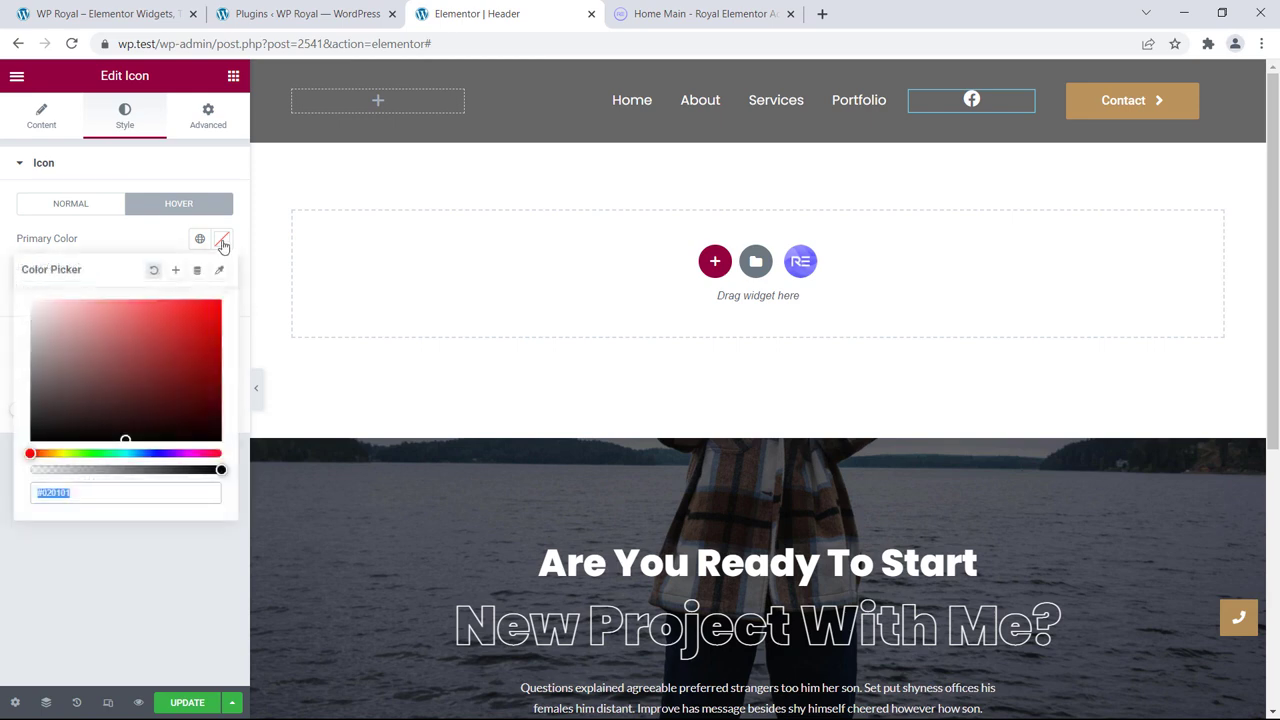
key("ctrl+v")
left_click(154, 235)
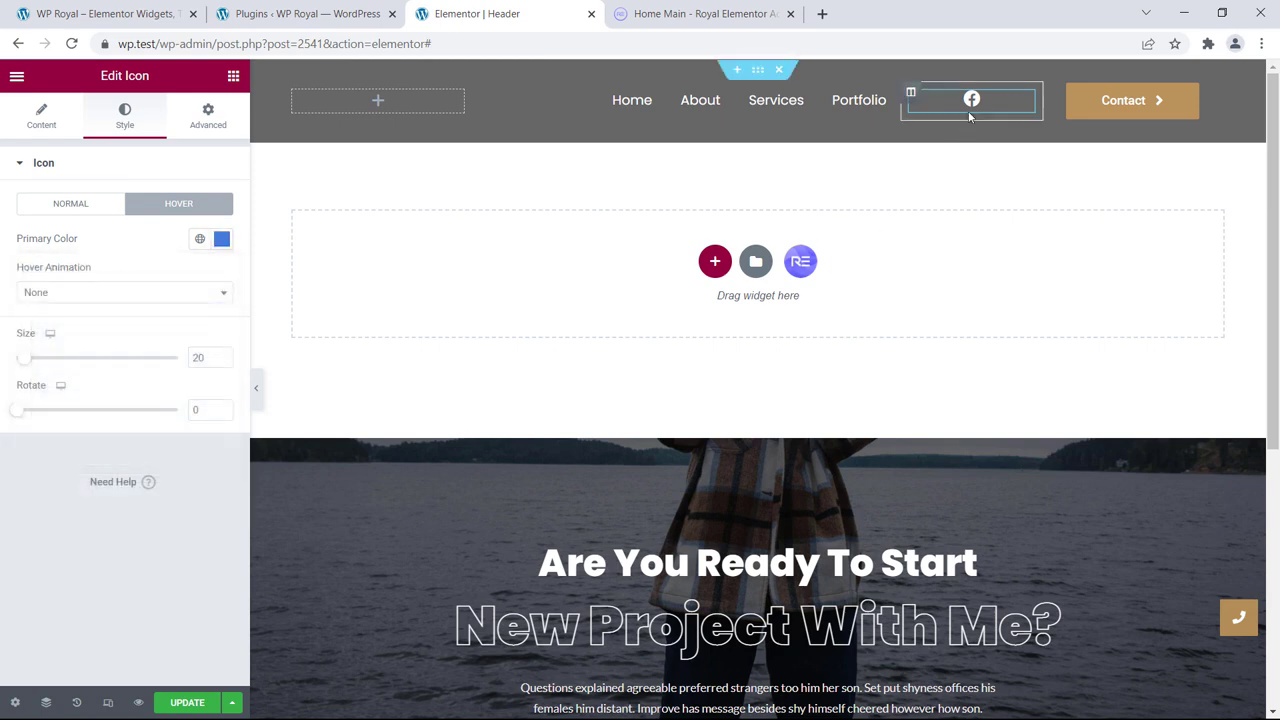
Unlink the Facebook icon's margin values and set its right margin to 20 px.
left_click(210, 116)
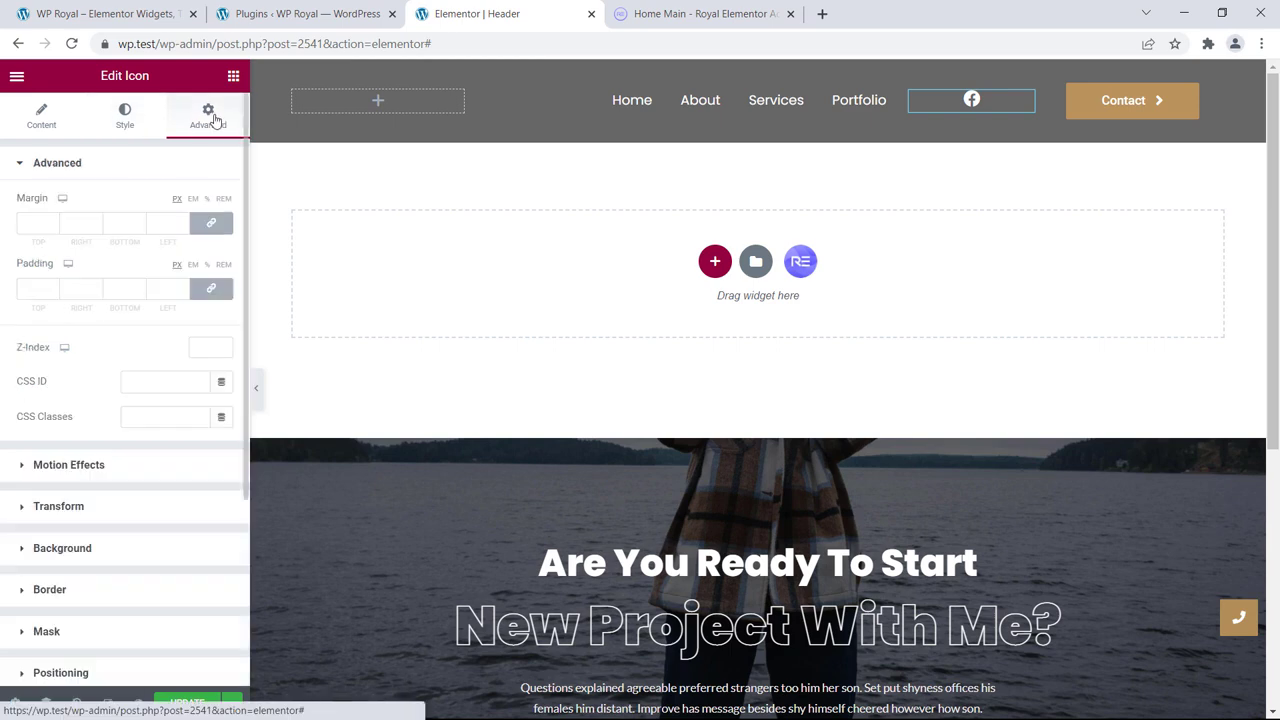
left_click(212, 226)
double_click(64, 222)
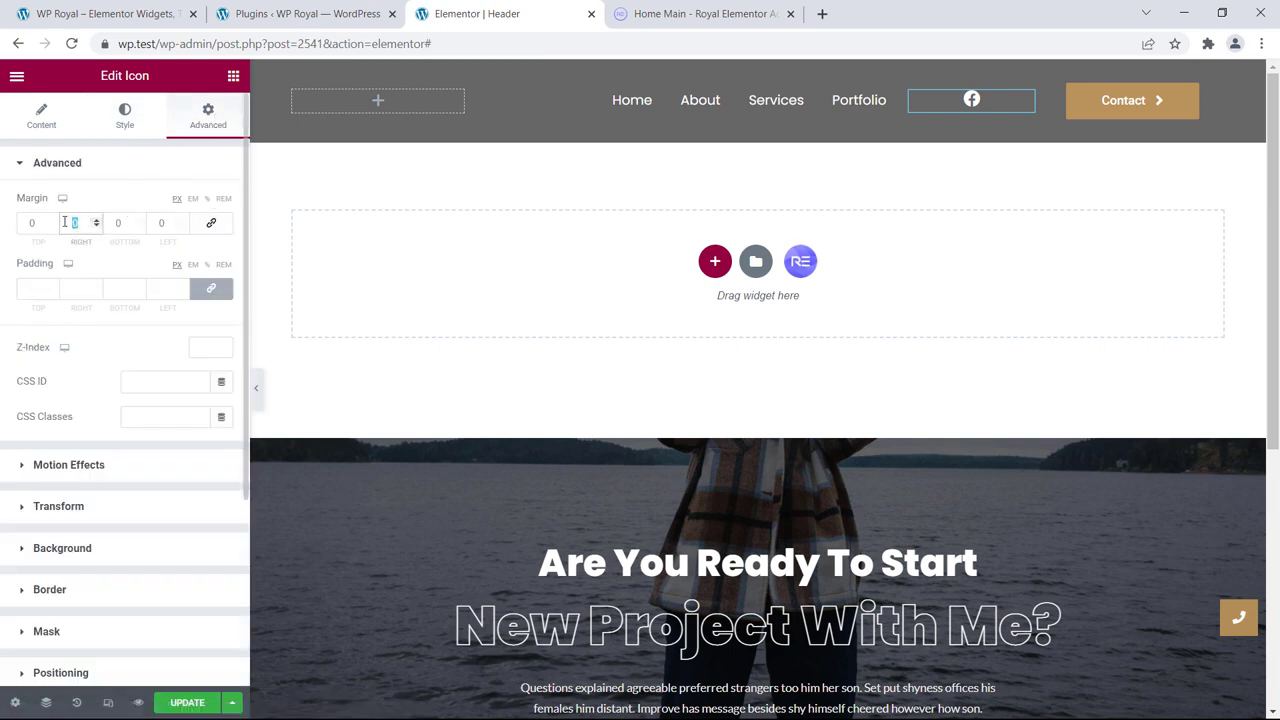
type("20")
left_click(109, 200)
Set the Facebook icon's positioning width to Inline (auto).
scroll(109, 206, "down", 3)
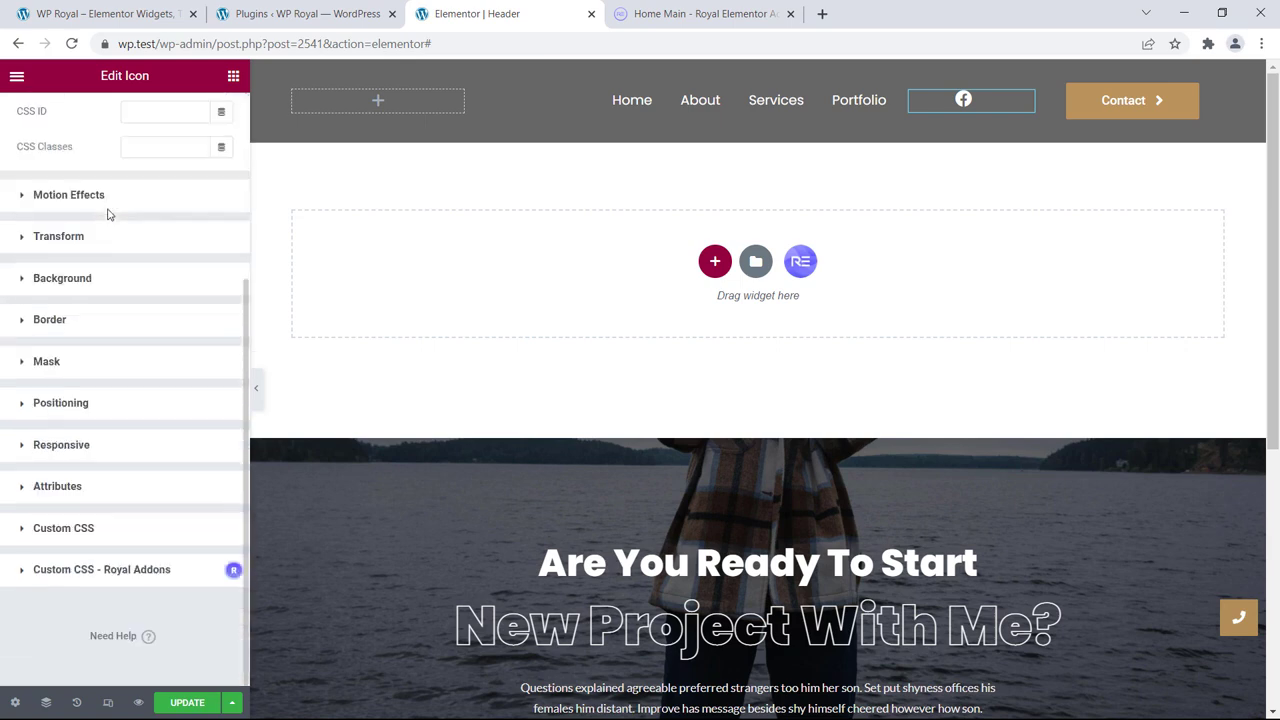
left_click(62, 403)
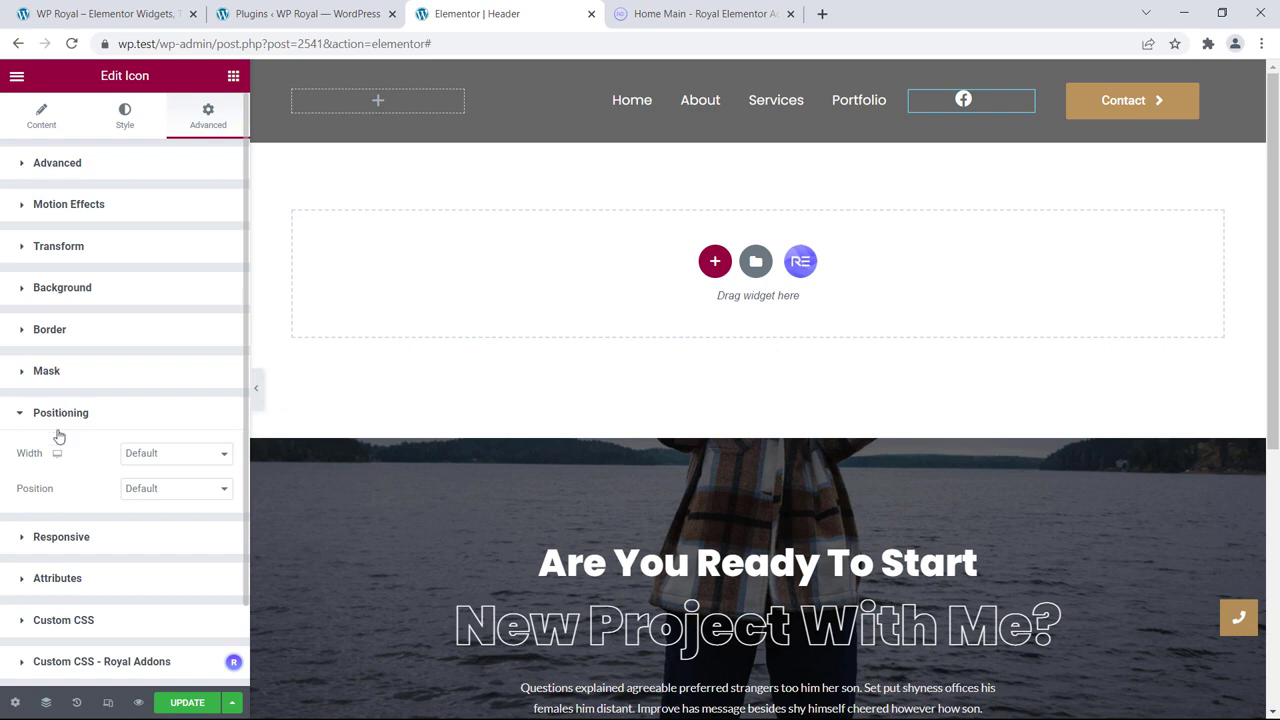
left_click(172, 453)
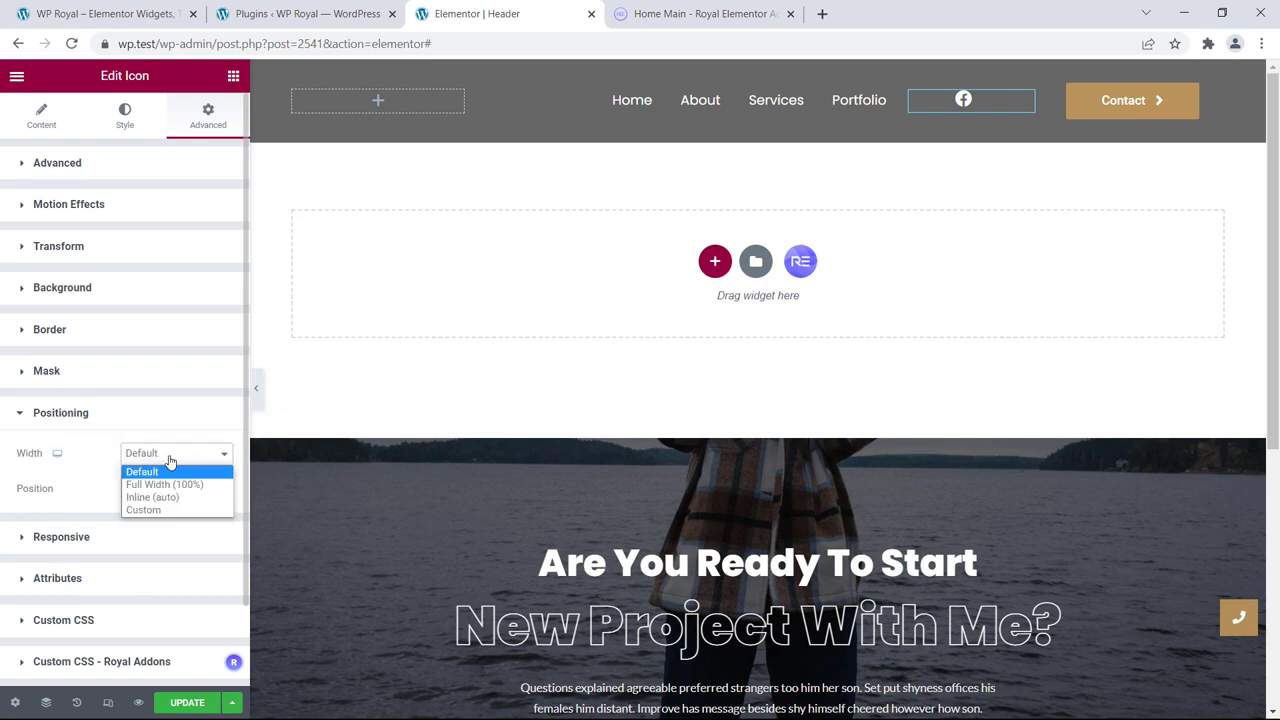
left_click(167, 497)
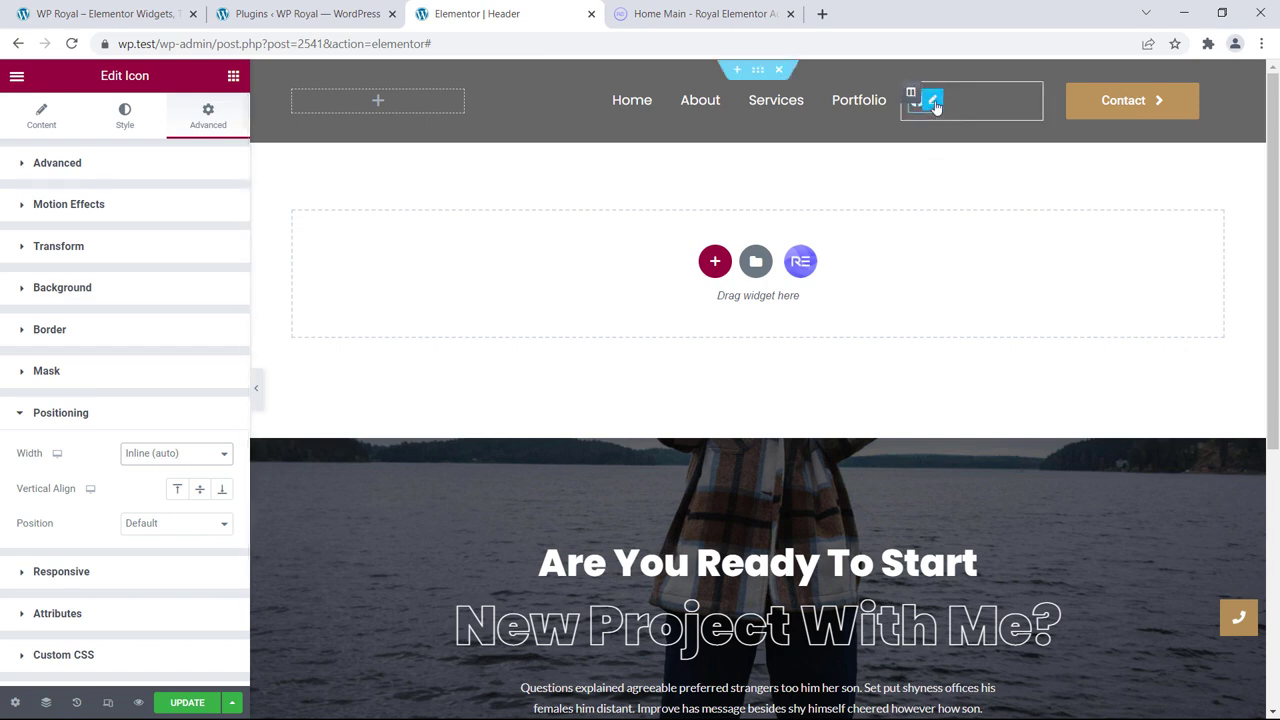
Duplicate the Facebook icon and replace the copy's icon with the plain Twitter bird from the icon library.
right_click(935, 106)
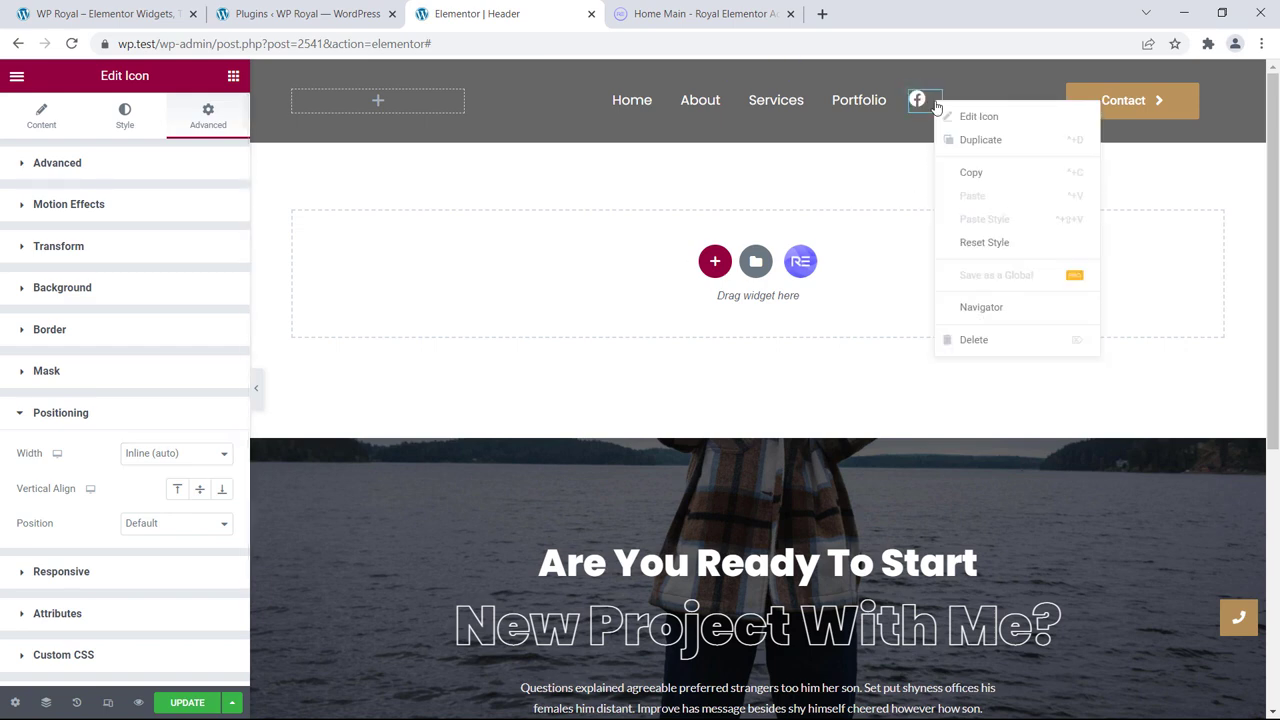
left_click(980, 140)
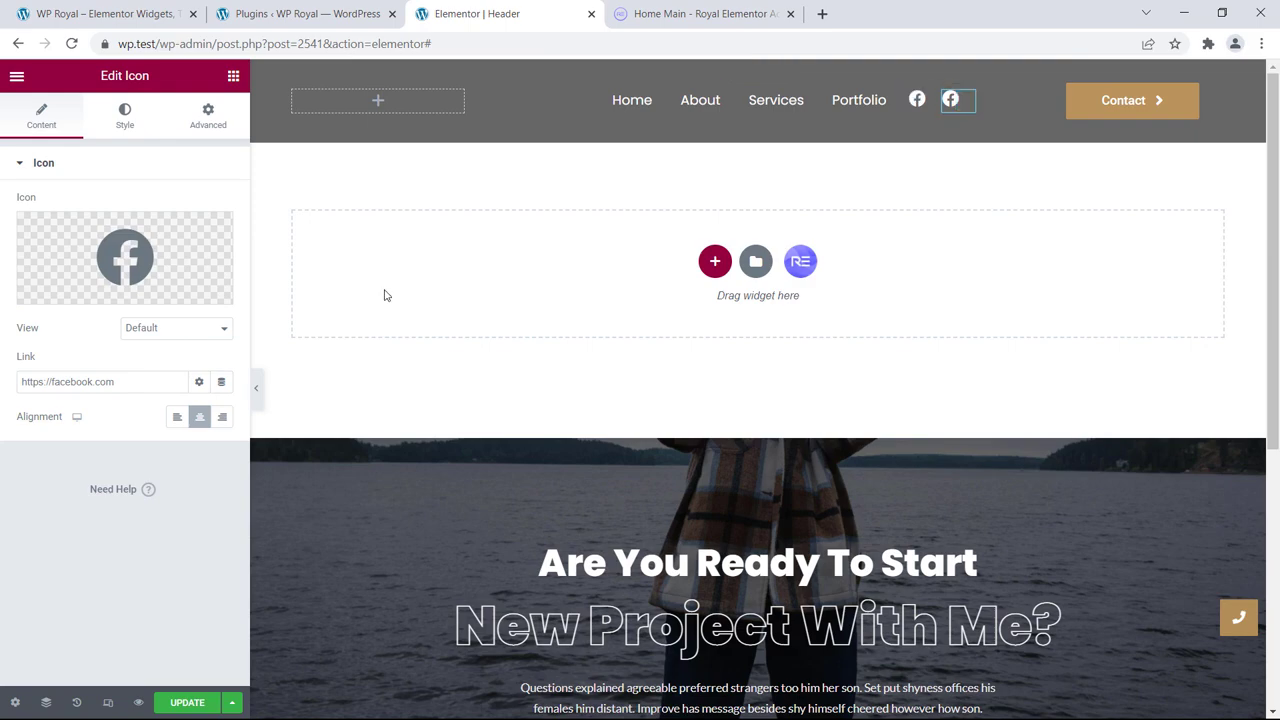
left_click(65, 293)
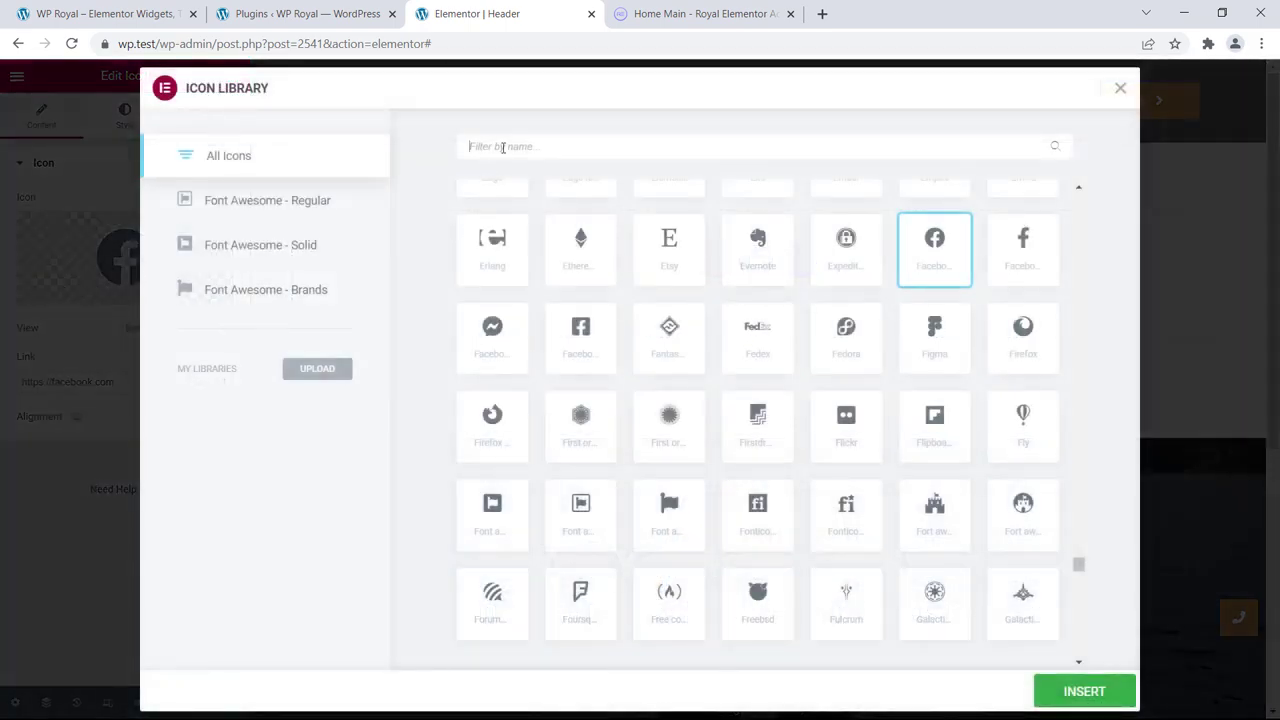
type("twi")
left_click(580, 262)
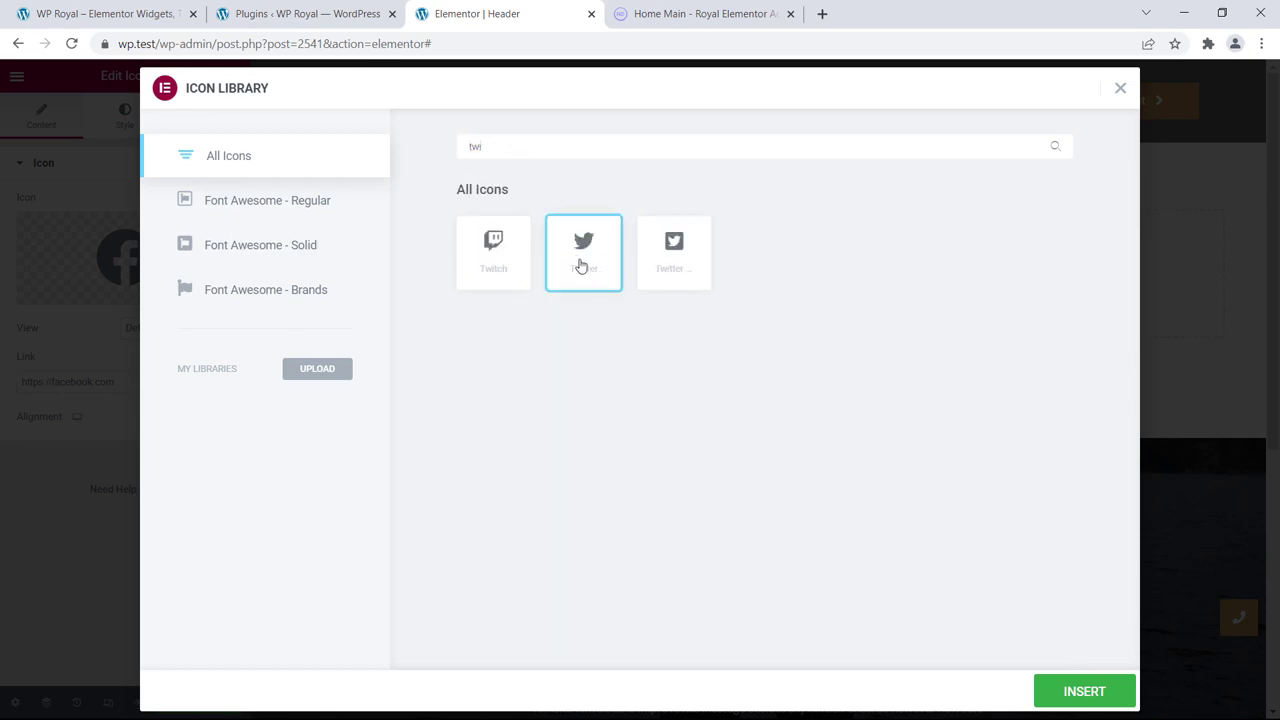
left_click(1077, 692)
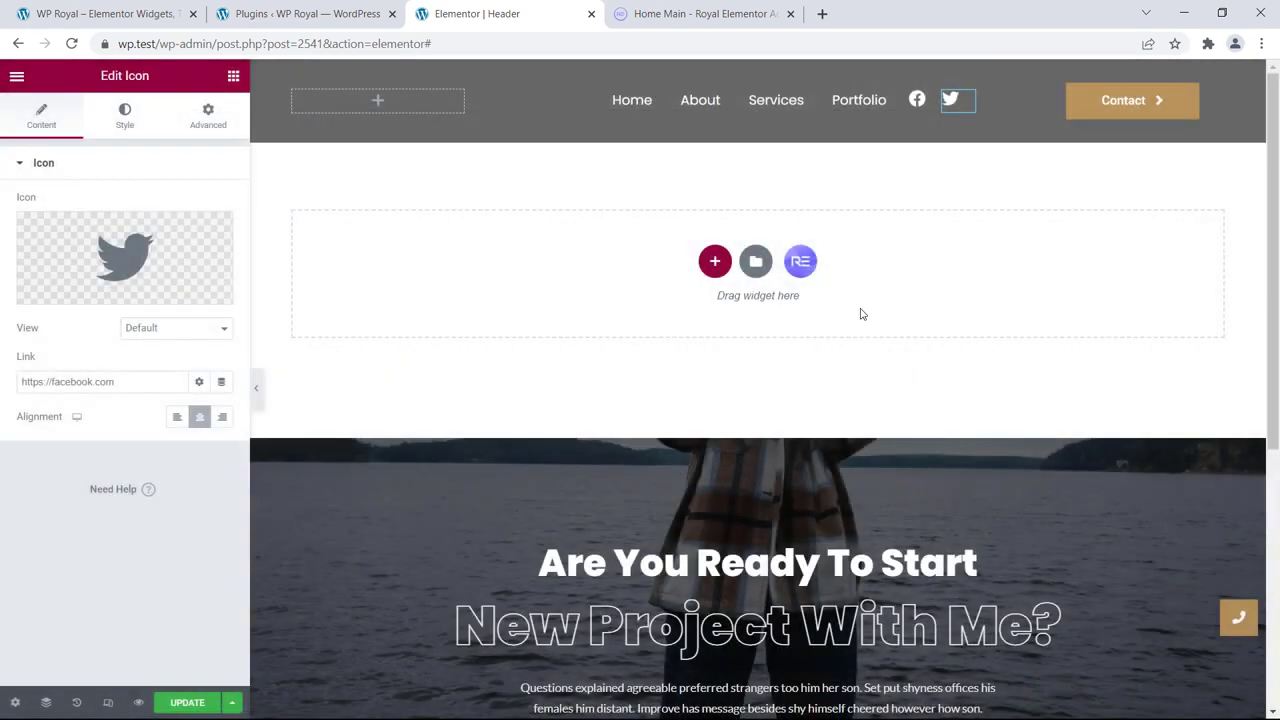
left_click_drag(131, 381, 124, 354)
type("https://twitter.com")
left_click(86, 352)
Set the Twitter icon's hover primary colour to #3EAFE3.
left_click(124, 118)
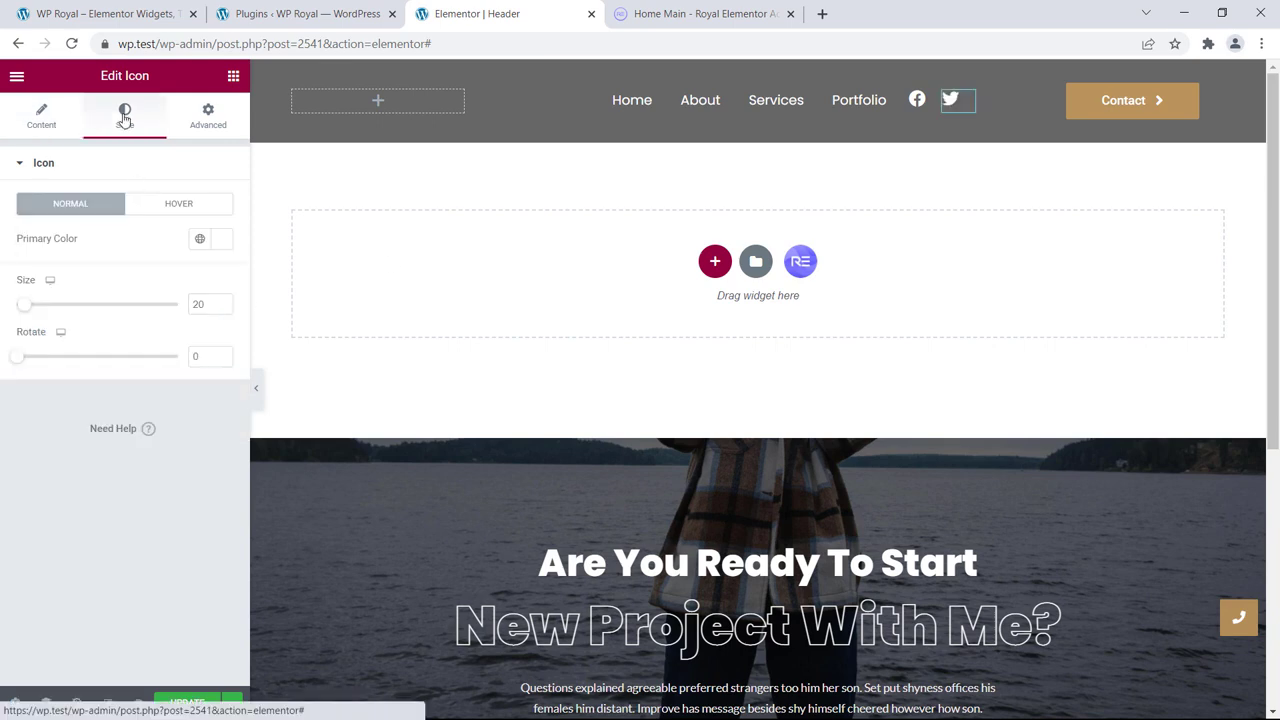
left_click(172, 206)
left_click(222, 240)
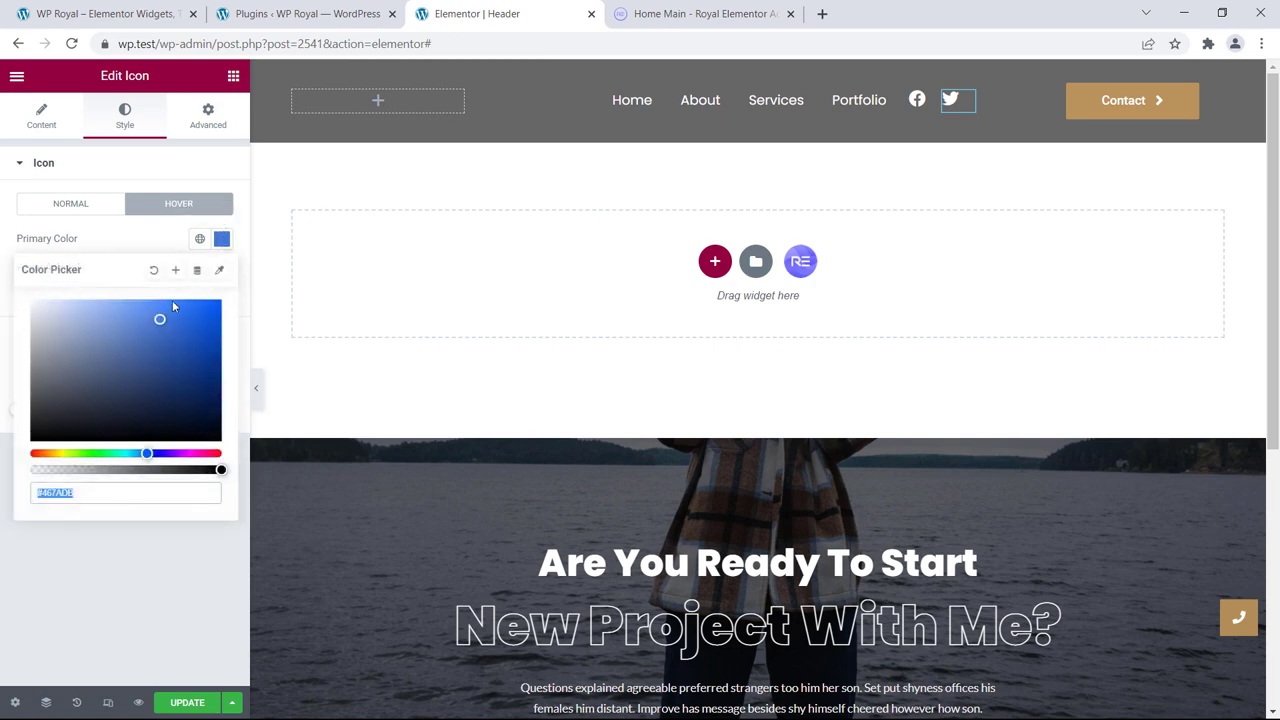
type("#3EAFE3")
left_click(137, 238)
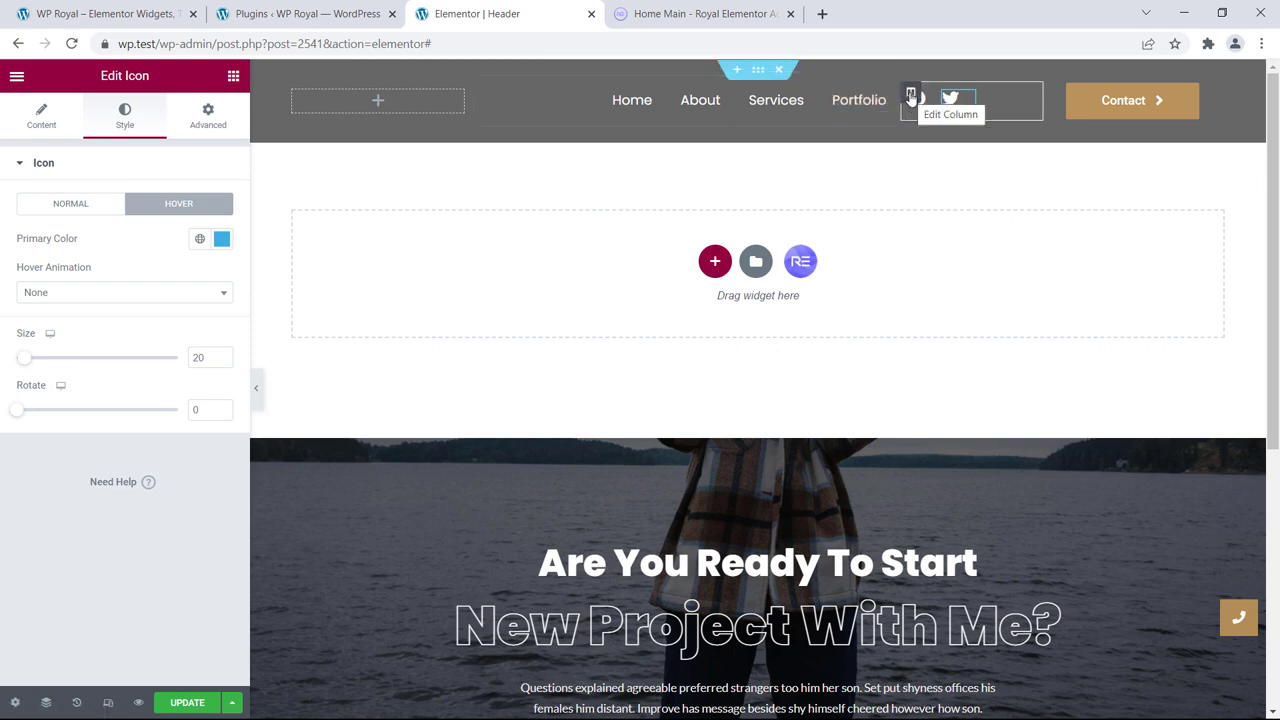
Set the horizontal alignment of the social icons' column to Center.
left_click(911, 96)
left_click(175, 272)
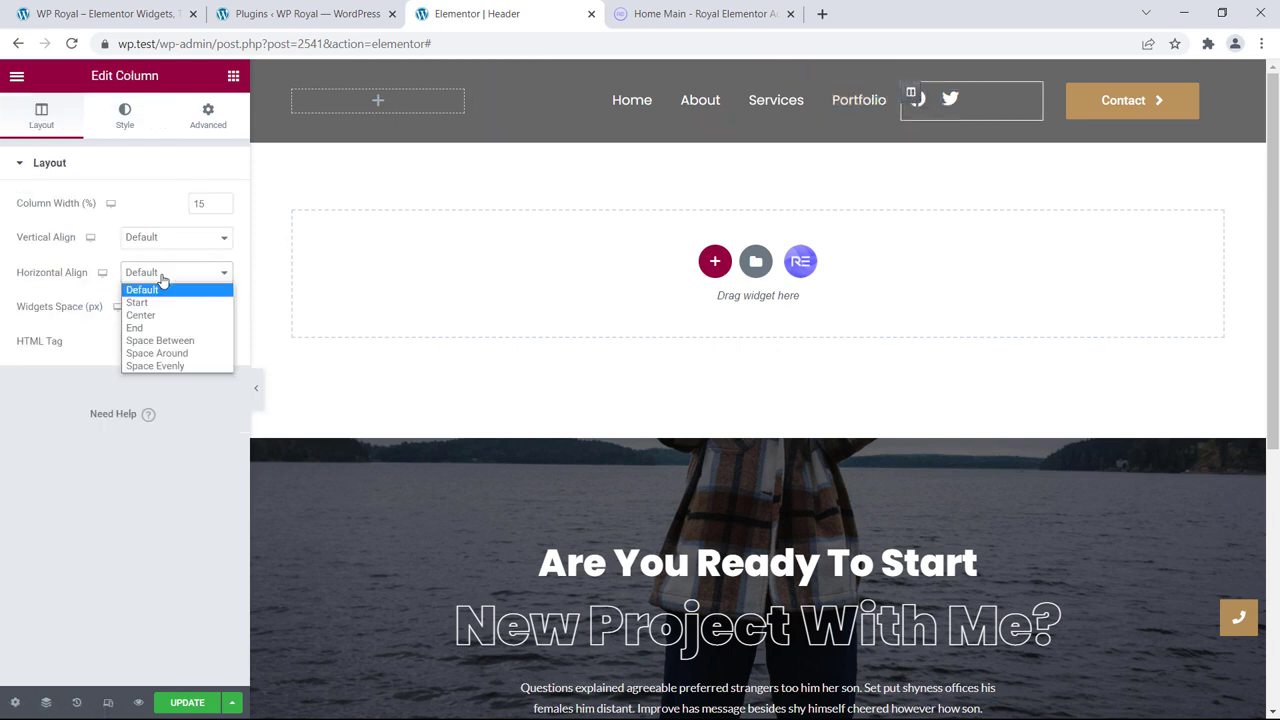
left_click(165, 314)
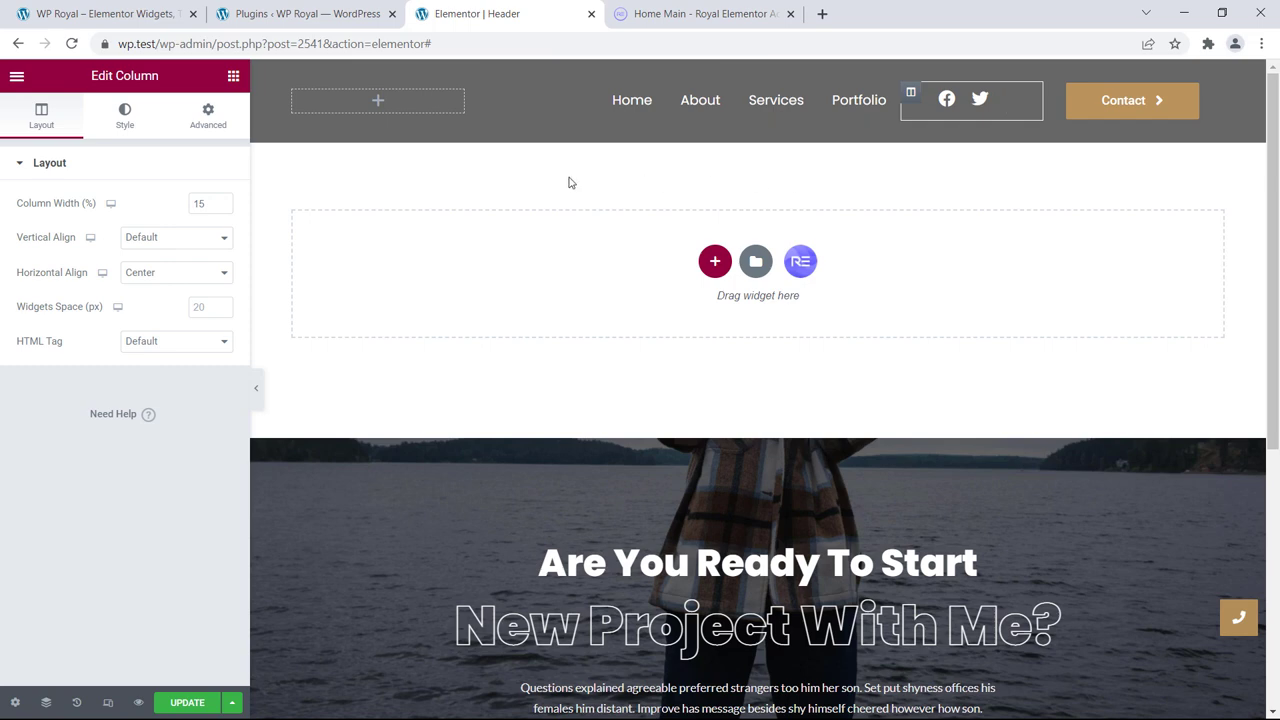
Add the Royal Addons Logo widget to the header's empty first column.
left_click(380, 102)
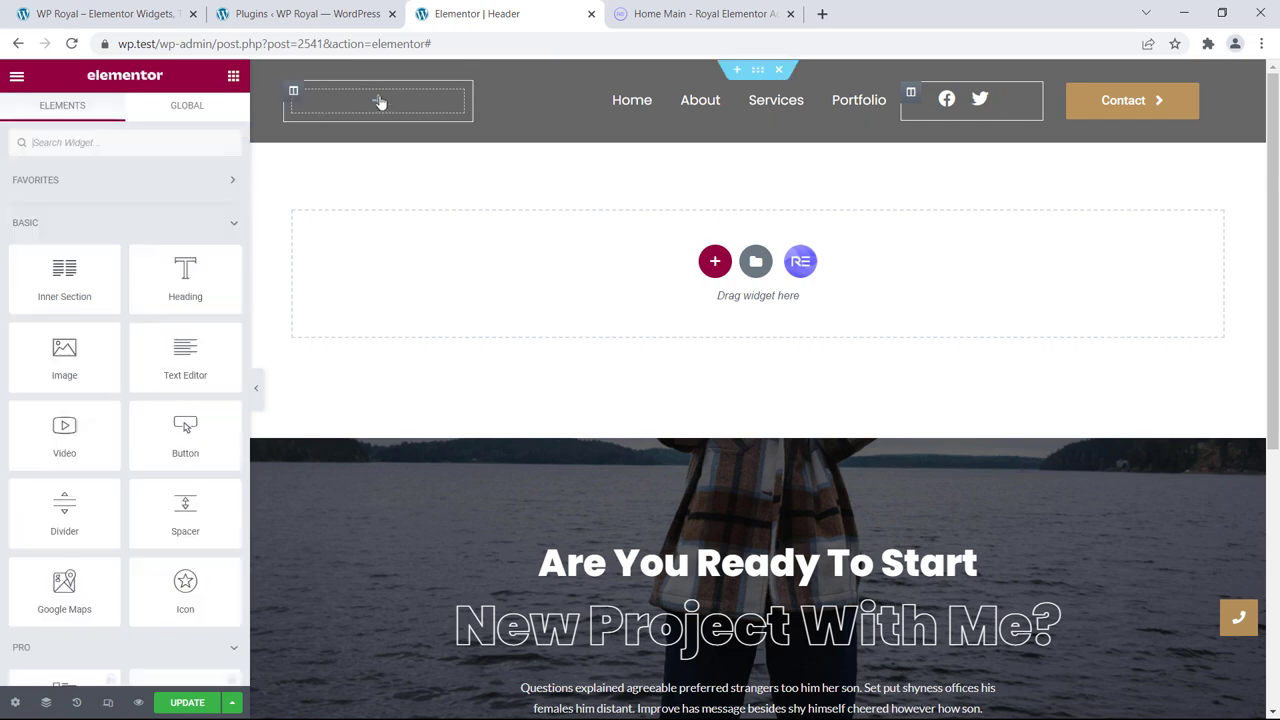
scroll(130, 334, "down", 20)
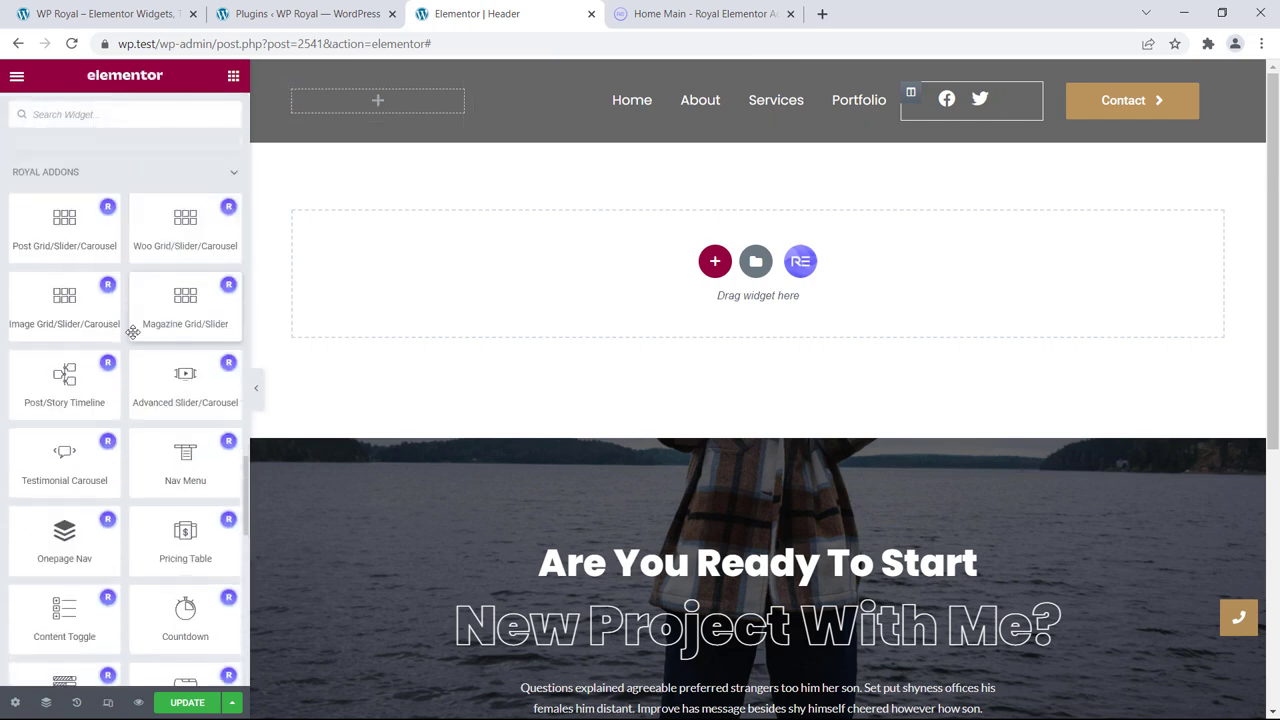
scroll(136, 332, "down", 6)
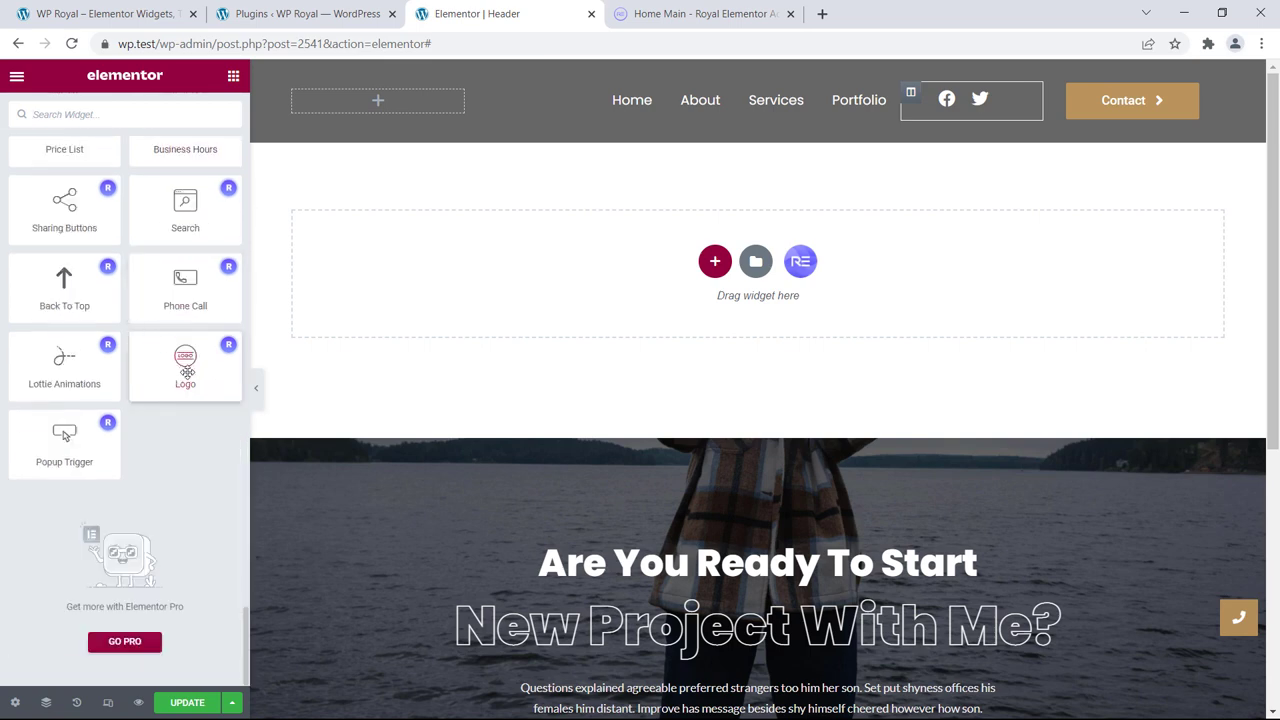
left_click_drag(184, 370, 380, 108)
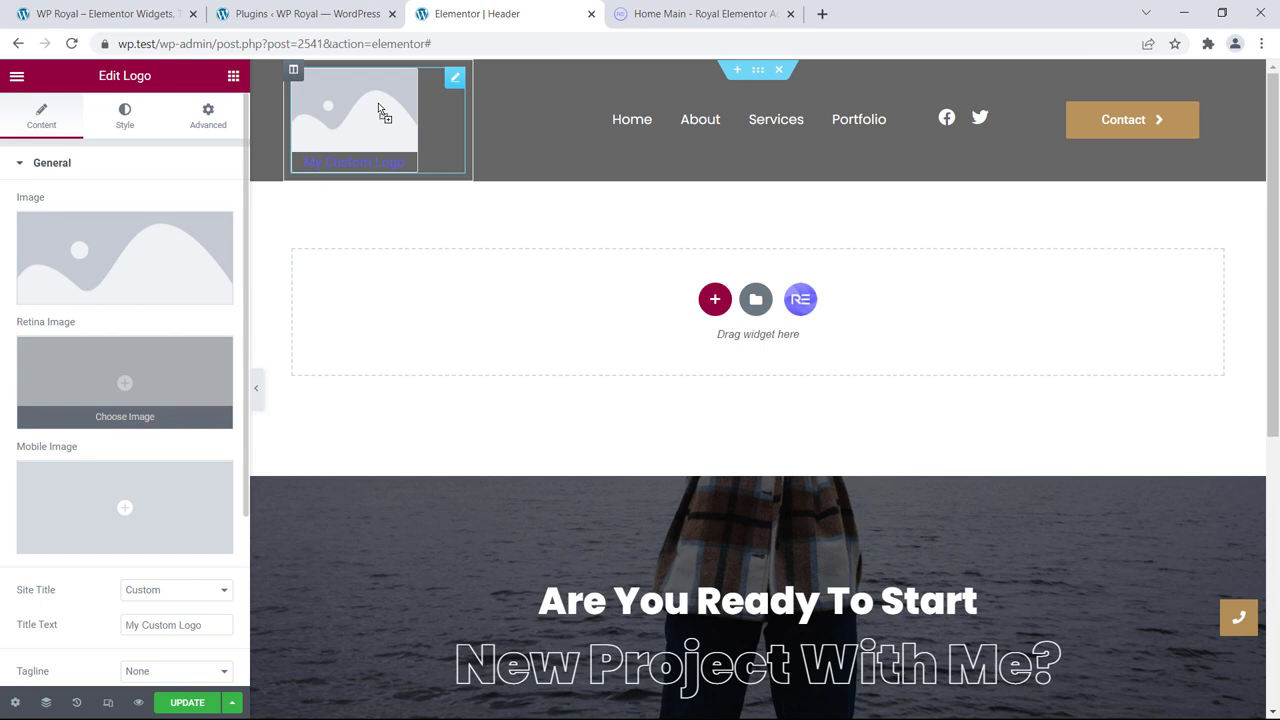
Insert the white REGANSTUDIO camera logo from the media library as the Logo widget's main image.
left_click(107, 248)
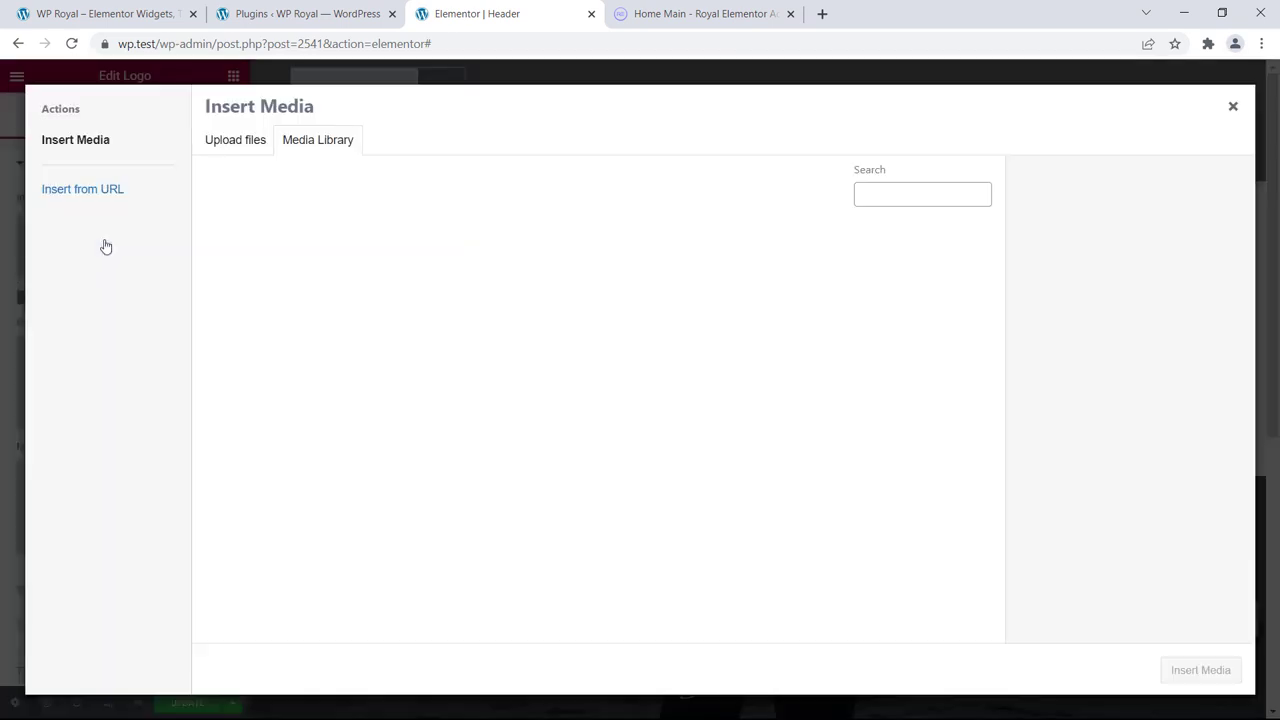
scroll(657, 323, "down", 7)
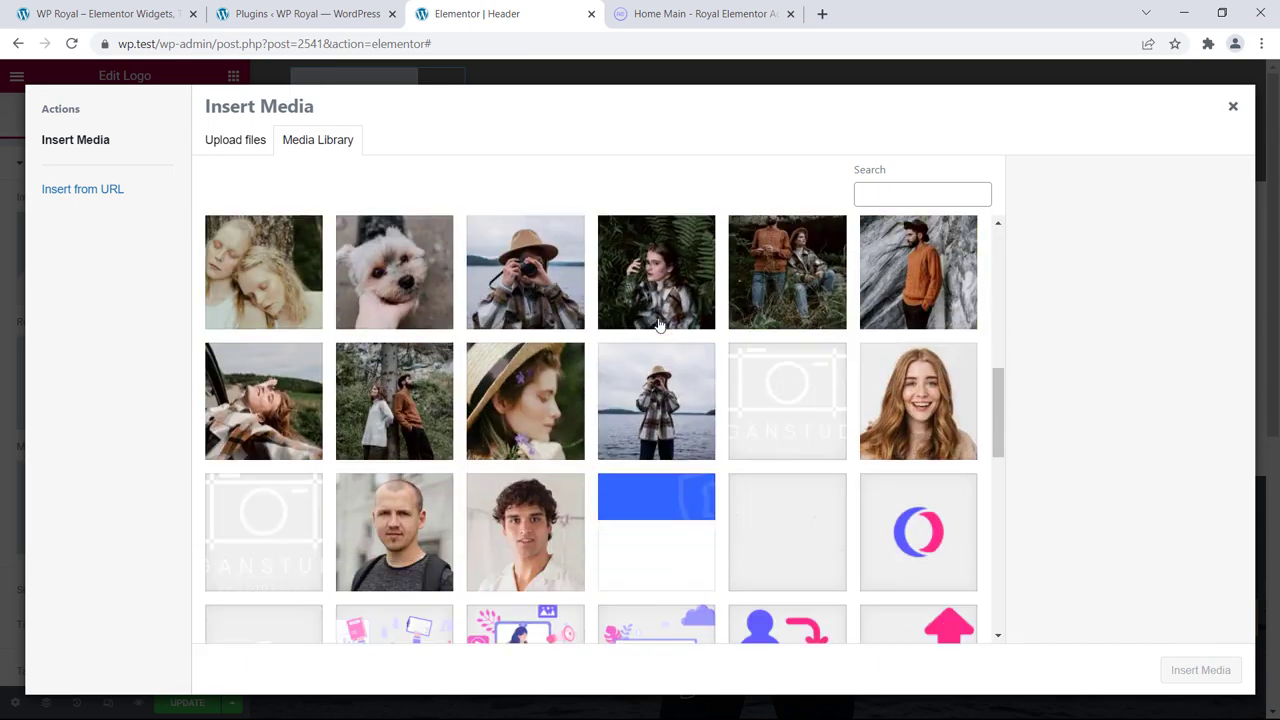
left_click(785, 401)
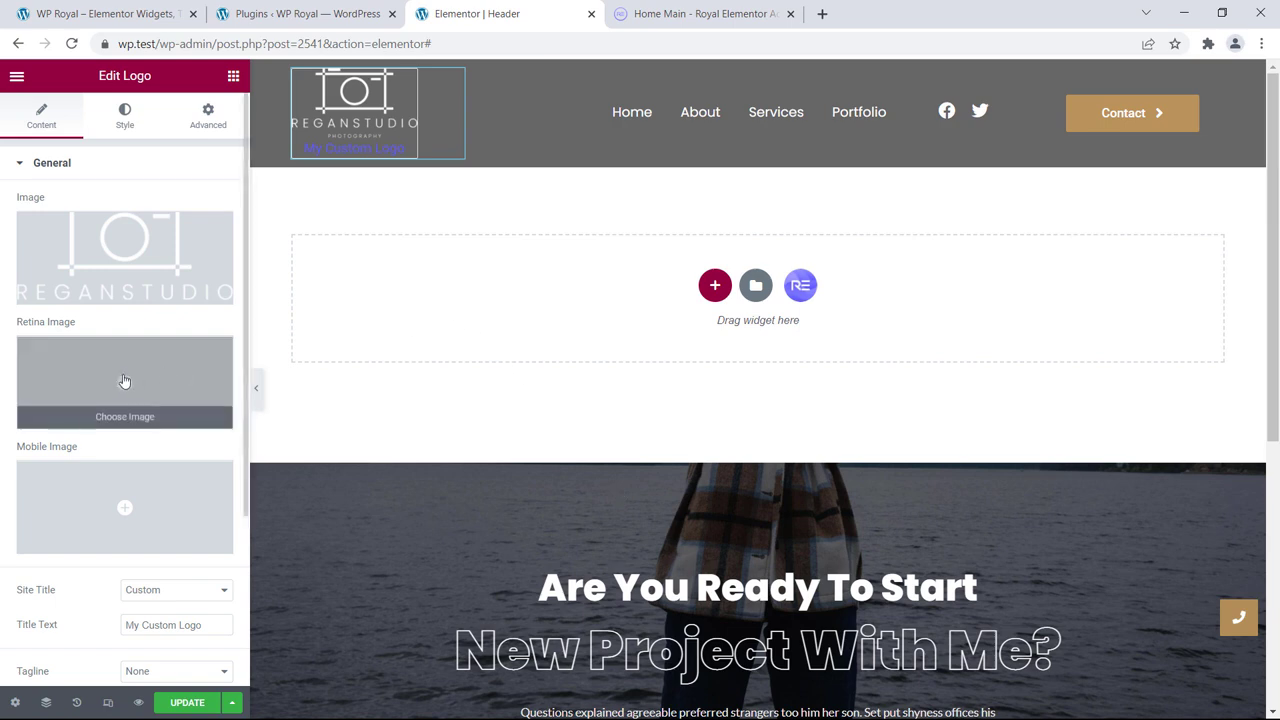
Insert Logo-Retina.png from the media library as the Logo widget's retina image.
left_click(124, 380)
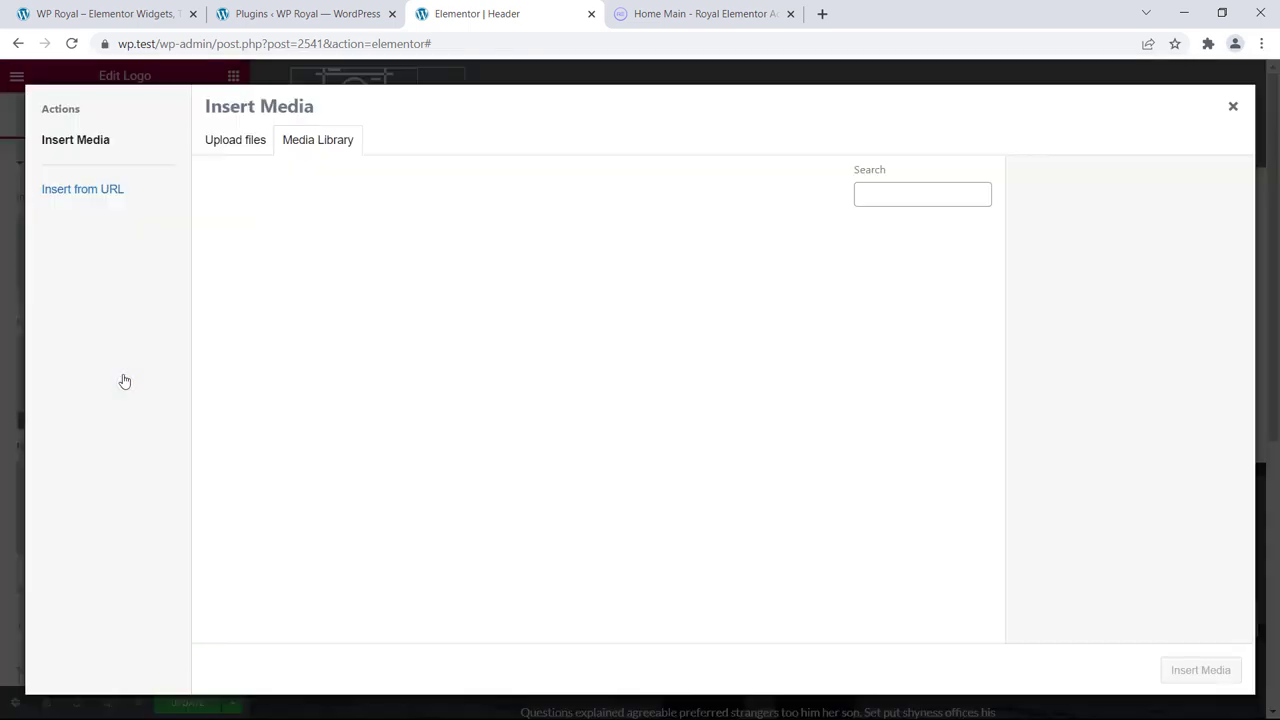
scroll(497, 365, "down", 5)
scroll(497, 365, "down", 4)
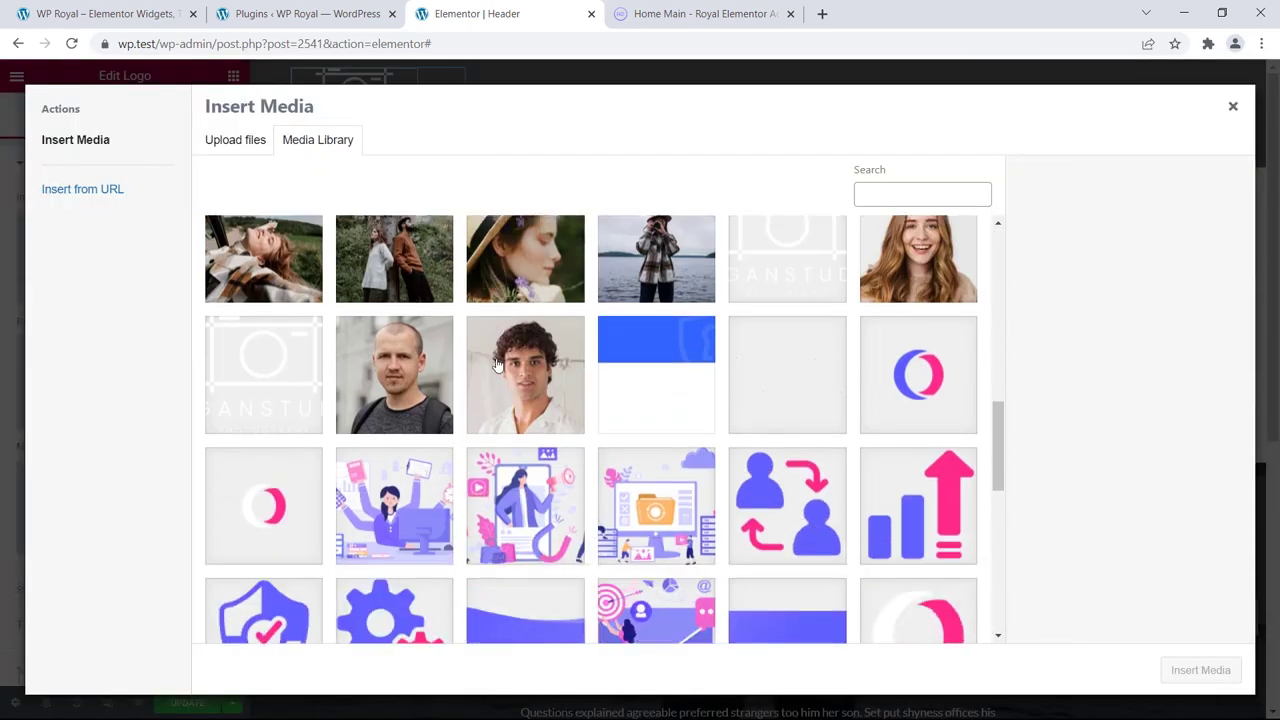
left_click(279, 364)
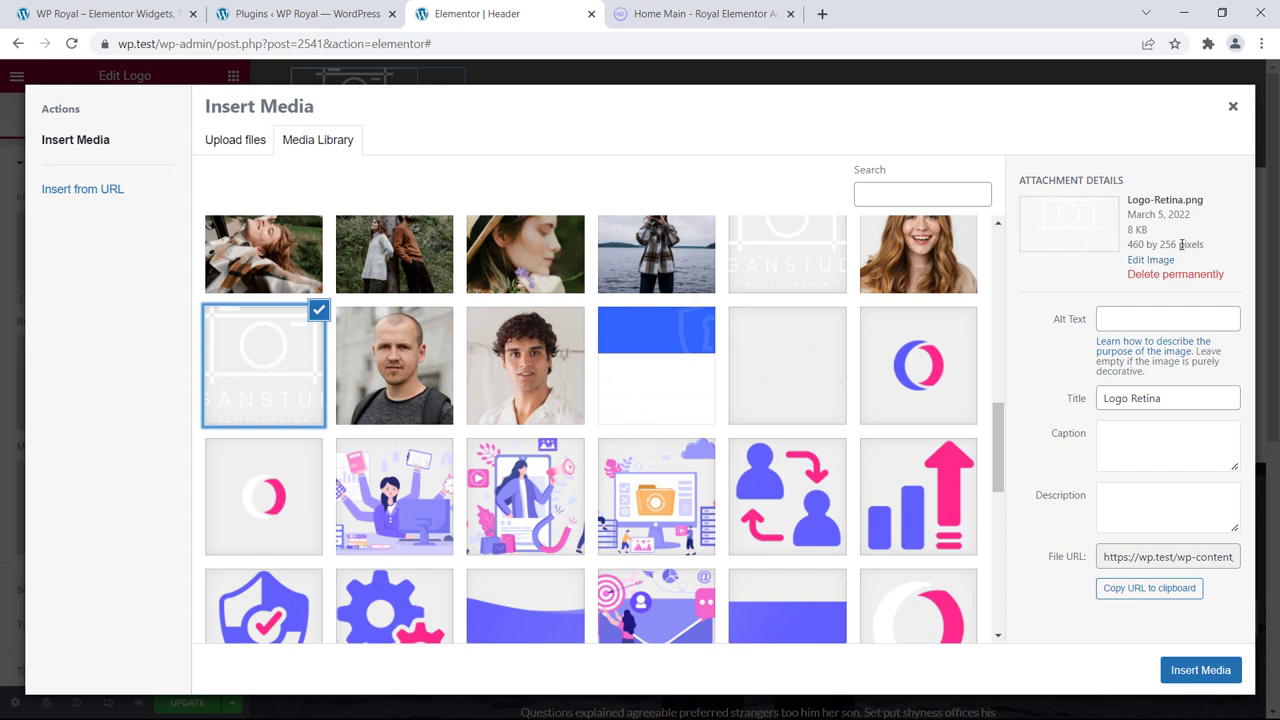
left_click(1200, 670)
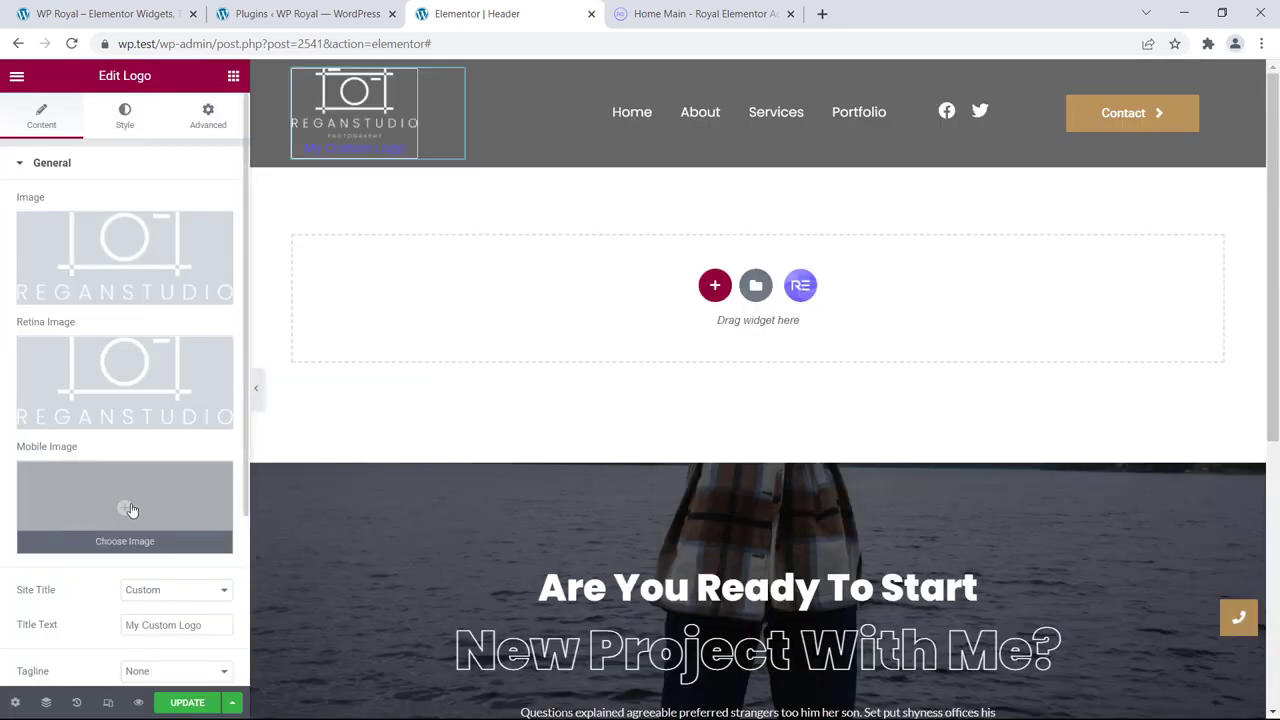
Insert Logo-Mobile.png from the media library as the Logo widget's mobile image.
left_click(130, 510)
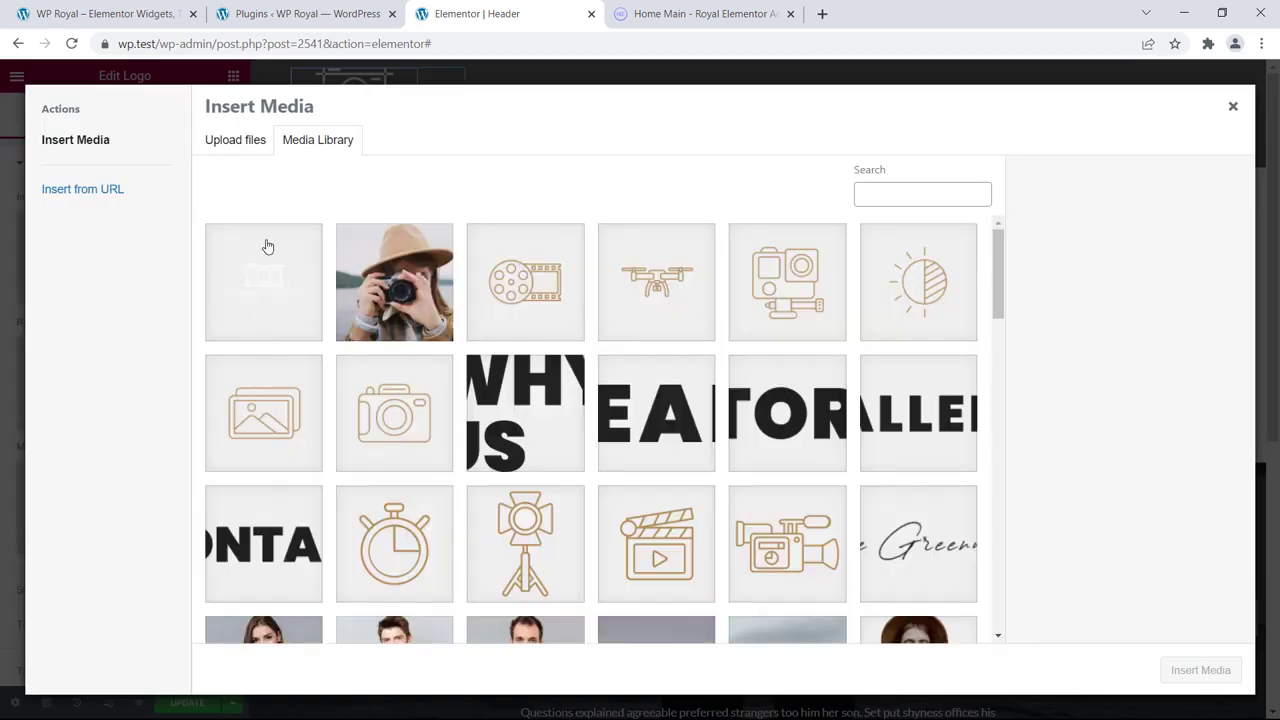
left_click(257, 308)
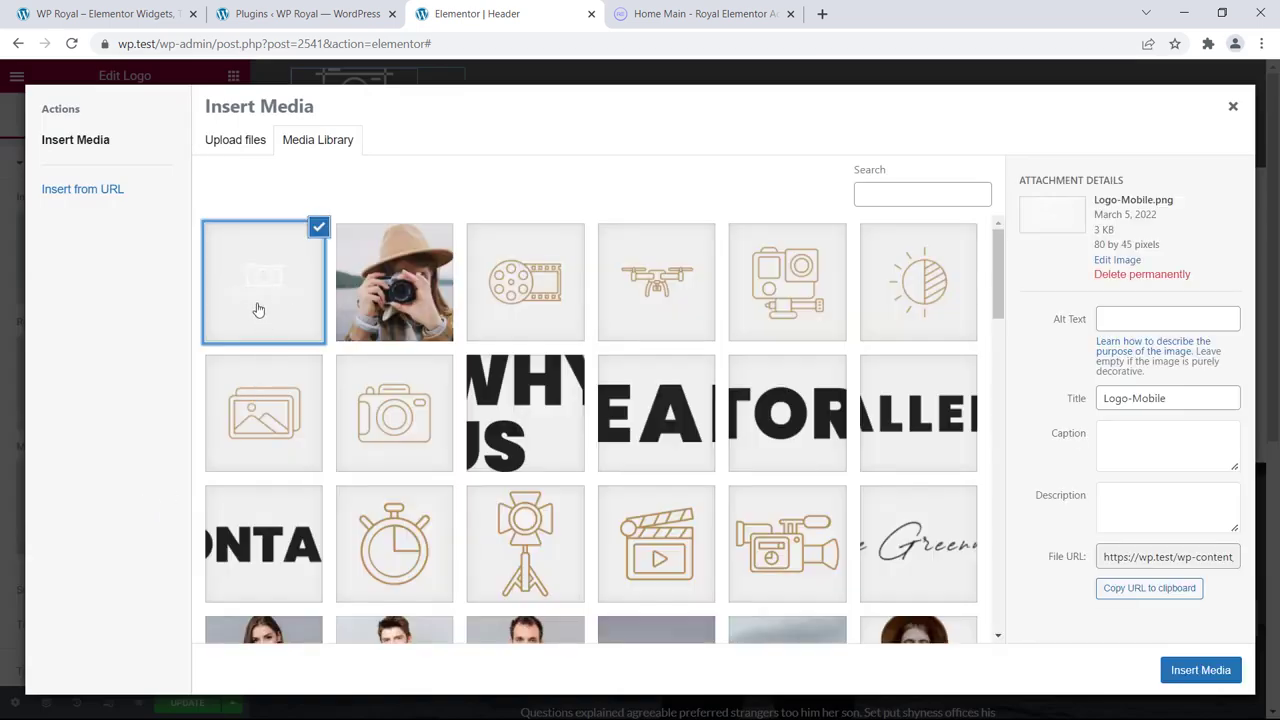
left_click(1201, 670)
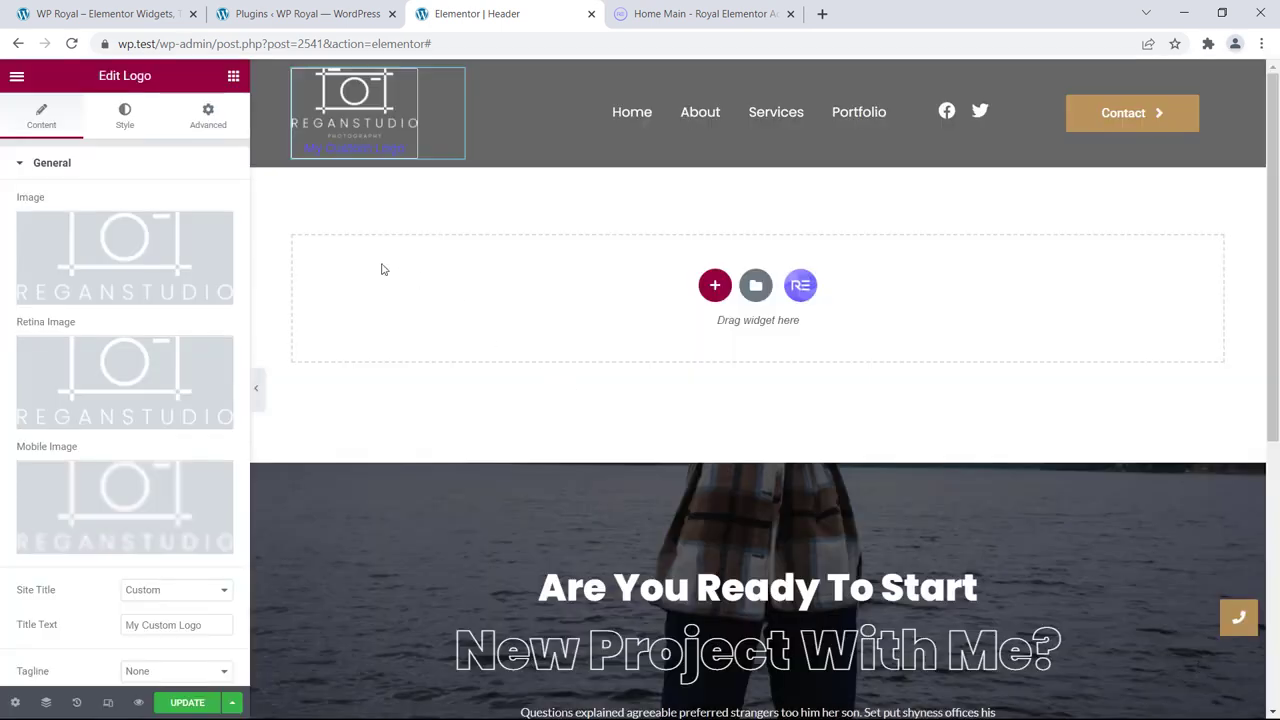
Set the Logo widget's site title to None and its alignment to Center, keeping the default logo URL.
scroll(125, 355, "down", 3)
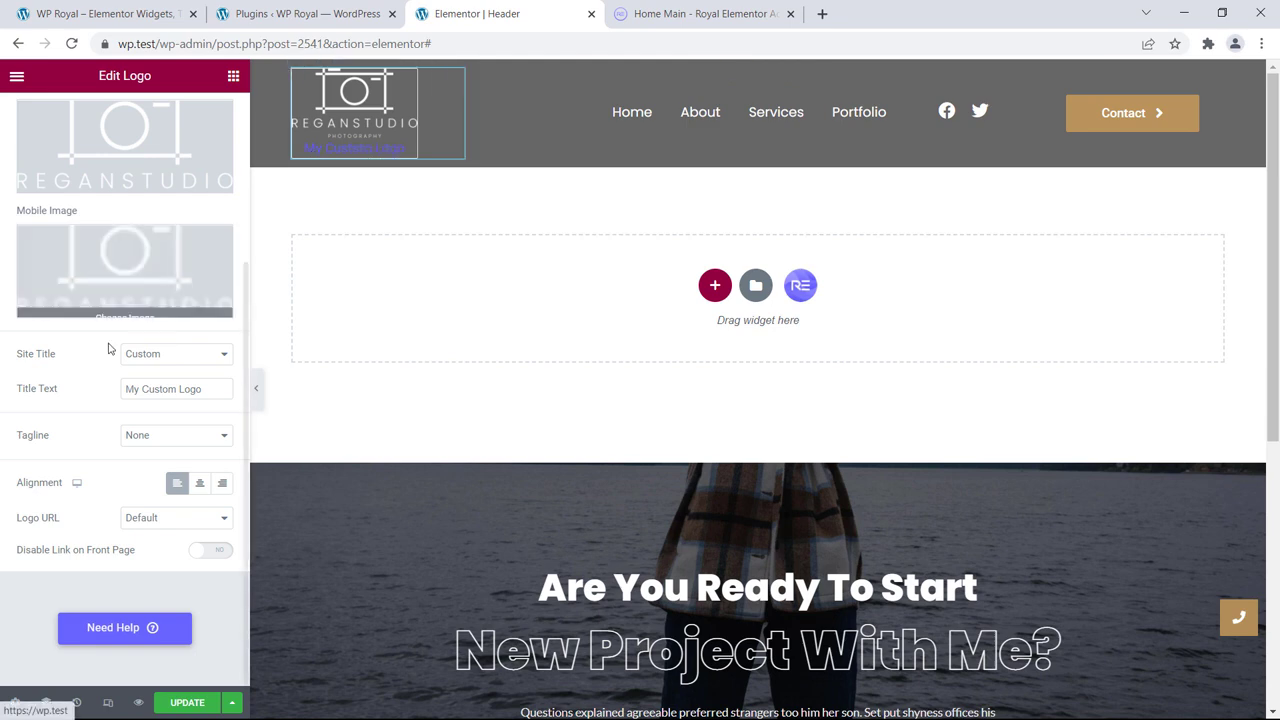
left_click(143, 355)
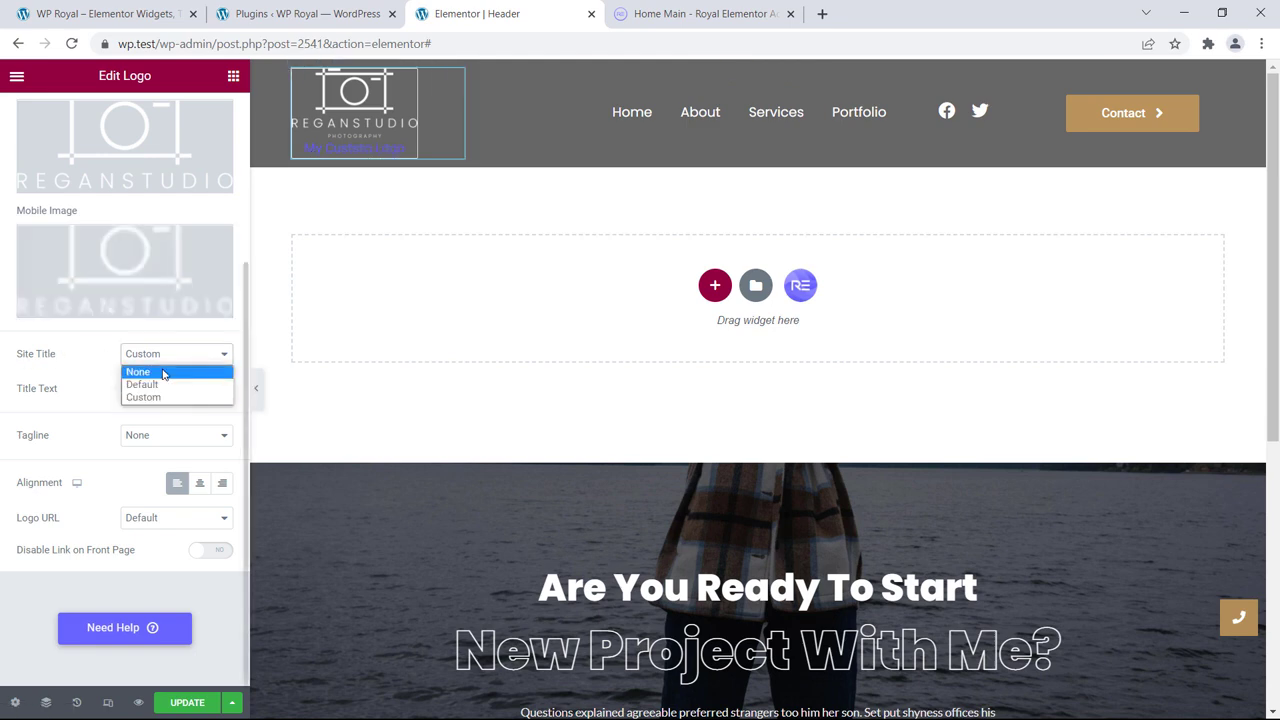
left_click(164, 368)
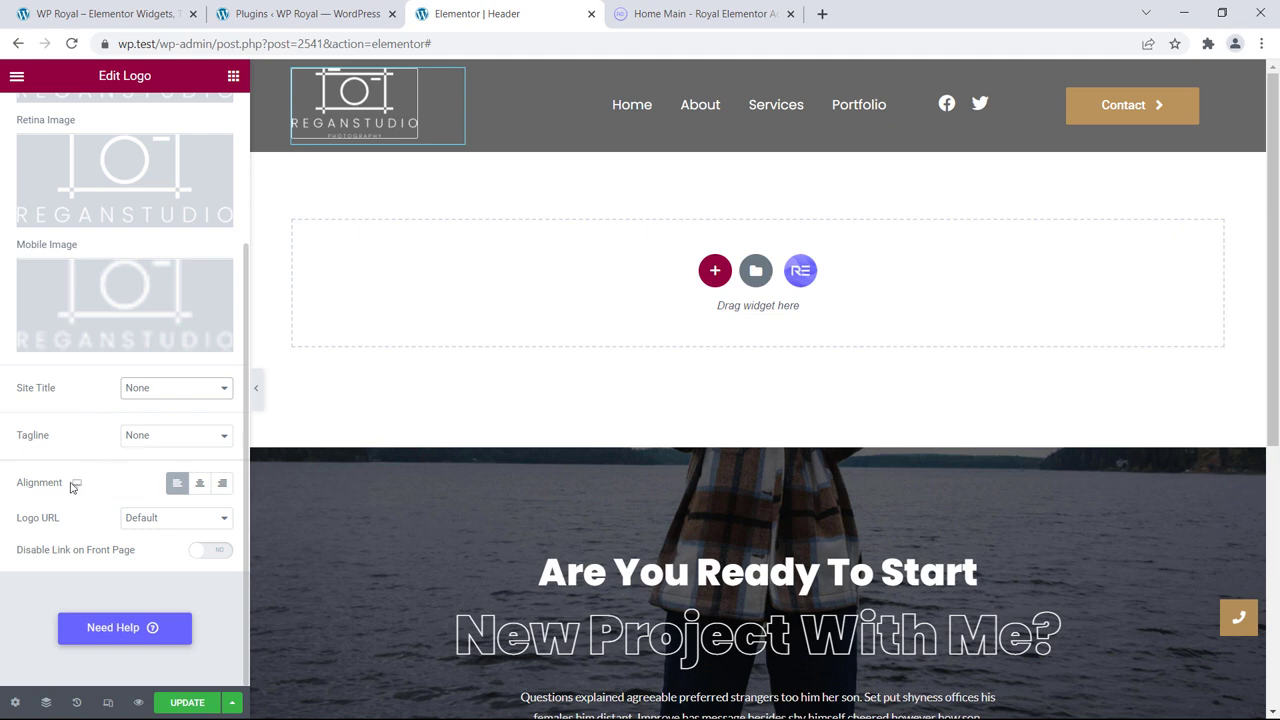
left_click(199, 483)
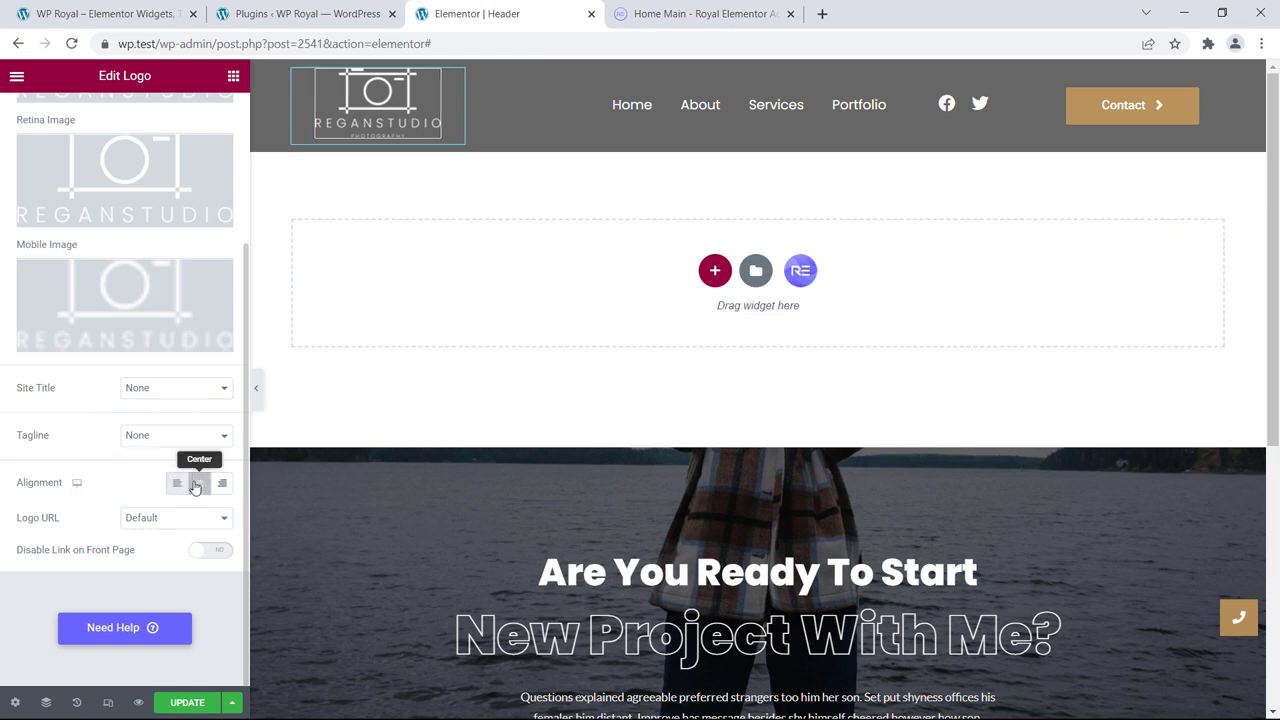
left_click_drag(18, 519, 52, 520)
left_click(86, 519)
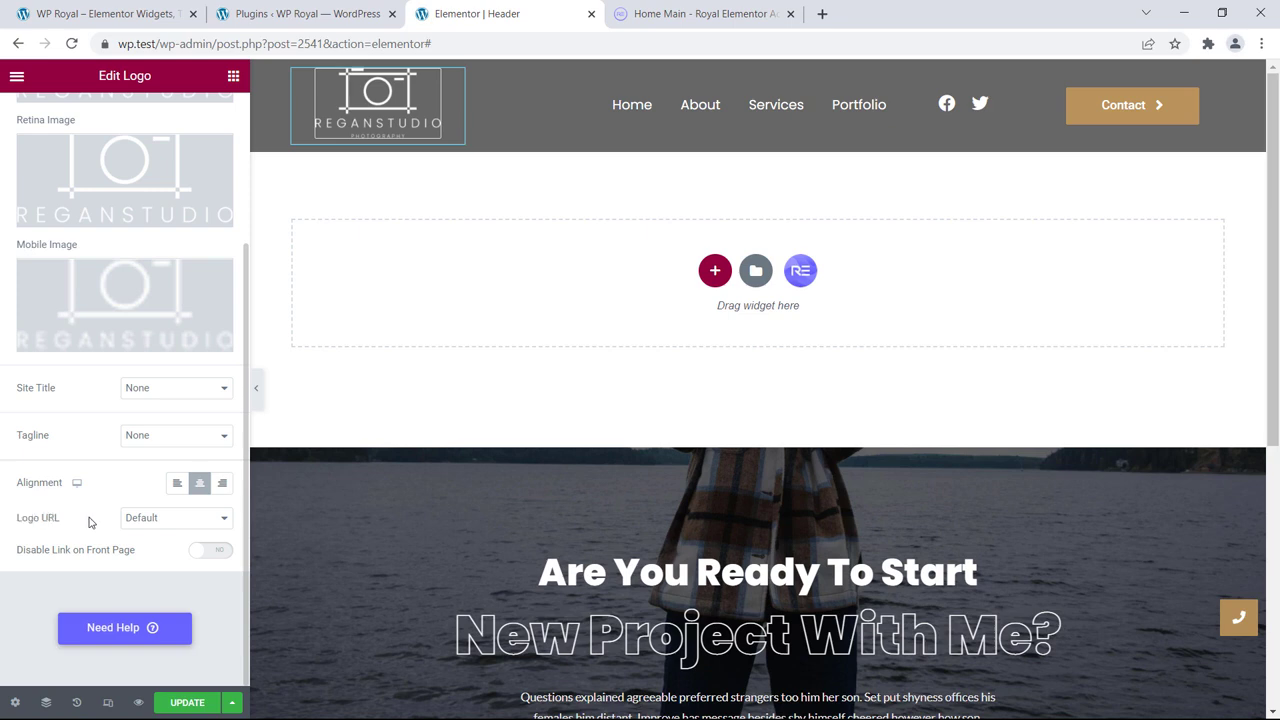
left_click(157, 519)
left_click(157, 522)
Set the logo image's width to 100 in the Logo widget's style settings.
scroll(98, 519, "up", 5)
left_click(125, 117)
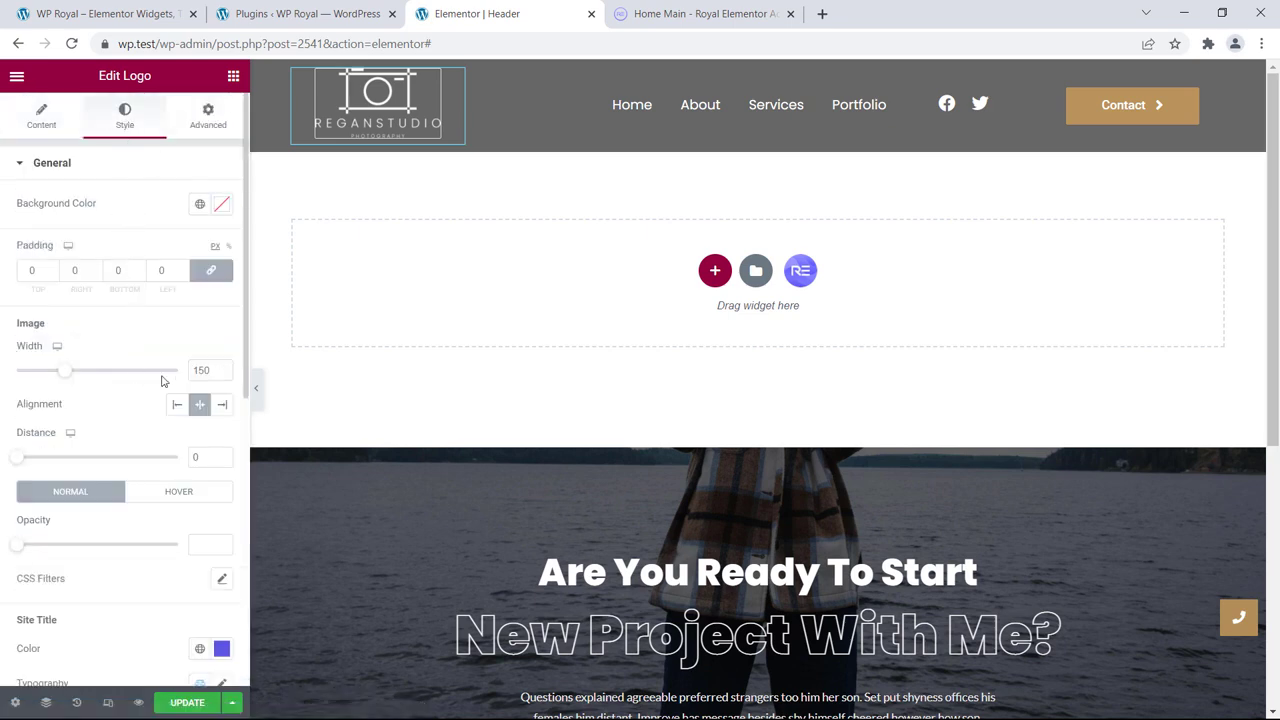
key("BackSpace")
type("0")
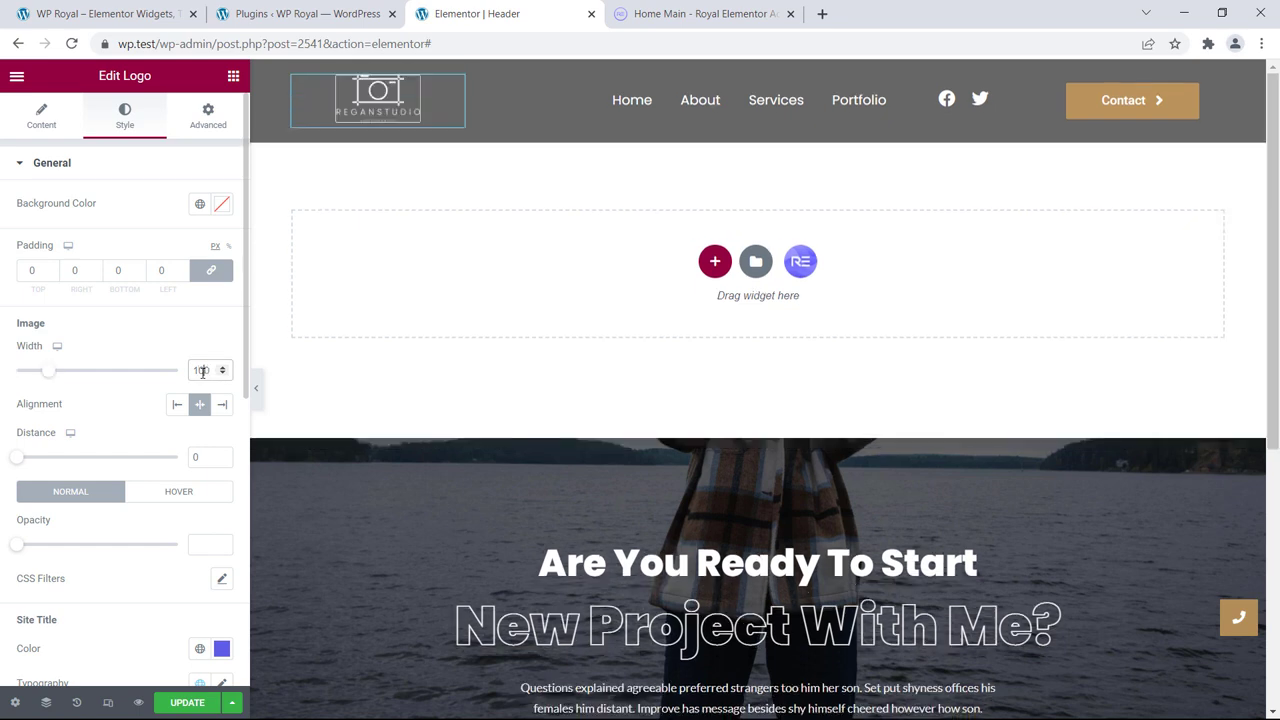
Remove the border around the logo by setting its border type to None.
scroll(160, 342, "down", 5)
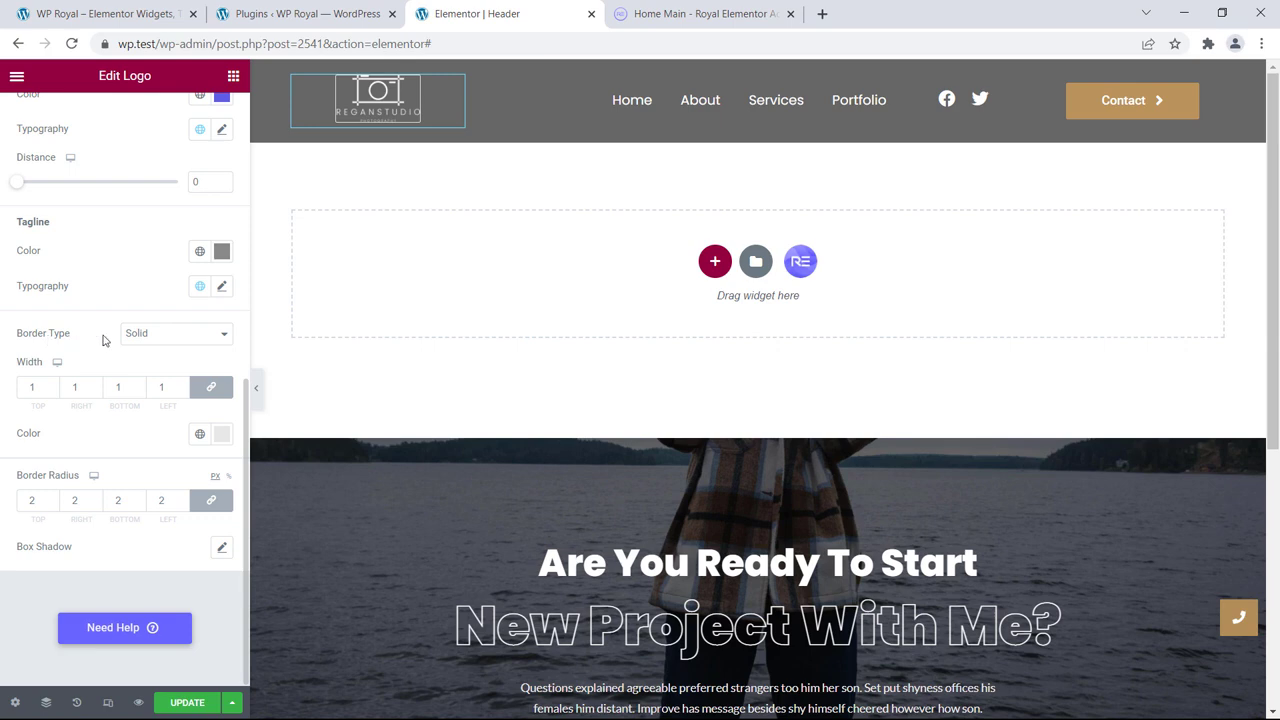
left_click(150, 336)
left_click(136, 351)
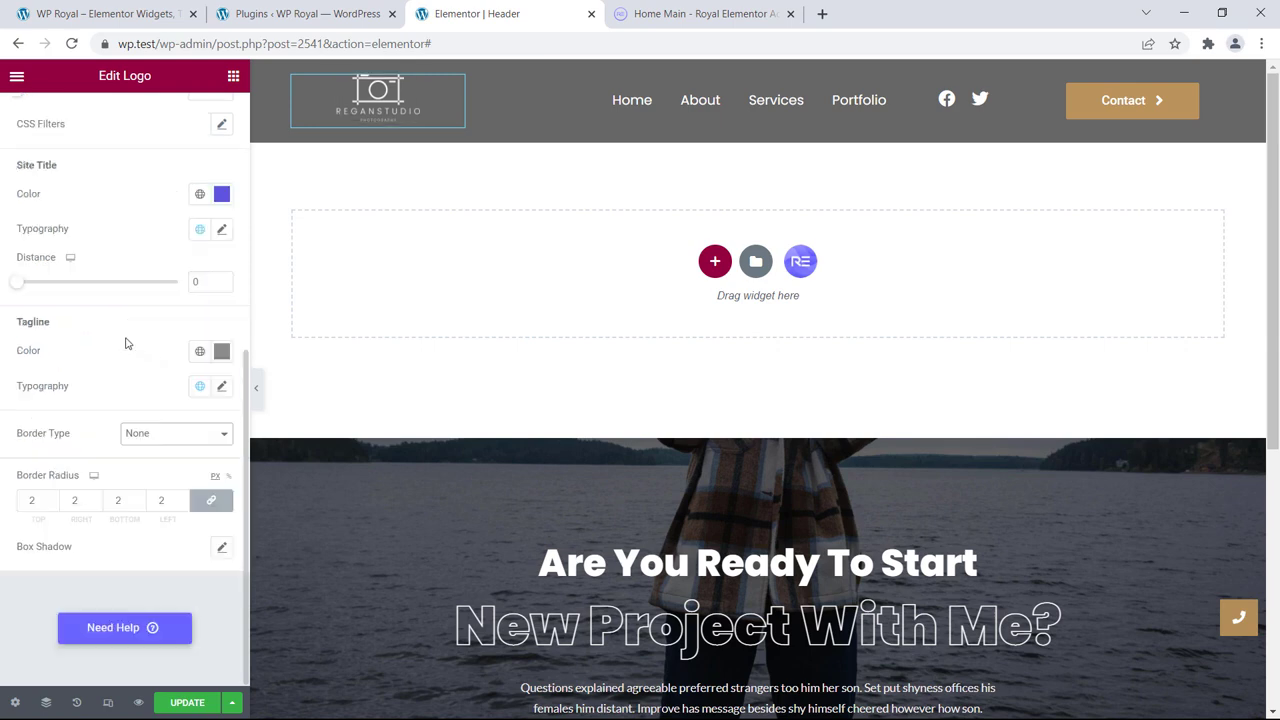
scroll(126, 343, "up", 5)
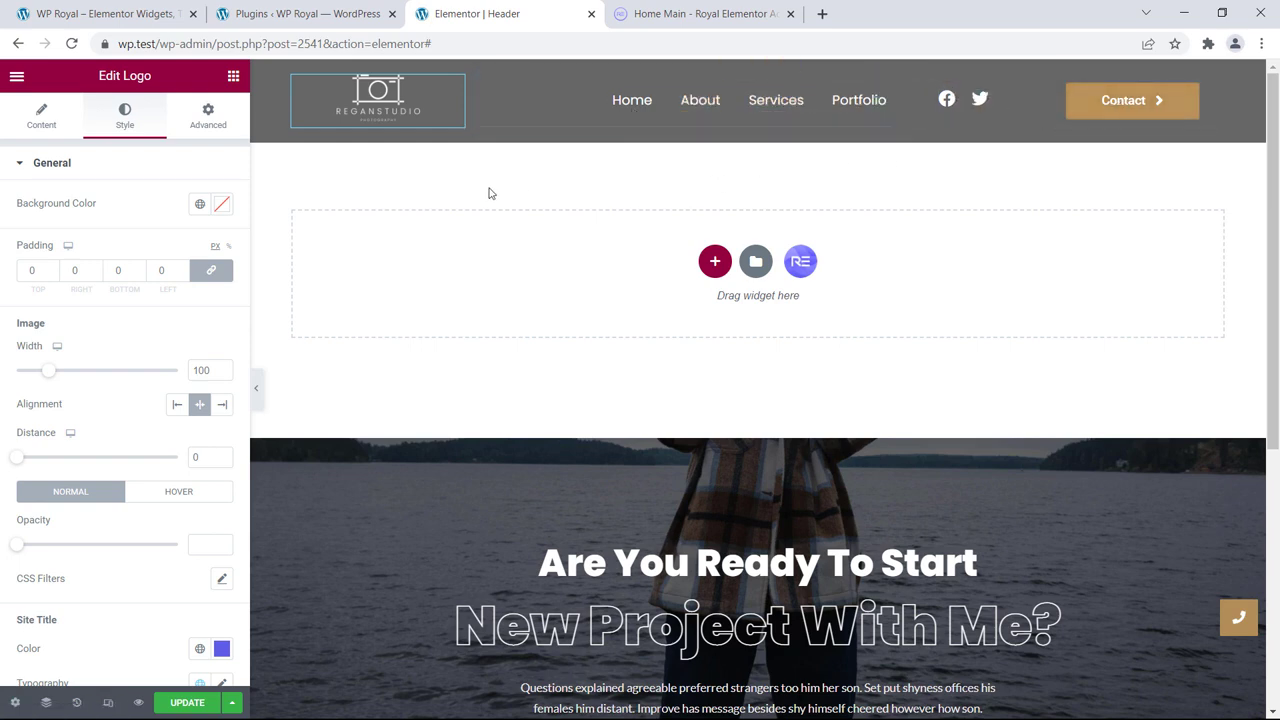
Check the header in tablet and mobile previews, and set the Nav Menu's mobile menu to show on Tablet (< 1025px).
left_click(108, 702)
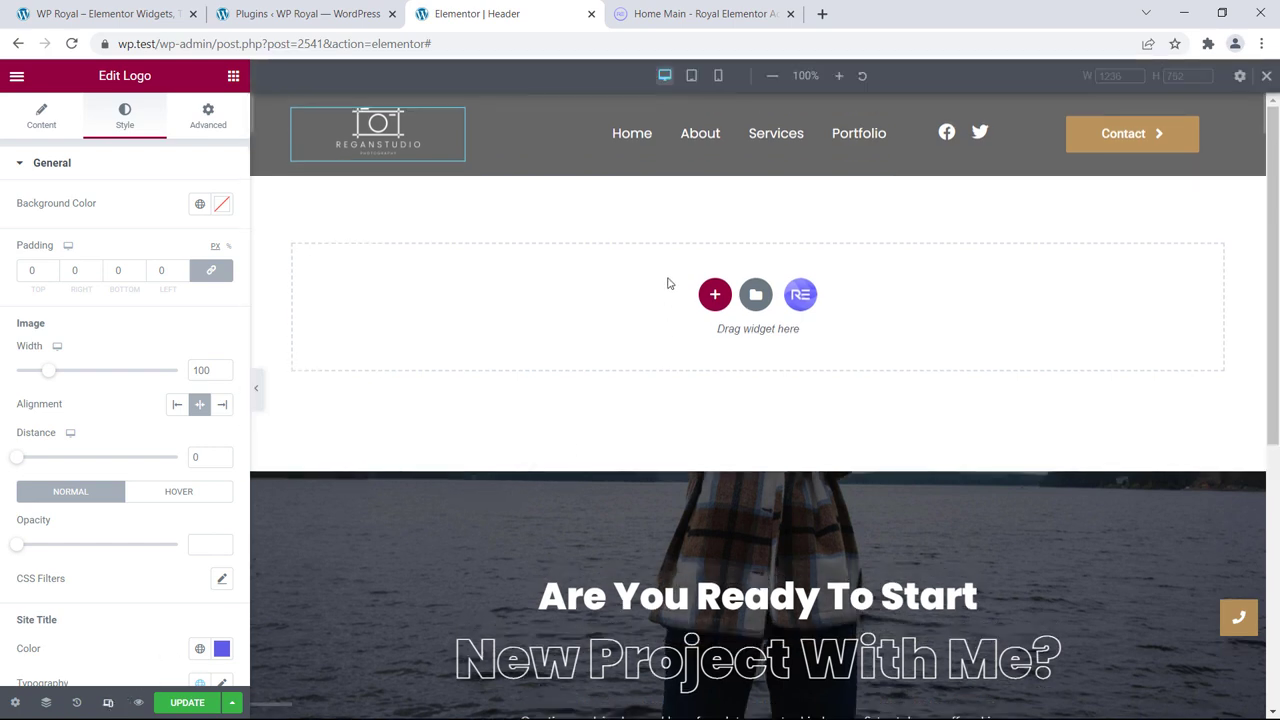
left_click(691, 75)
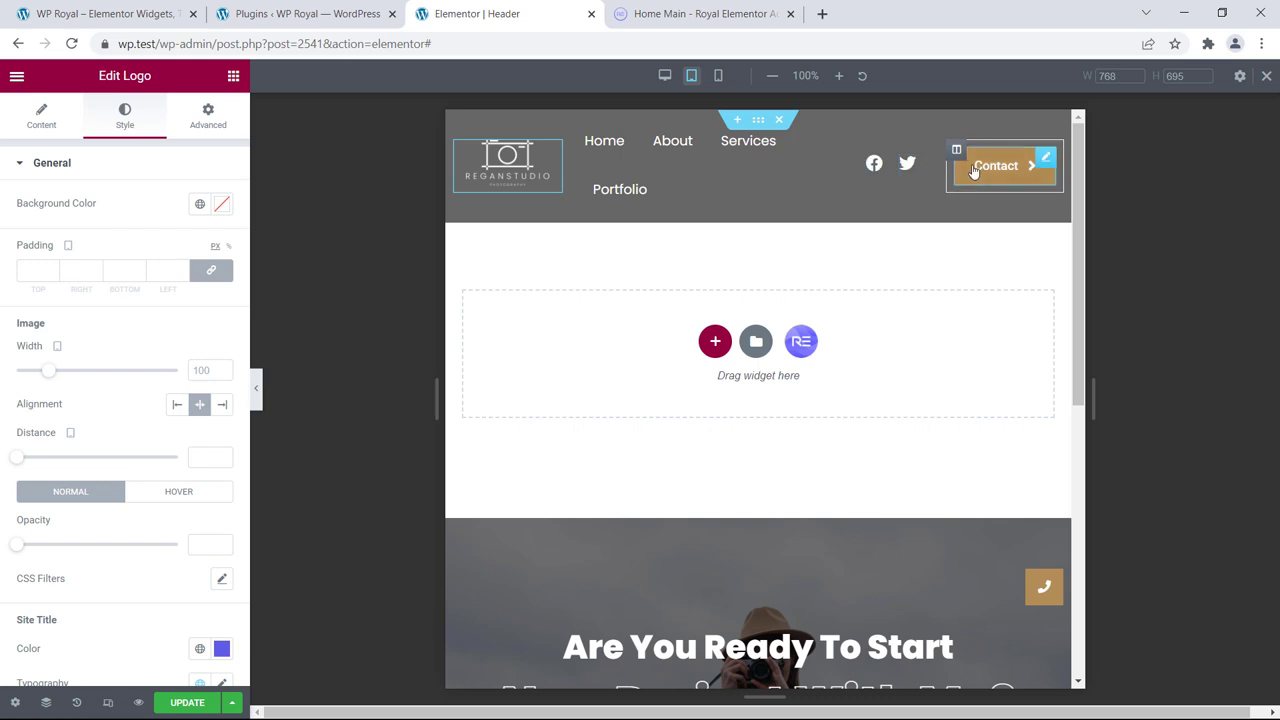
left_click(718, 76)
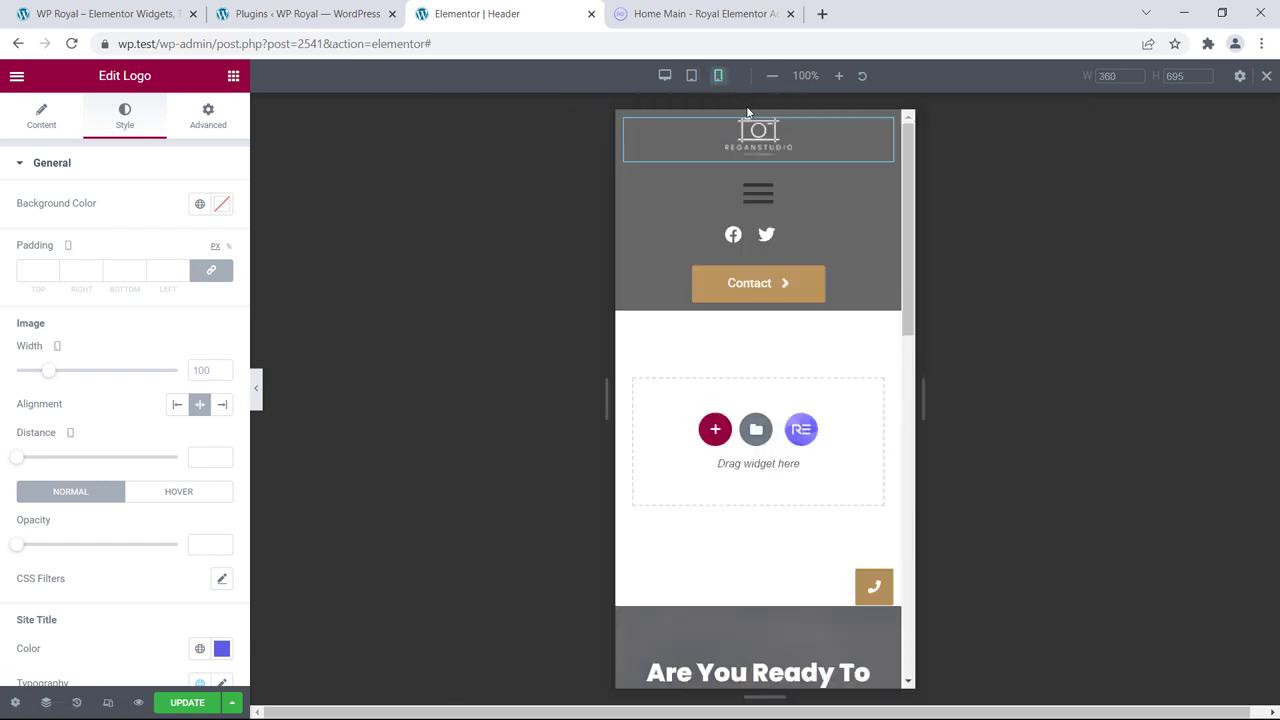
left_click(760, 196)
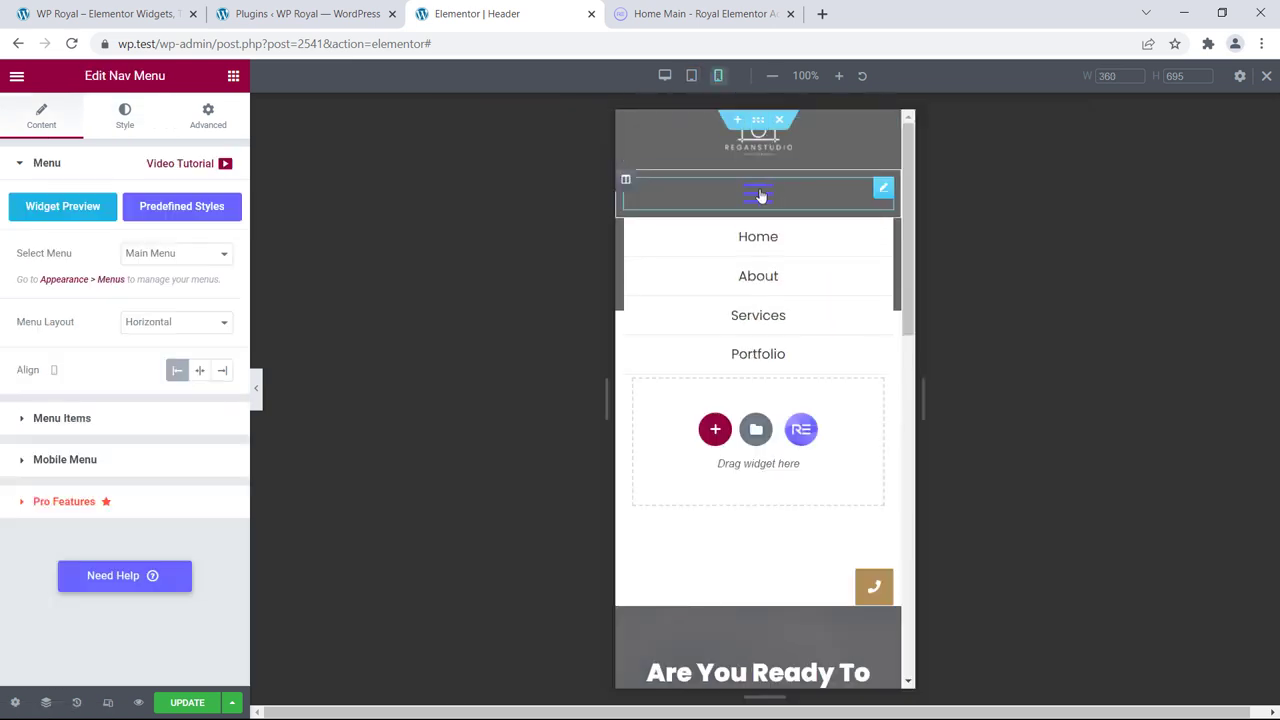
left_click(760, 190)
left_click(691, 78)
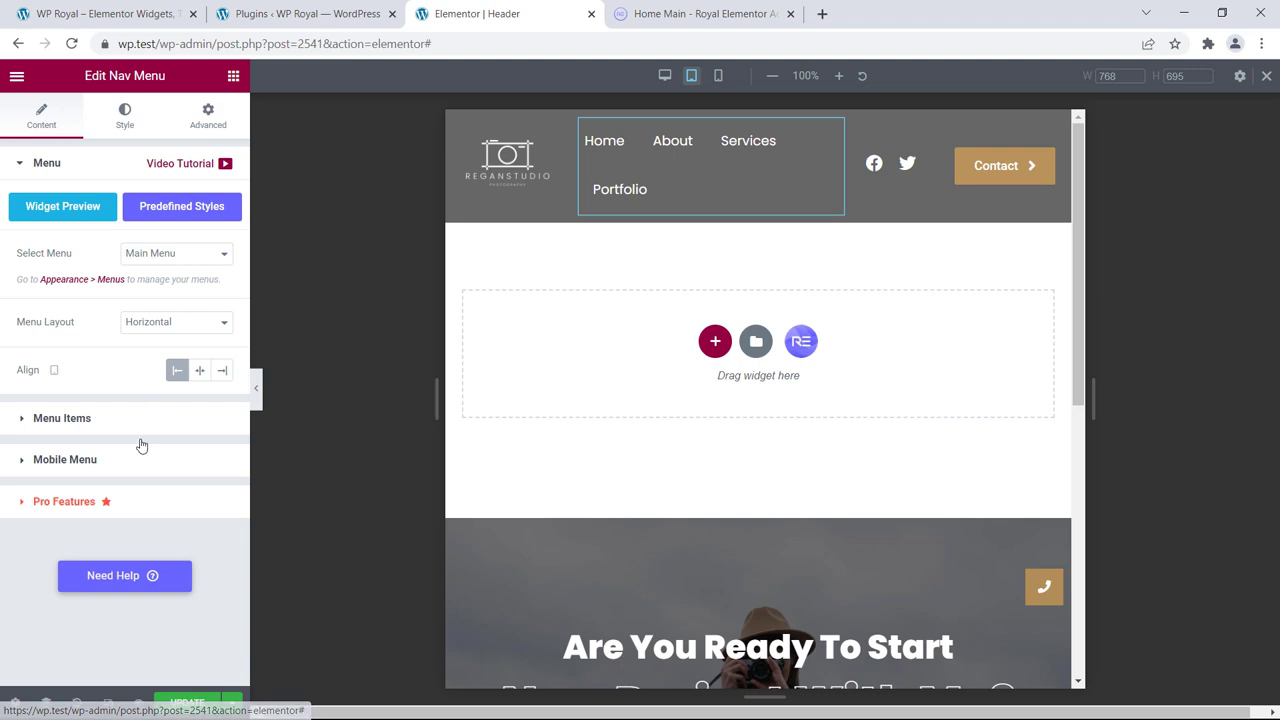
left_click(80, 461)
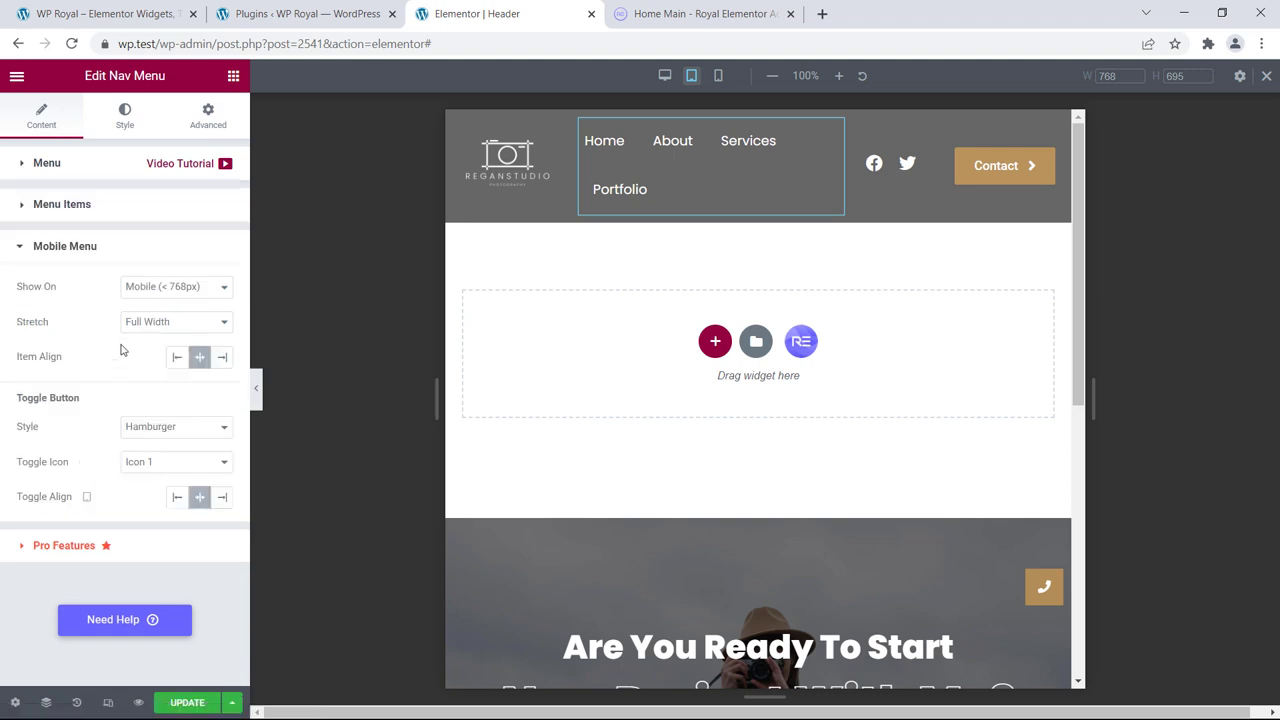
left_click(162, 288)
left_click(168, 311)
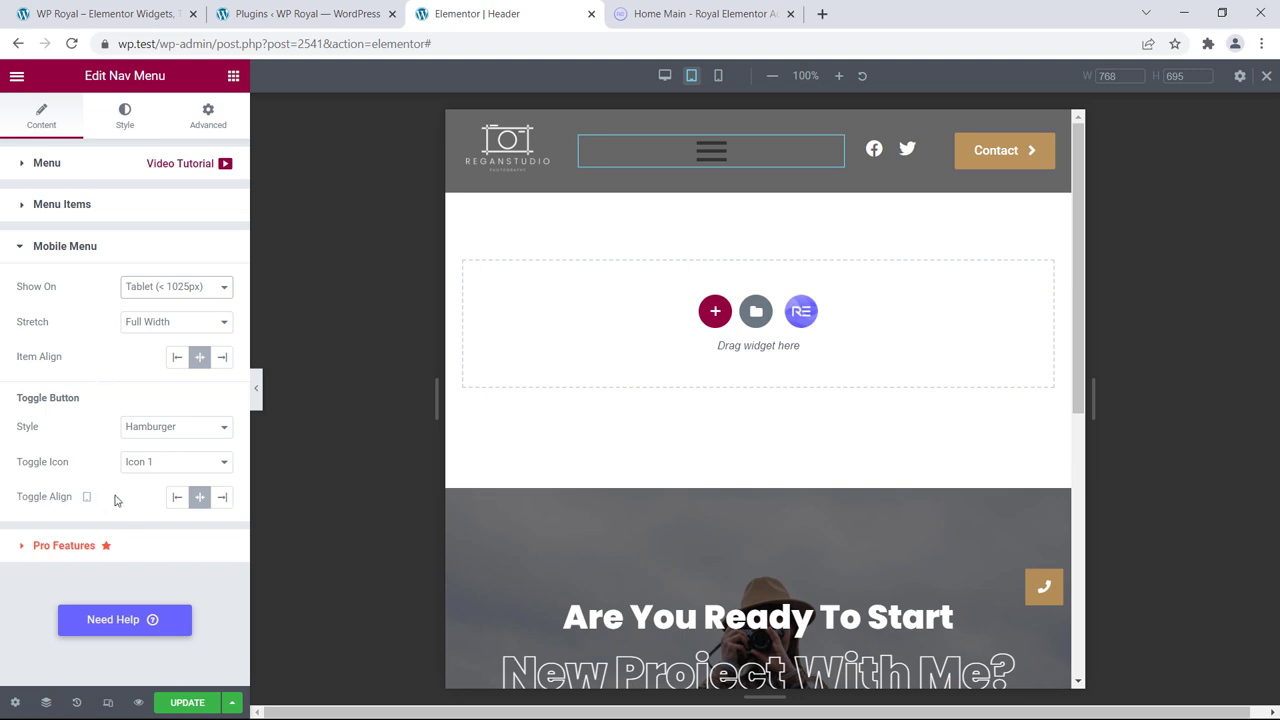
Set the mobile menu's toggle alignment to right for tablet, and compare it with the mobile layout.
left_click(222, 497)
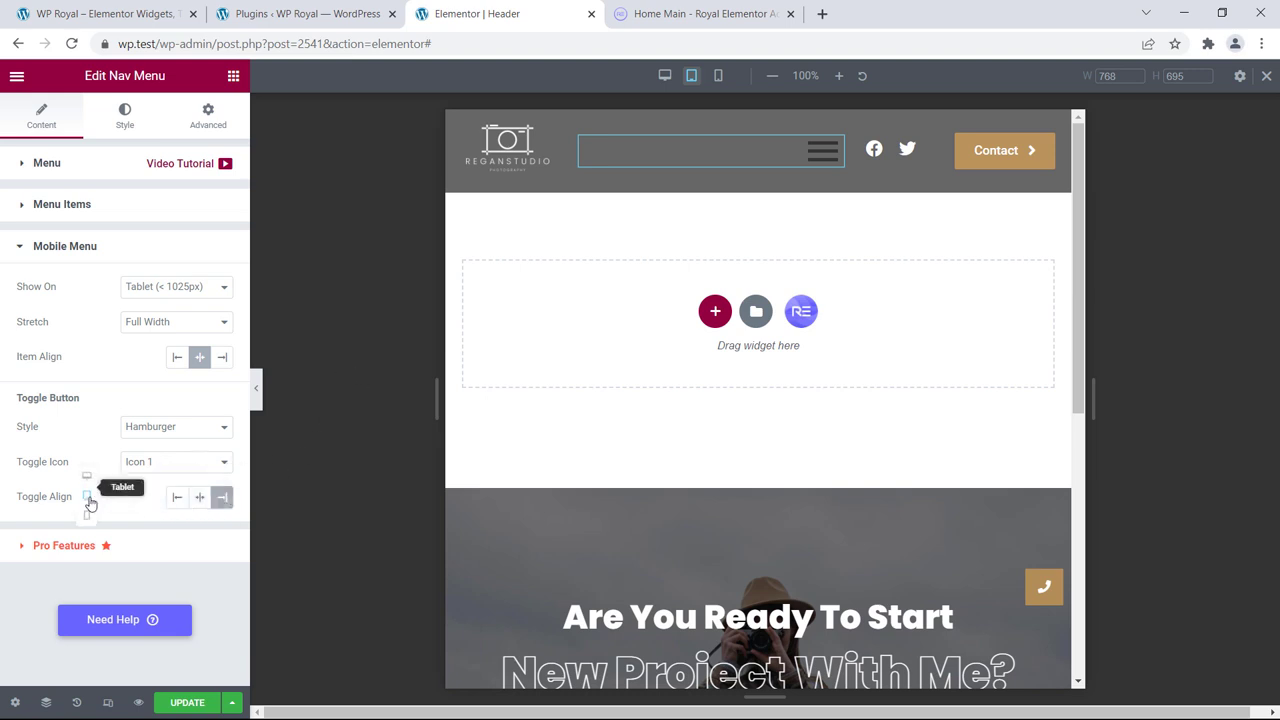
left_click(88, 518)
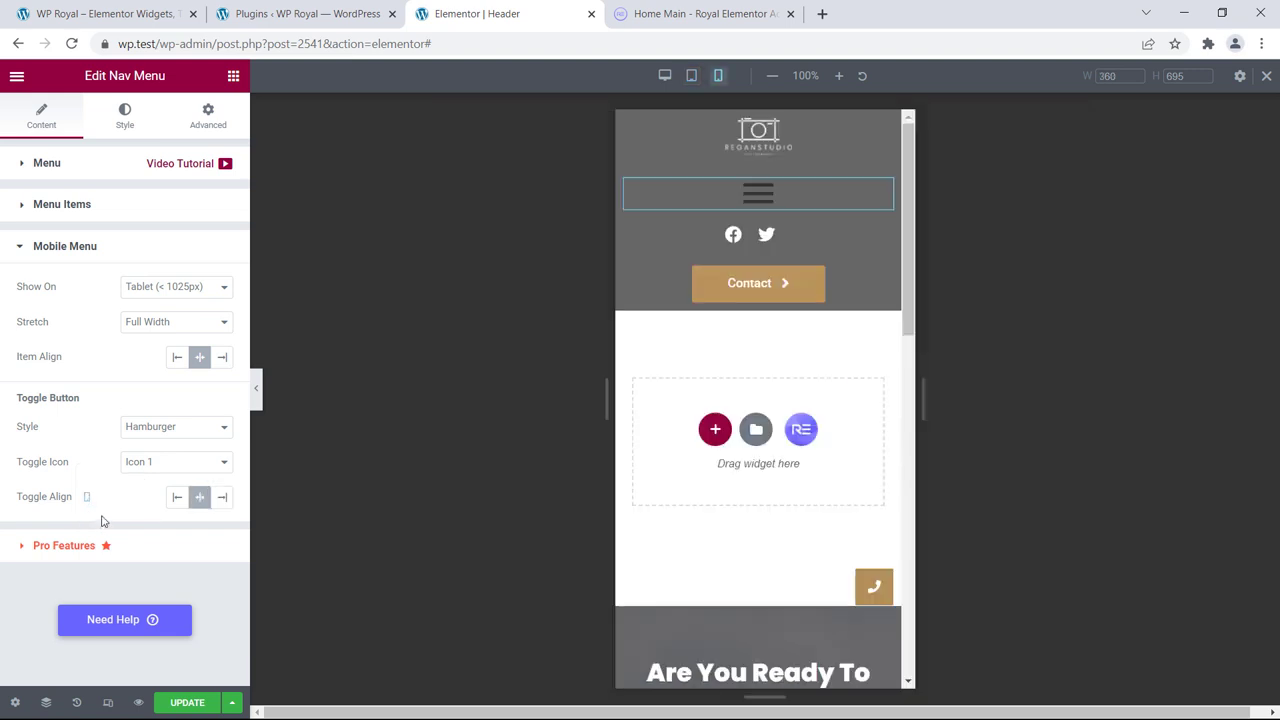
left_click(88, 503)
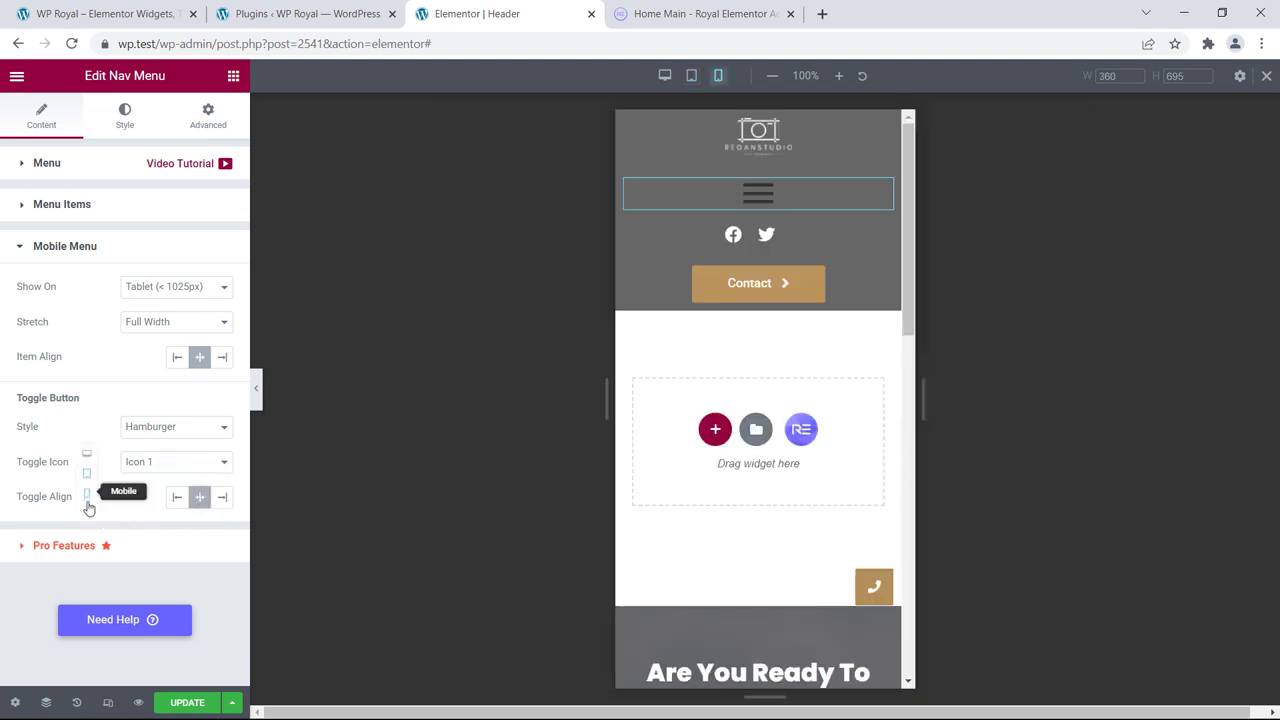
left_click(87, 475)
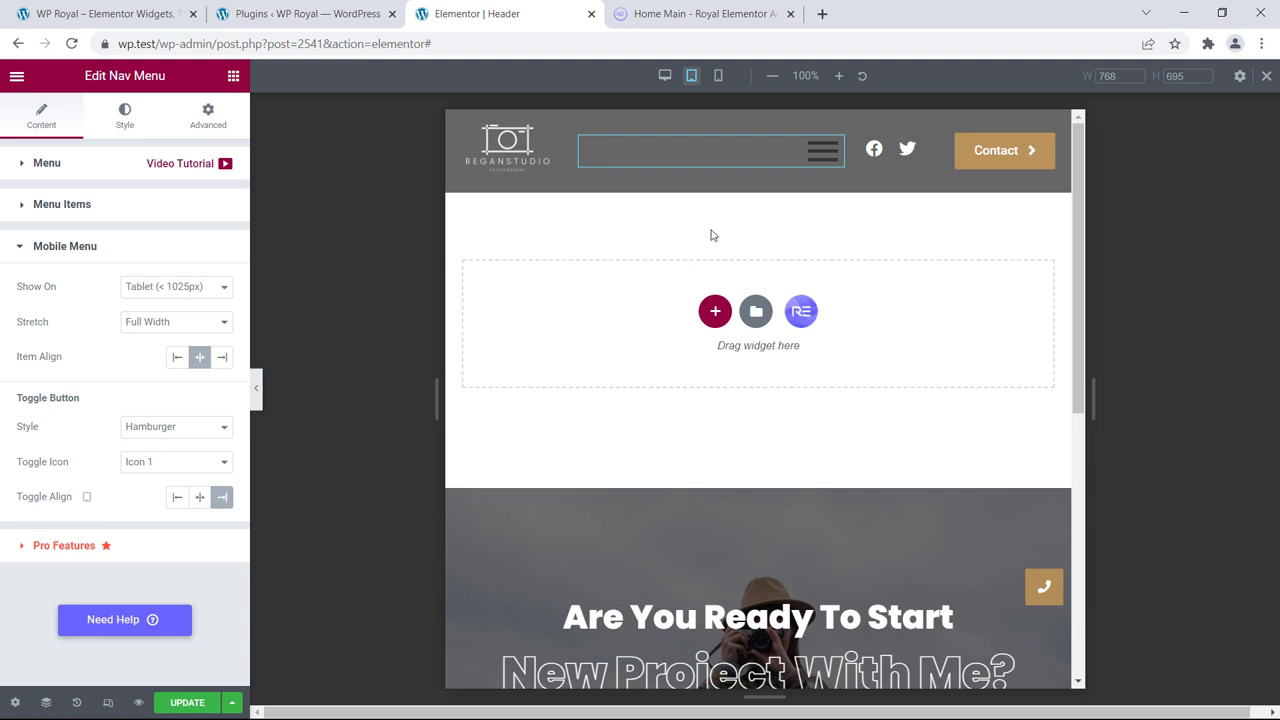
Set the normal color of the Nav Menu's toggle button to white (#FFFFFF).
left_click(125, 117)
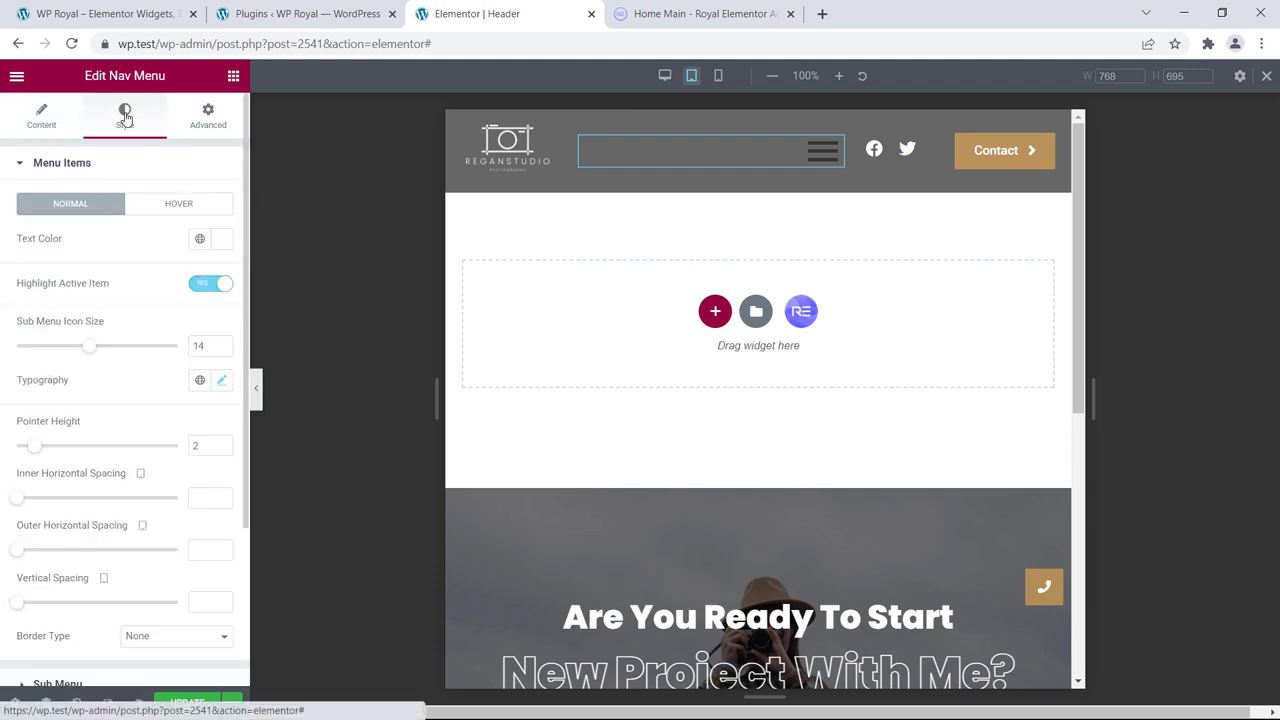
left_click(84, 164)
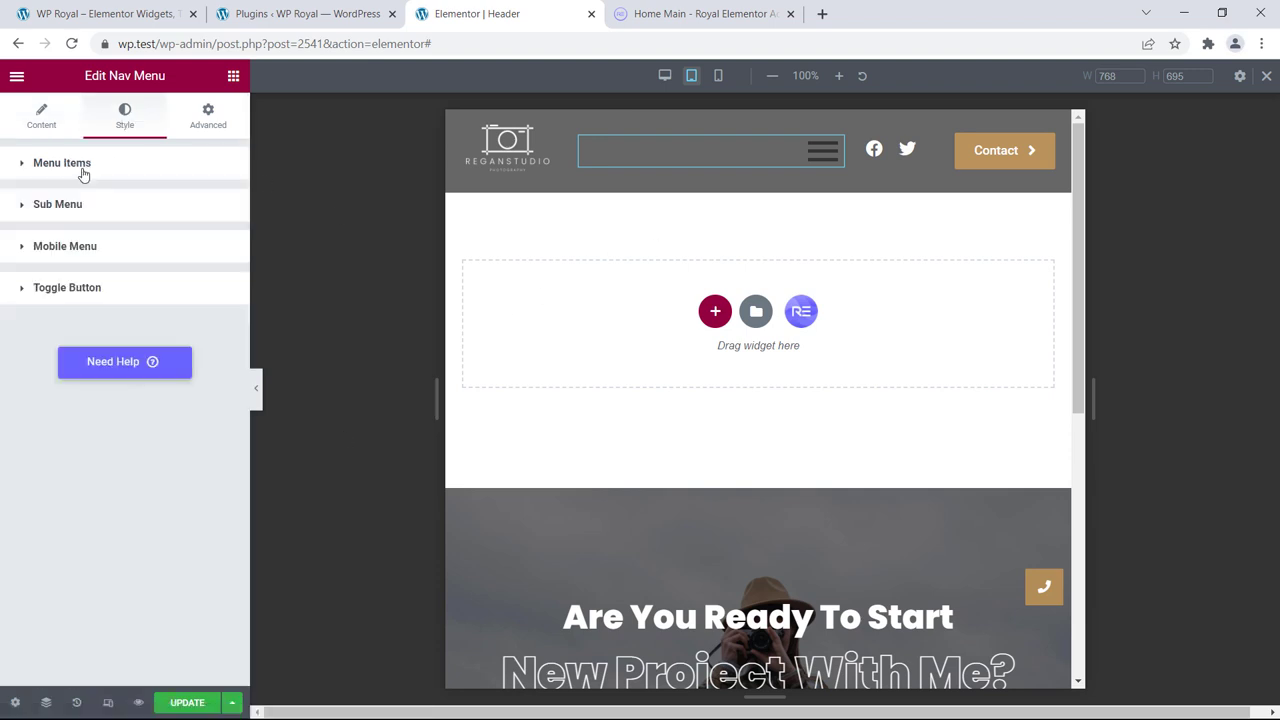
left_click(78, 287)
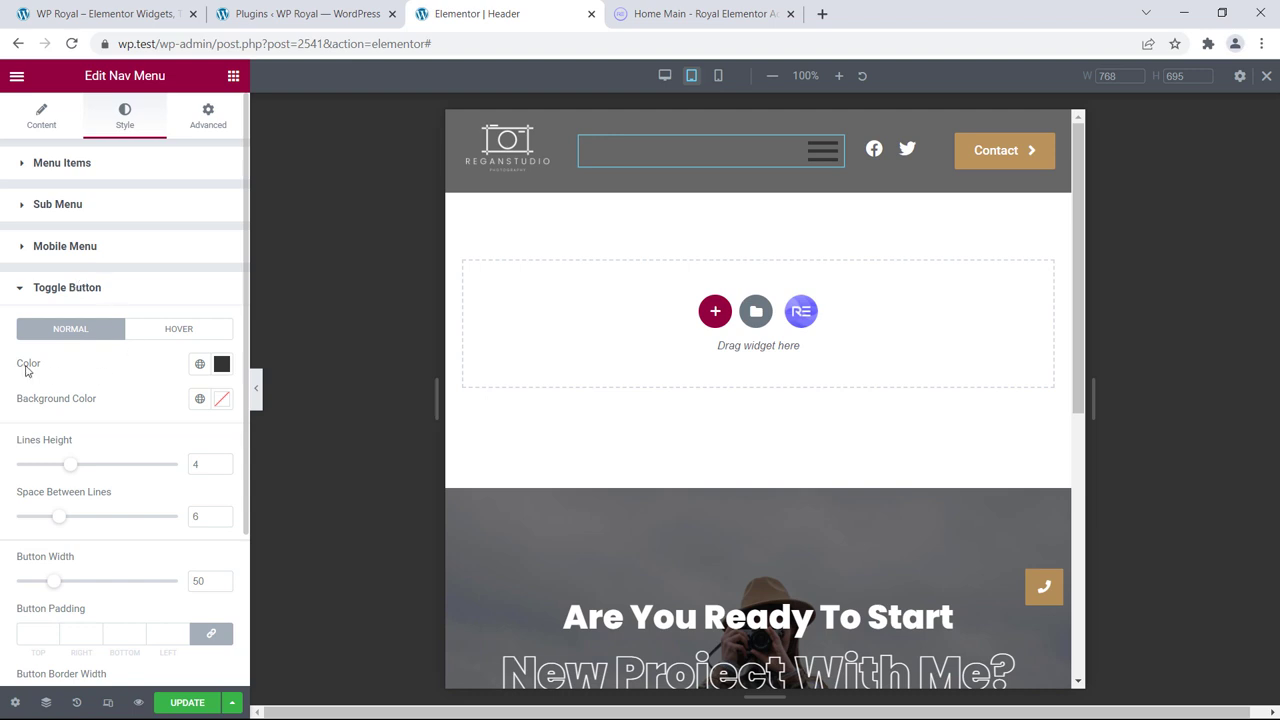
left_click(221, 364)
left_click(86, 434)
left_click_drag(86, 434, 30, 420)
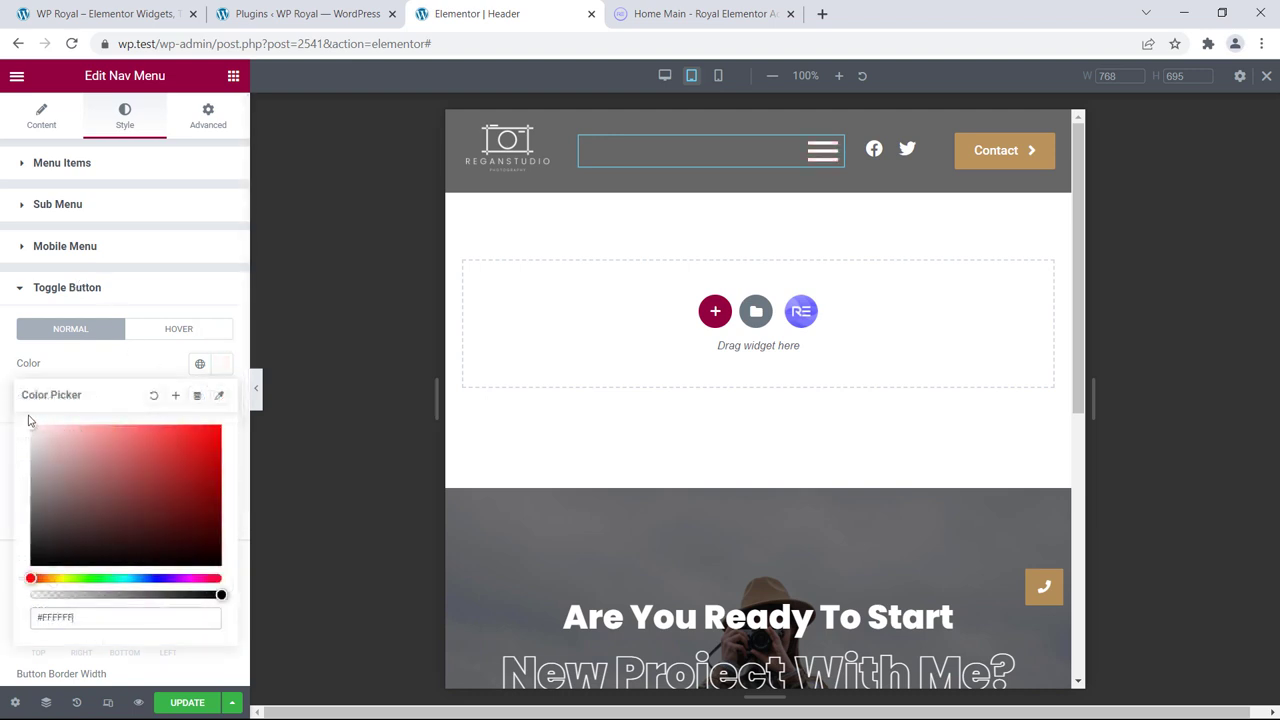
left_click(117, 366)
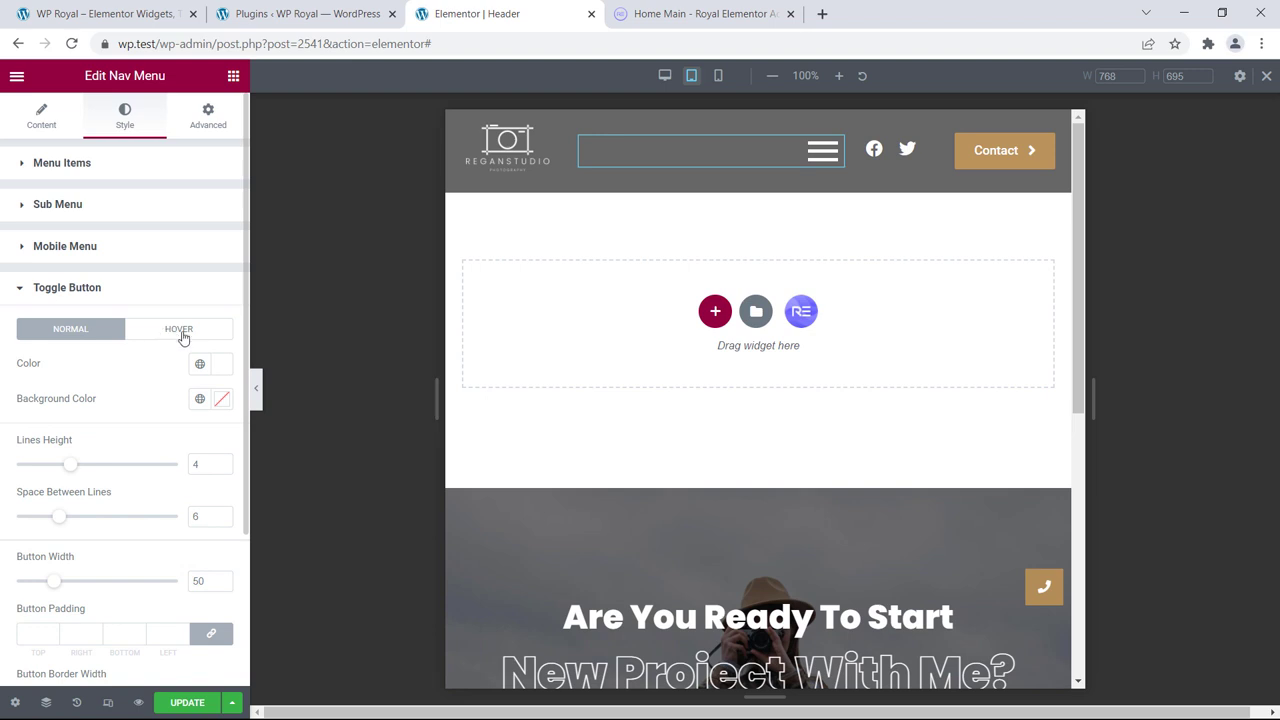
Set the toggle button's hover color to #BA935B.
left_click(182, 336)
left_click(212, 364)
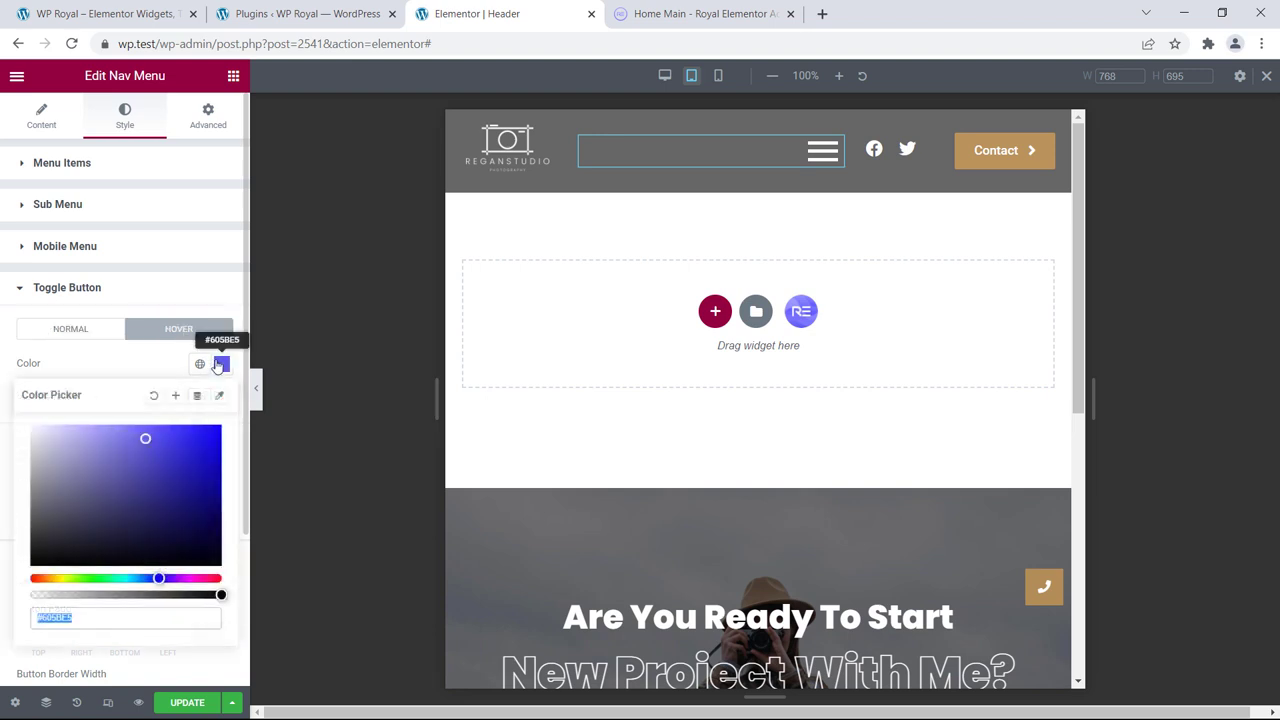
key("ctrl+v")
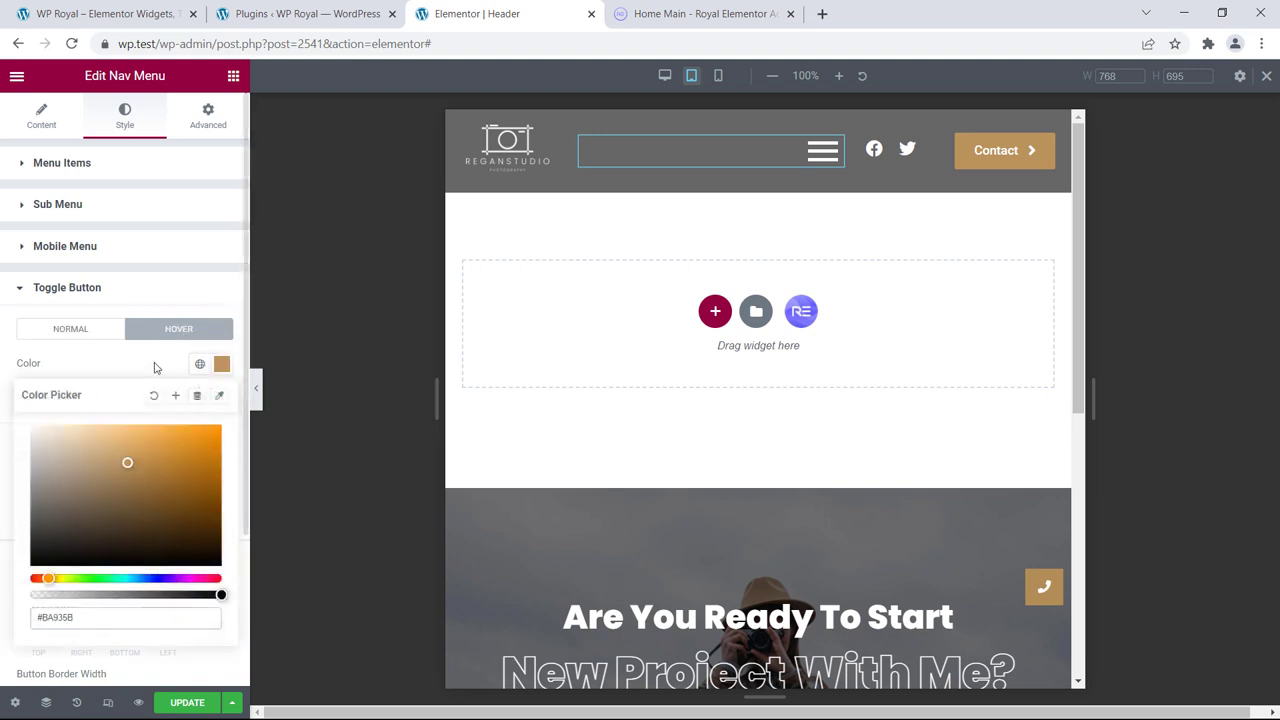
left_click(157, 366)
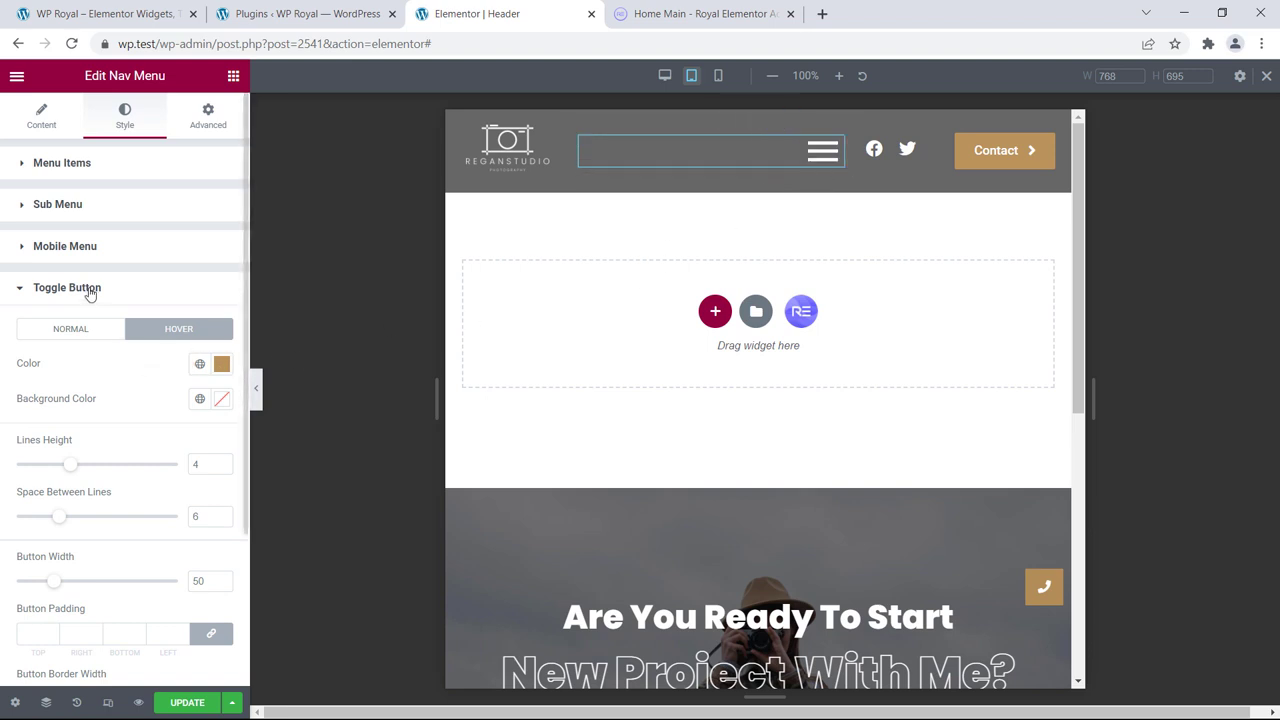
Set the mobile menu items' focus background color to #BA935B and check it in the expanded tablet menu.
left_click(76, 249)
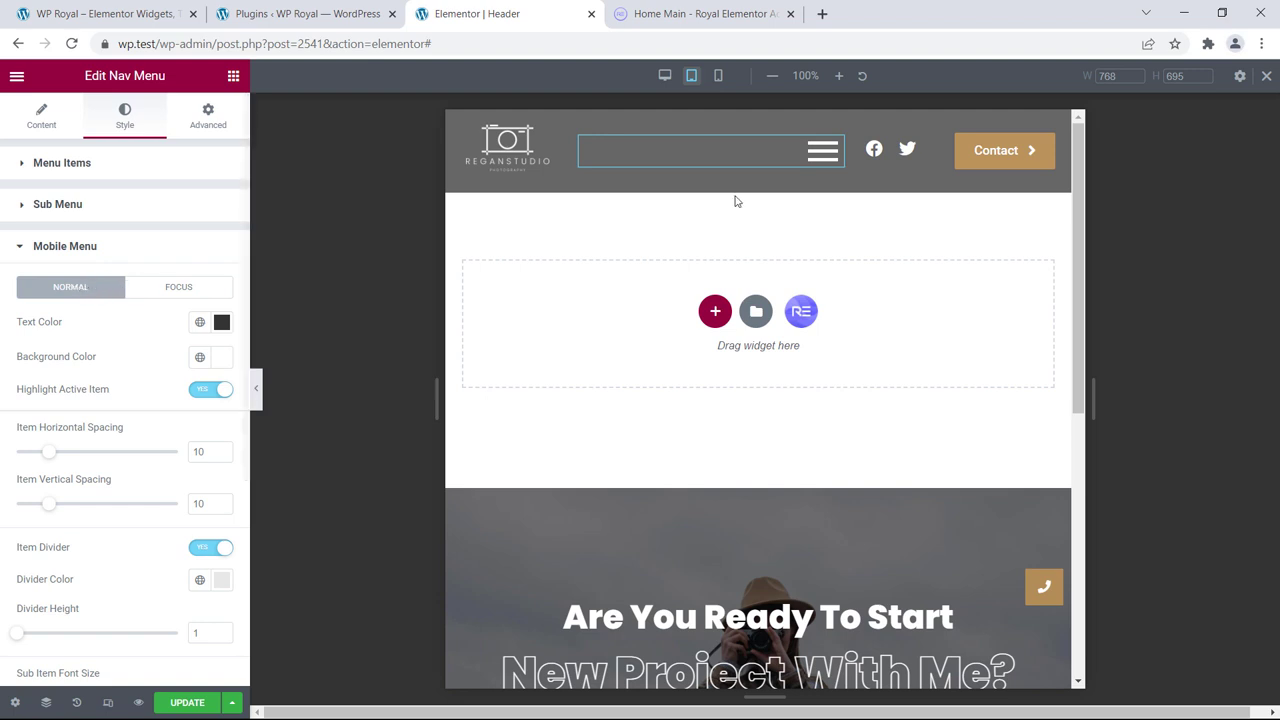
left_click(818, 152)
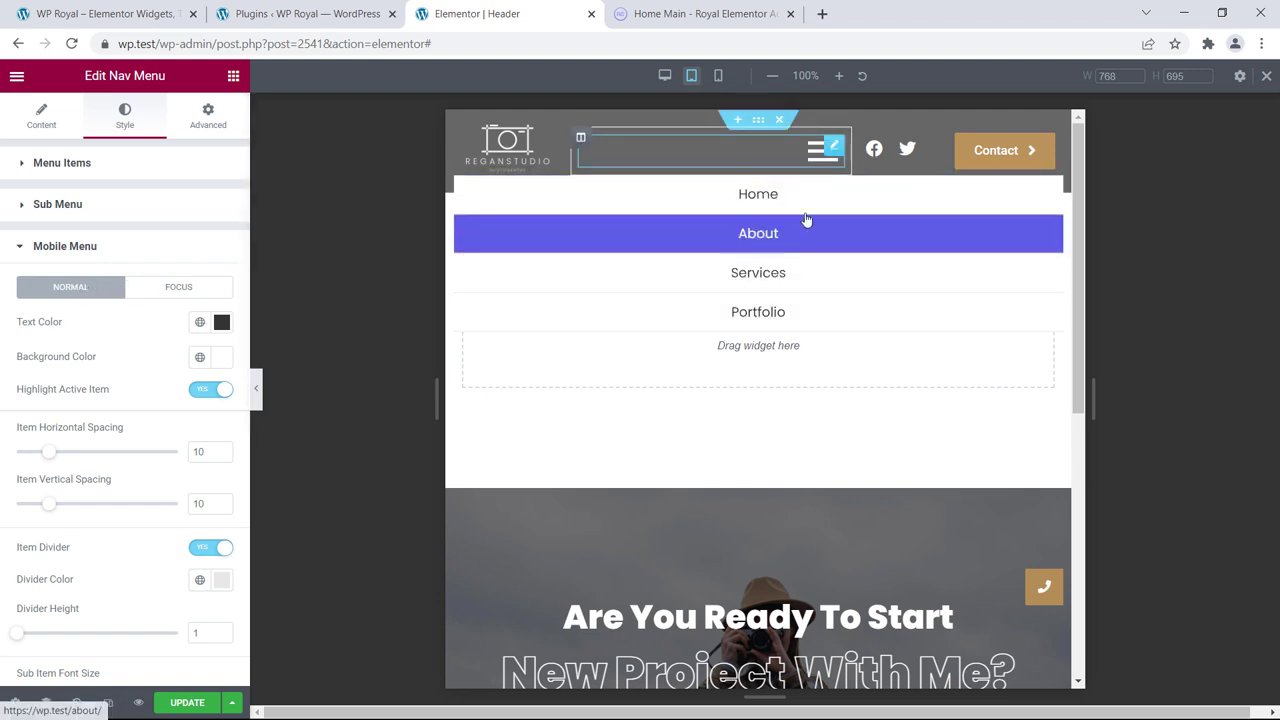
left_click(176, 288)
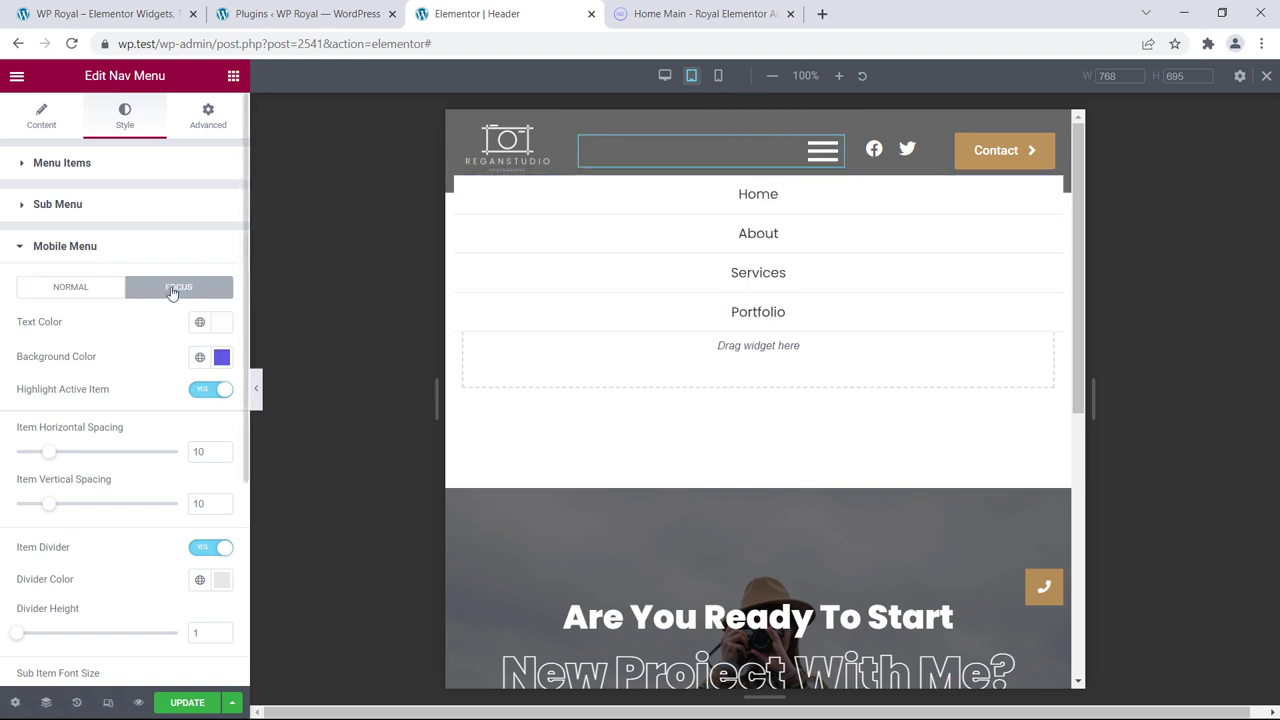
left_click(222, 358)
type("#BA935B")
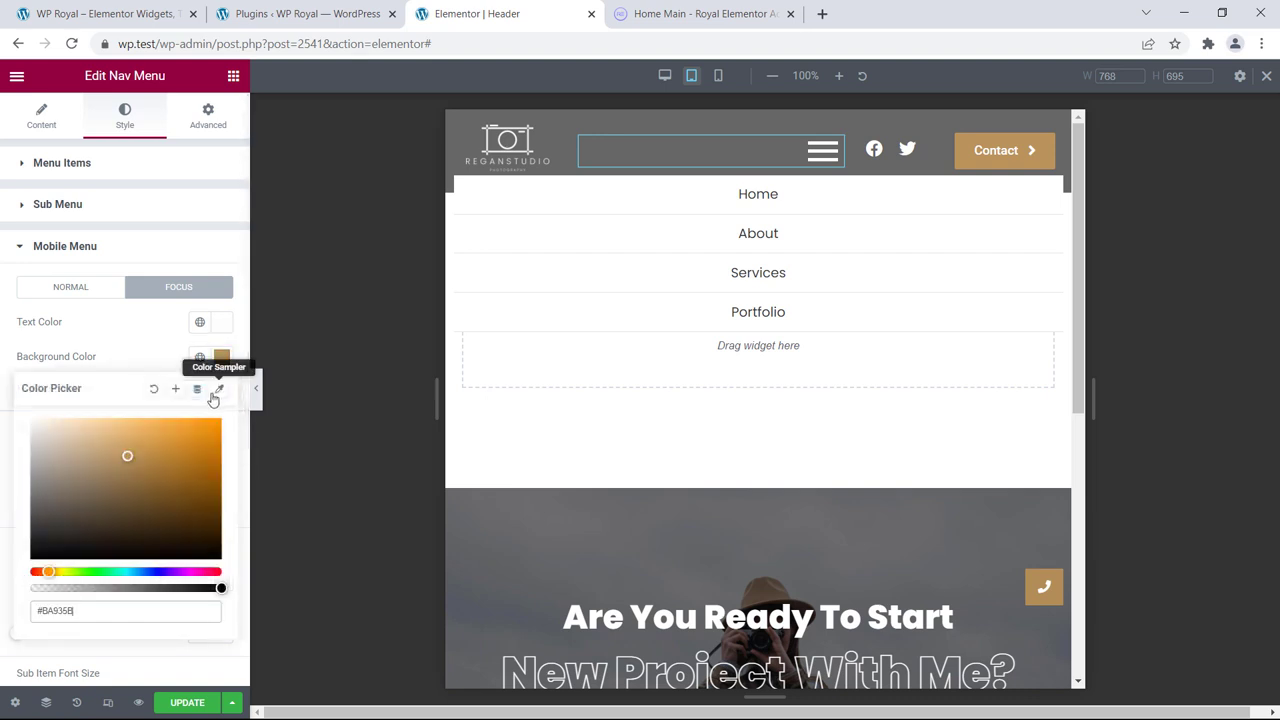
left_click(163, 338)
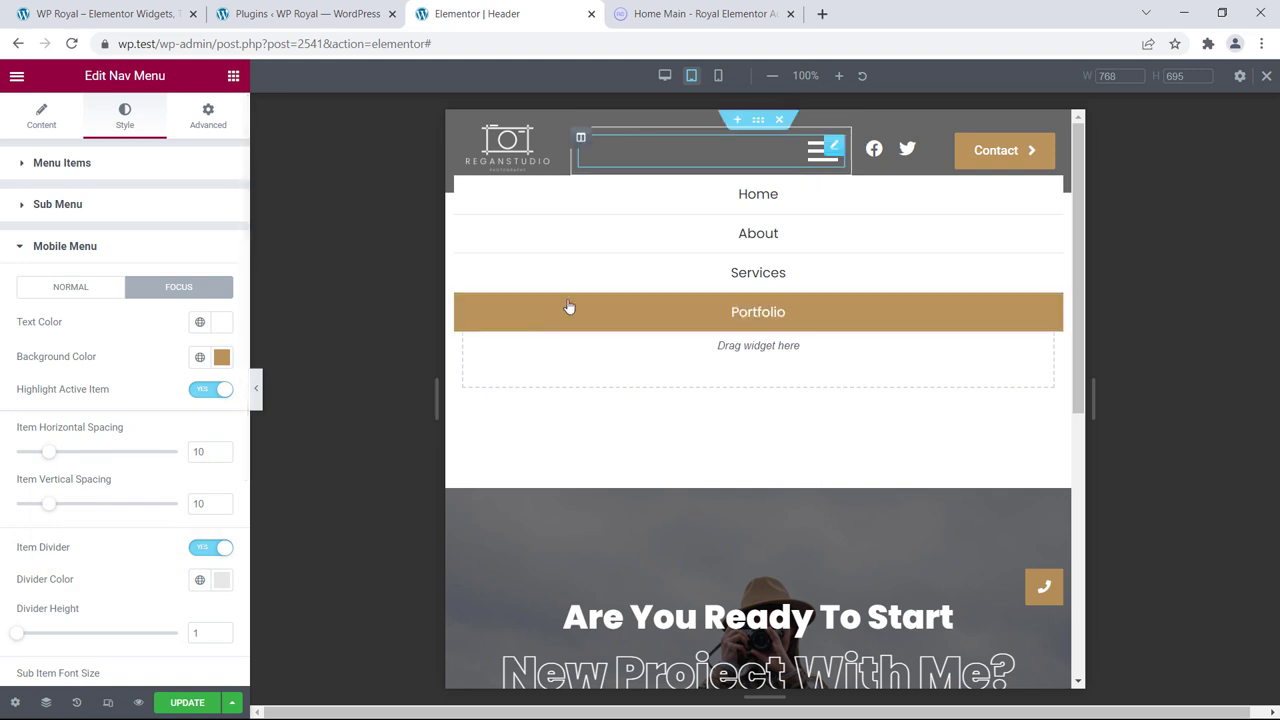
left_click(813, 160)
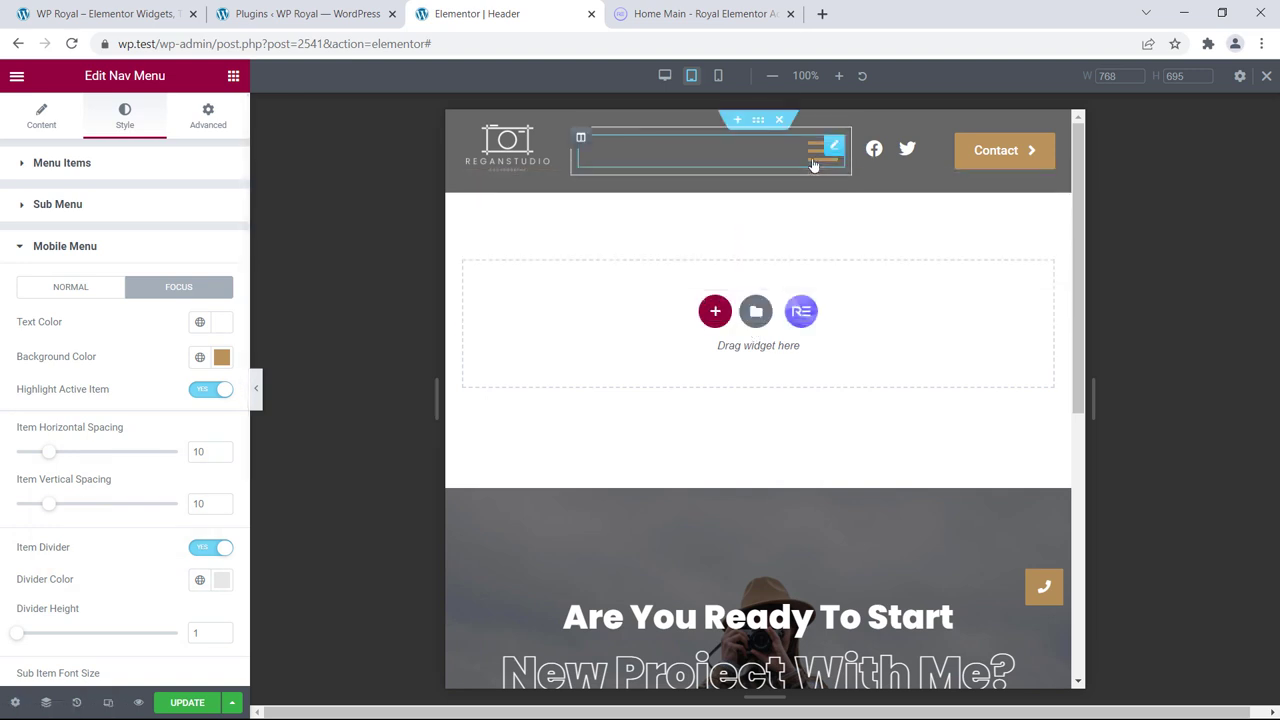
Check the expanded navigation menu in the mobile layout, then review the header in the tablet and desktop layouts.
left_click(717, 77)
left_click(757, 197)
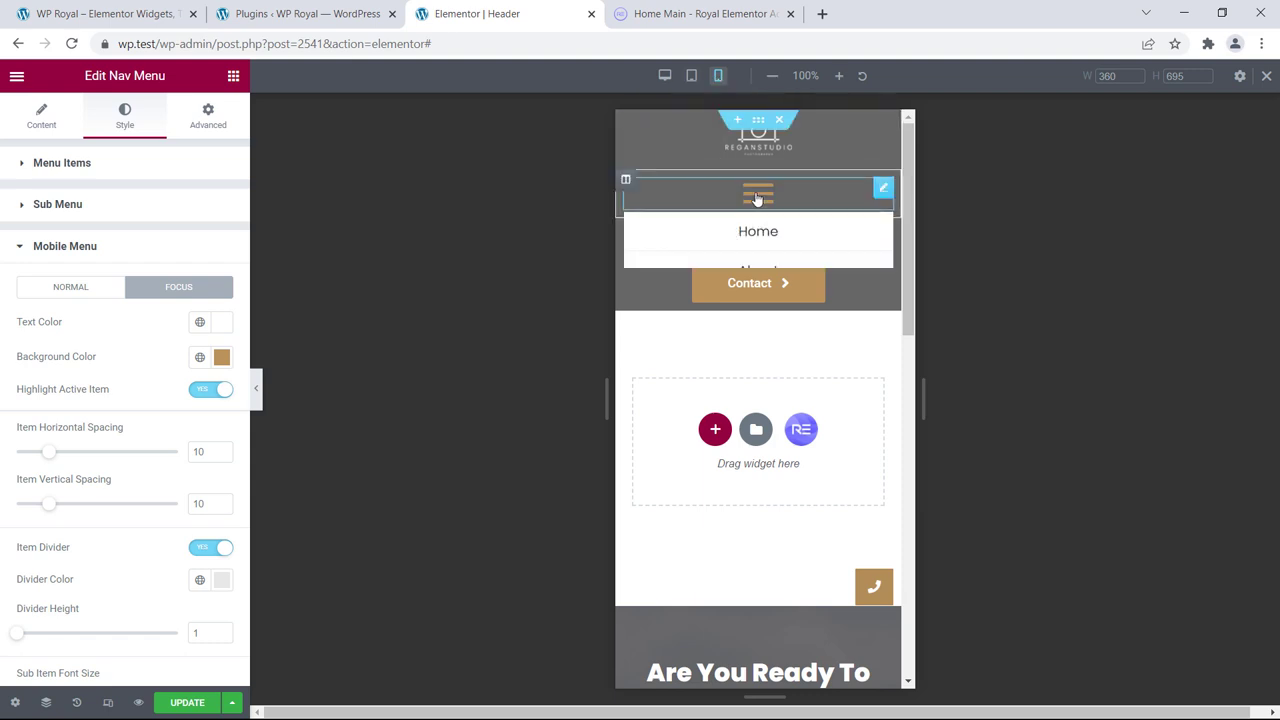
left_click(757, 196)
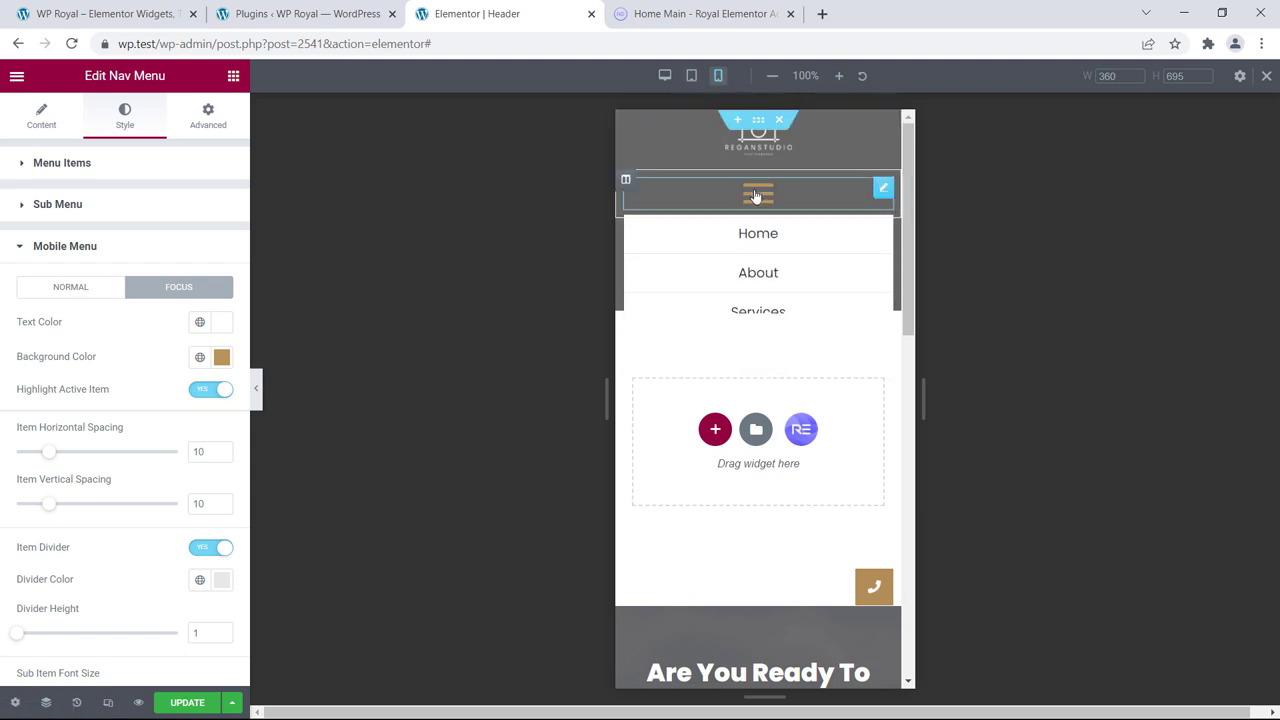
left_click(691, 76)
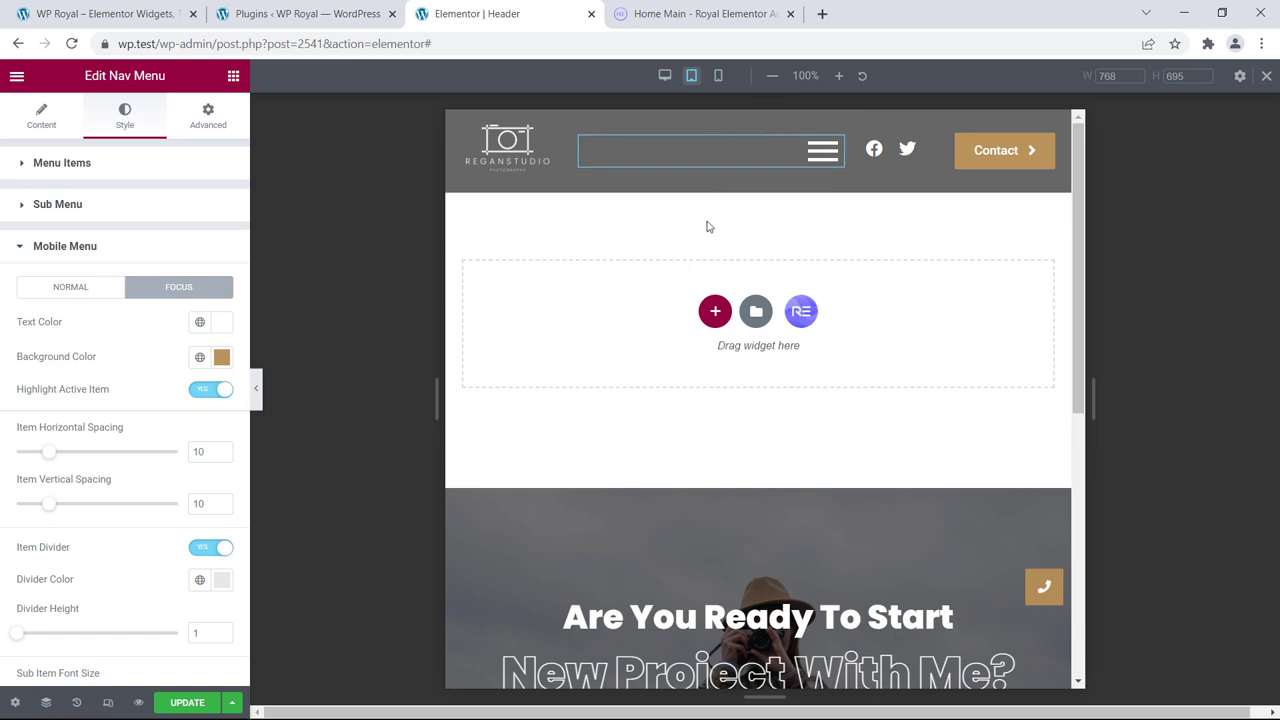
left_click(664, 76)
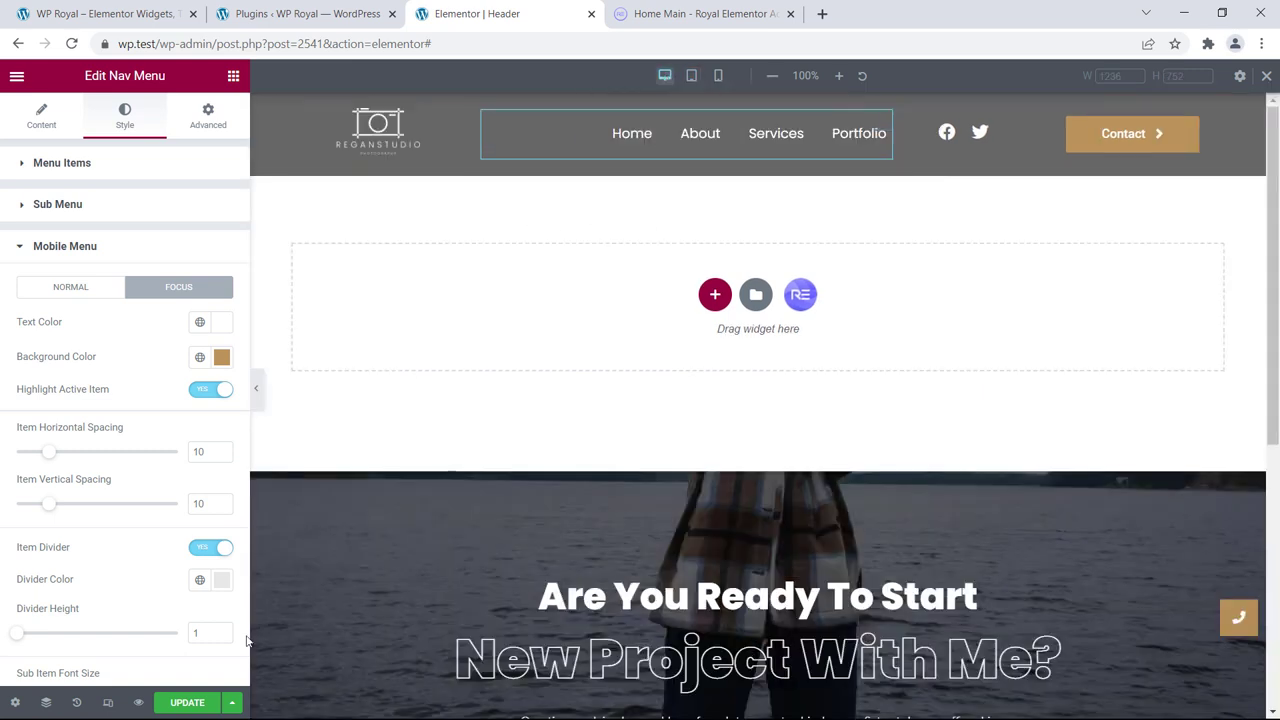
Preview the header template in a separate browser tab and return to the editor.
left_click(138, 702)
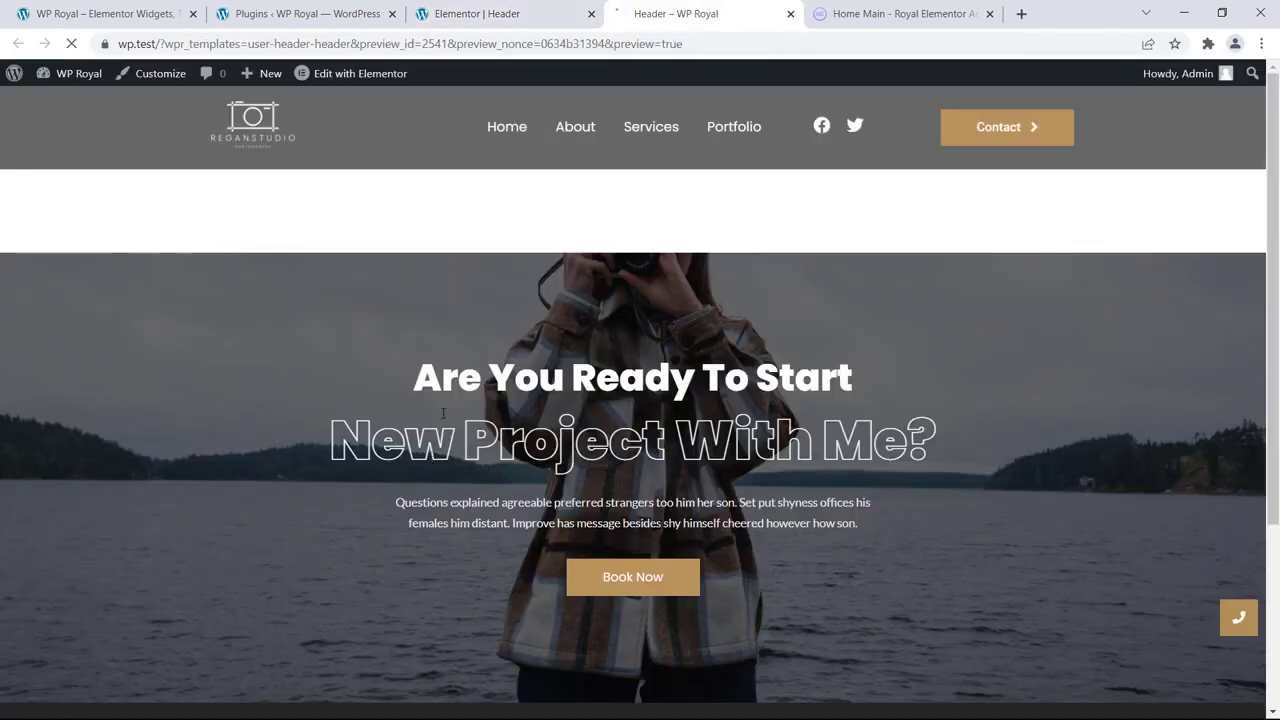
mouse_move(1273, 200)
left_mouse_down()
mouse_move(1273, 214)
mouse_move(1273, 198)
left_mouse_up()
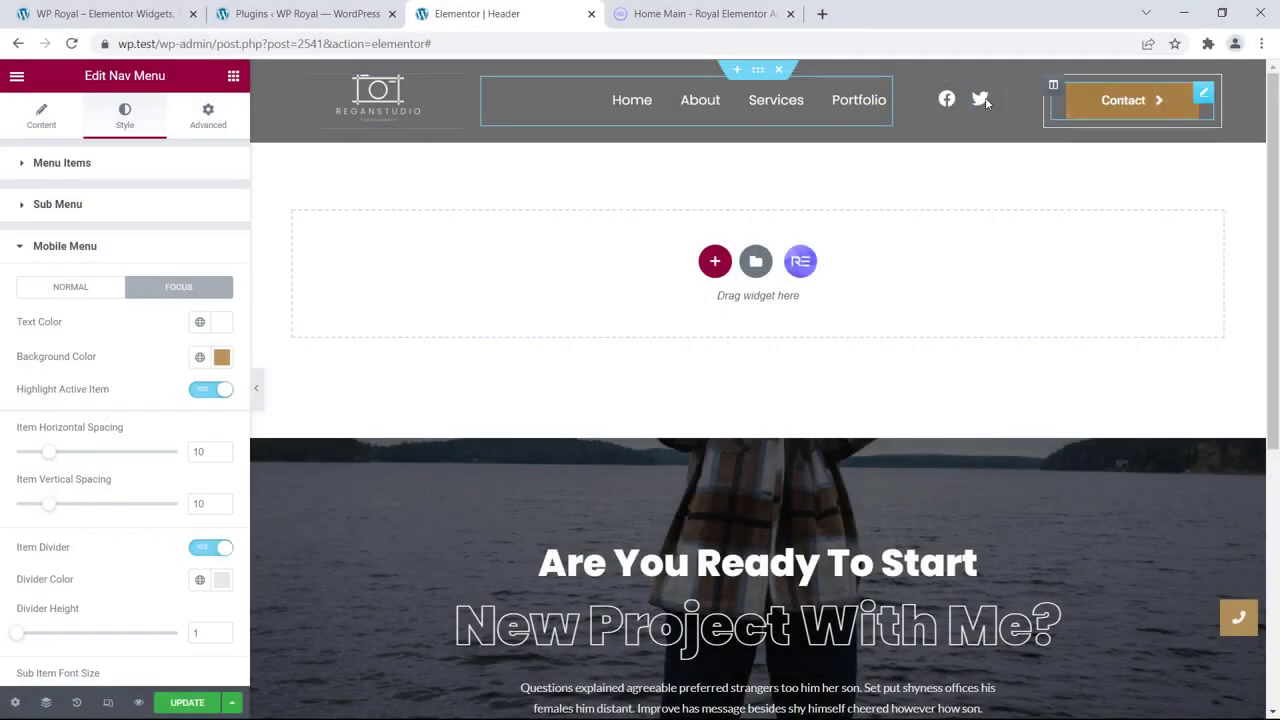
Remove the header section's Classic background so that no background type is selected, and update the template.
left_click(758, 74)
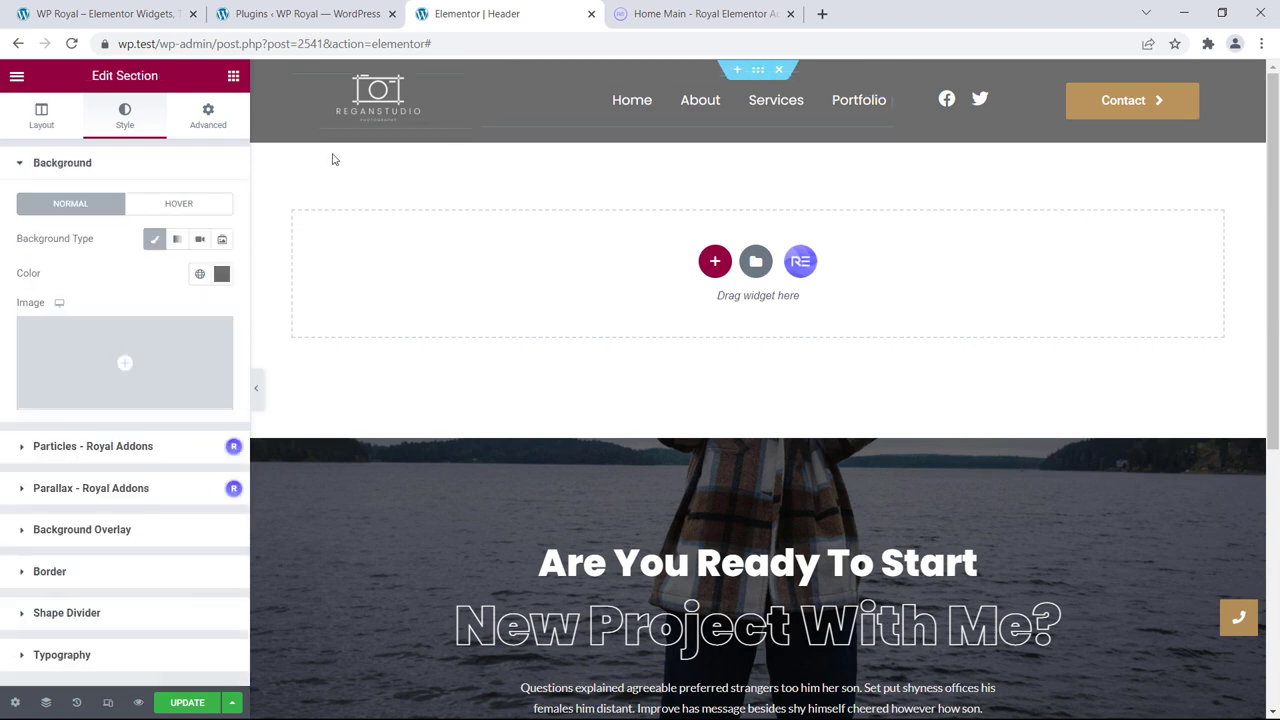
left_click(156, 243)
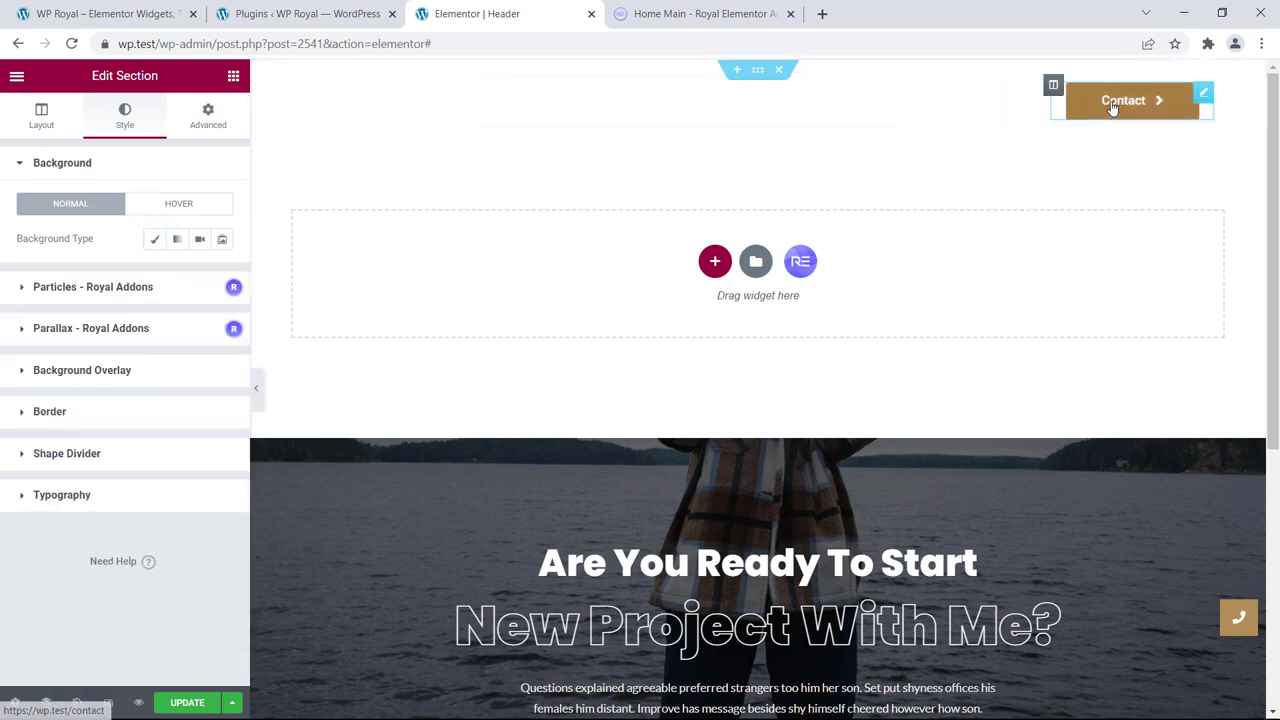
left_click(190, 703)
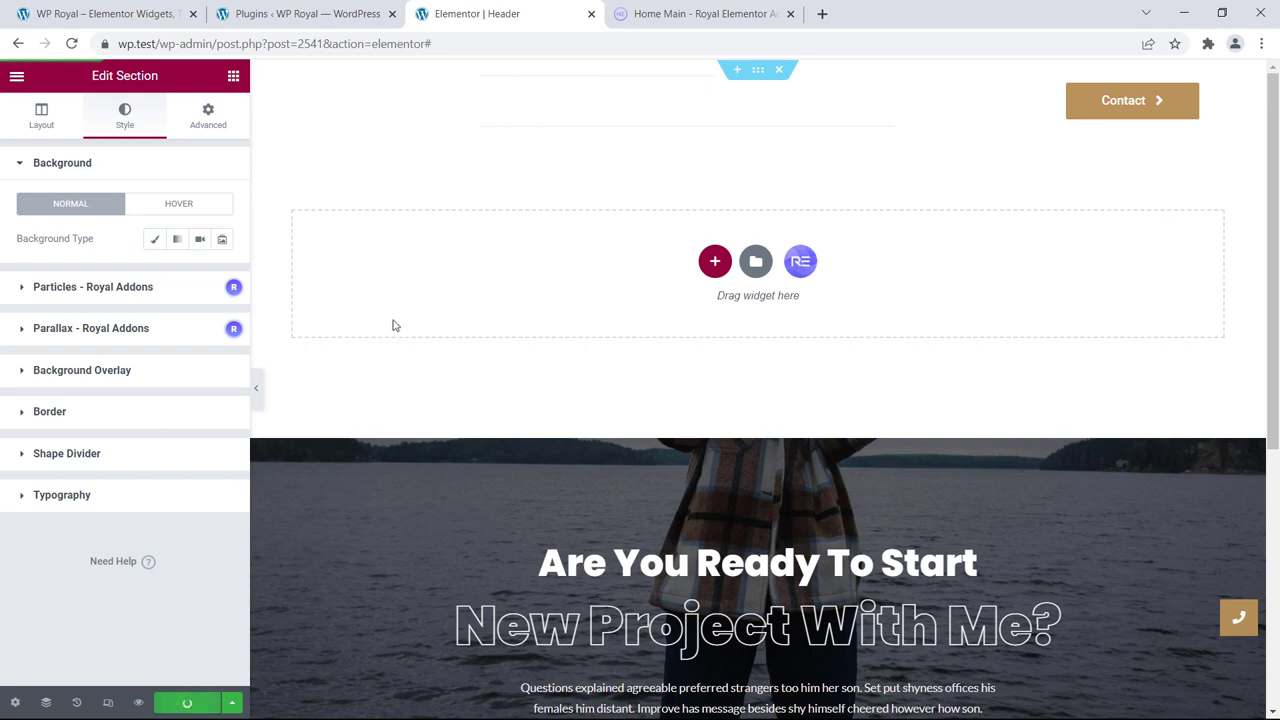
Open the live WP Royal site from the WordPress dashboard in a new tab and examine the header on the home page.
left_click(307, 18)
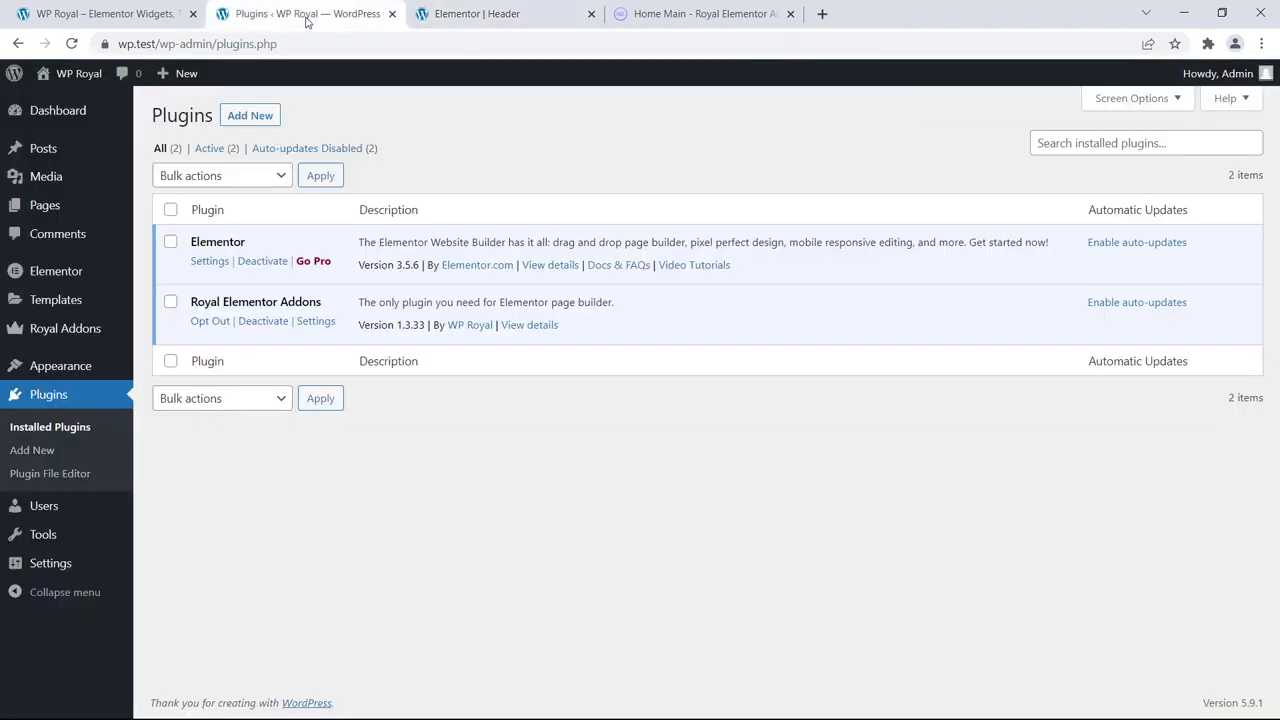
mouse_move(76, 78)
right_click(57, 98)
left_click(81, 107)
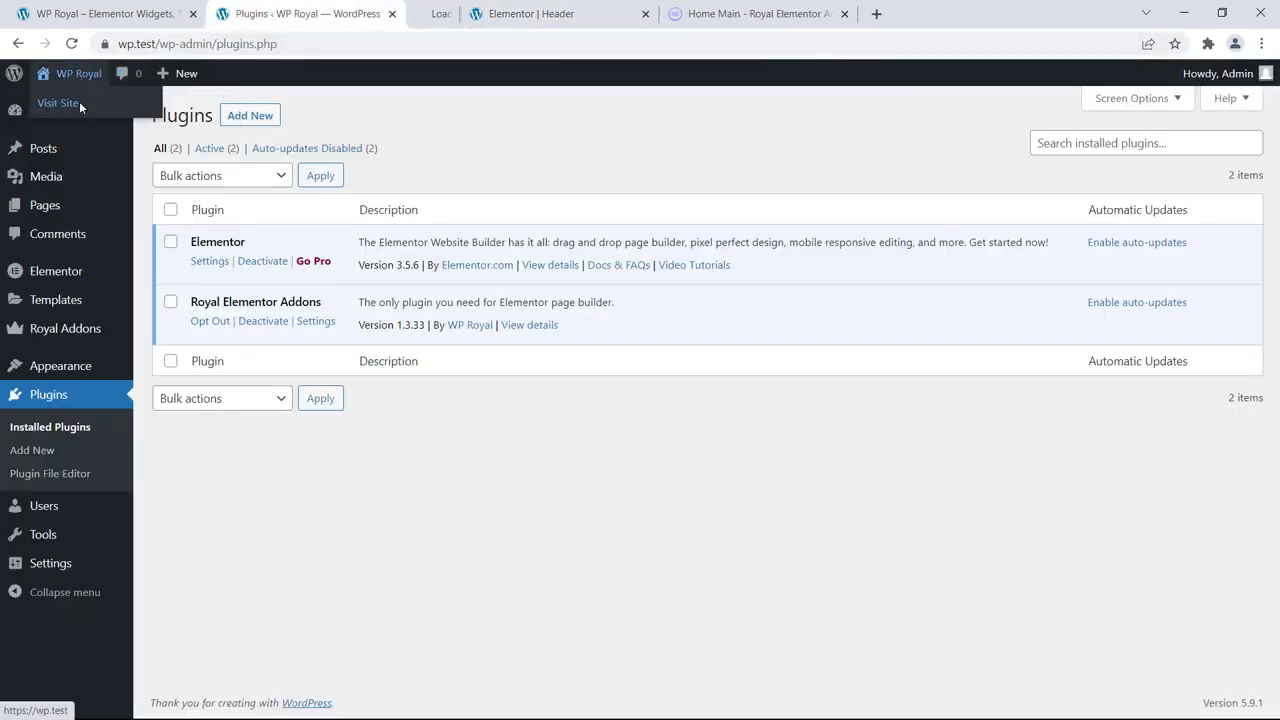
left_click(466, 20)
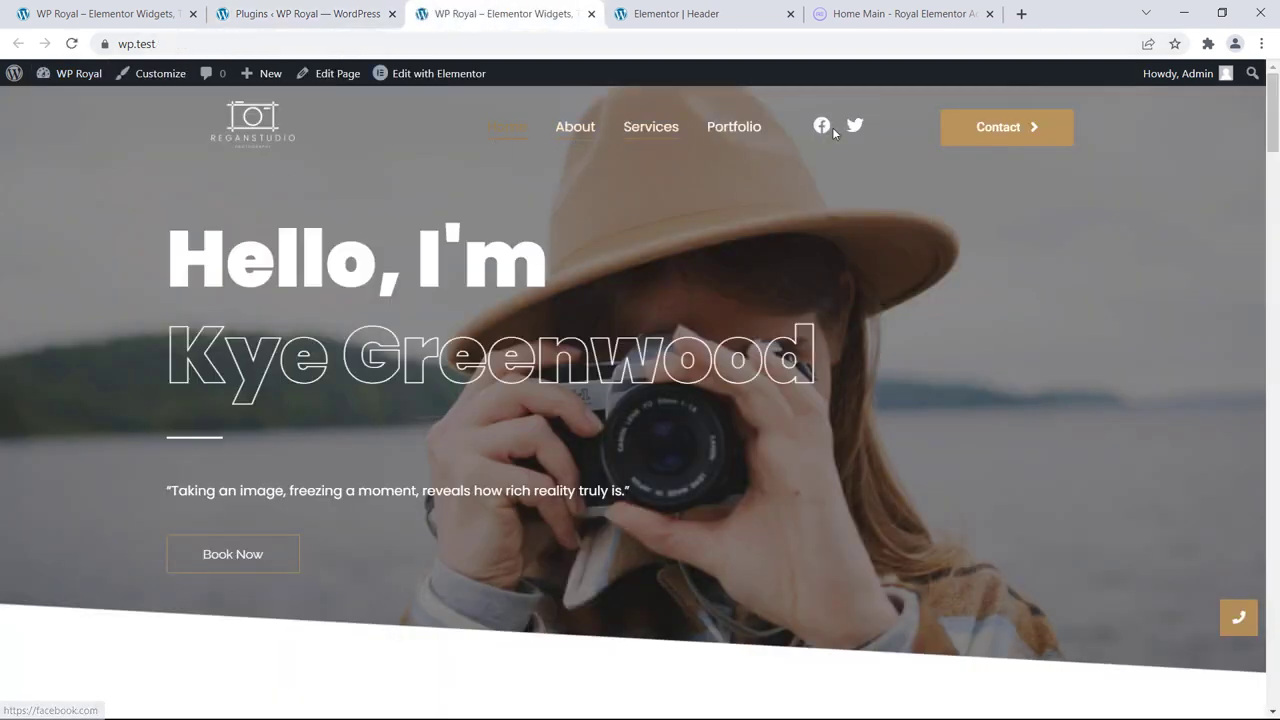
scroll(1000, 190, "down", 2)
scroll(1009, 205, "up", 2)
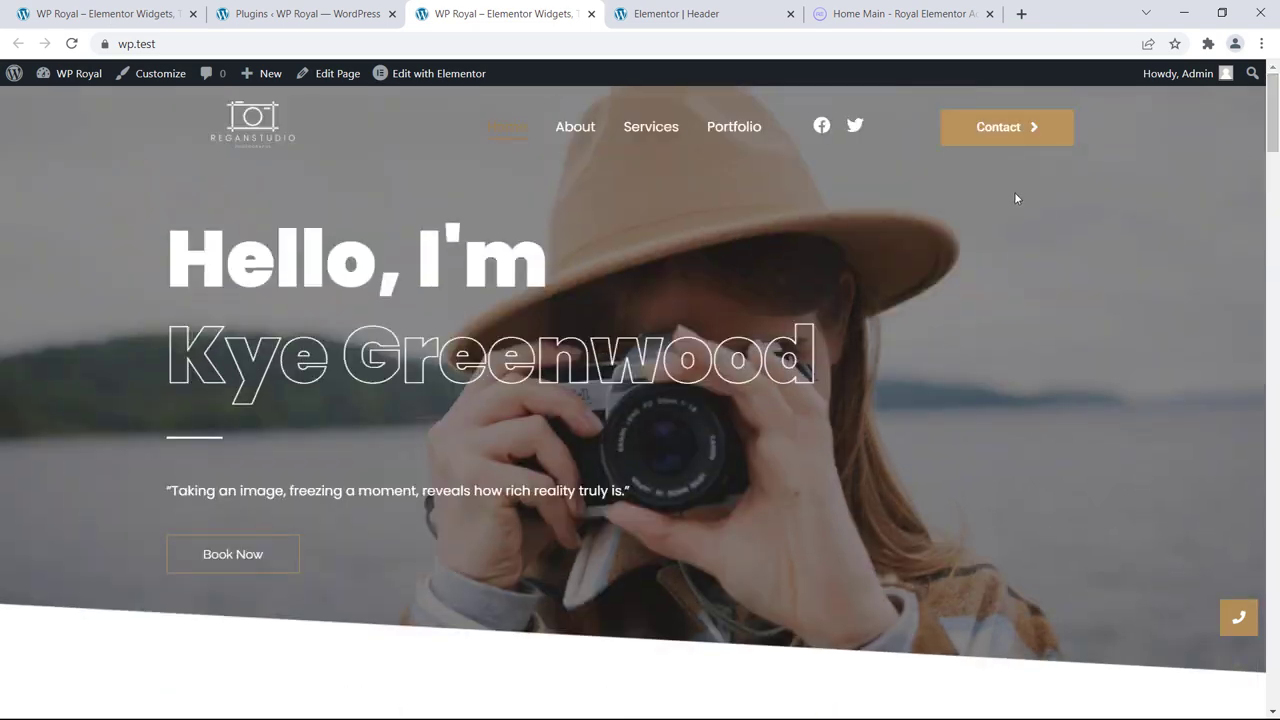
Switch to the Royal Elementor Addons website's home page.
left_click(866, 20)
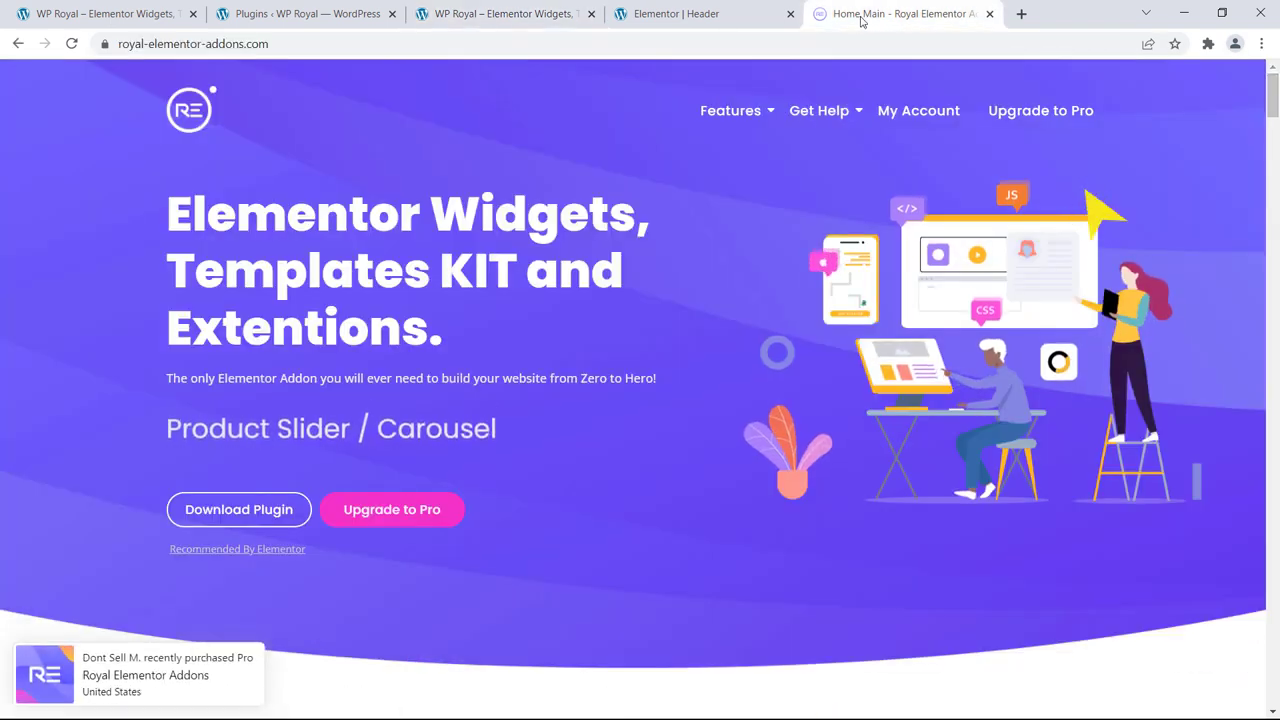